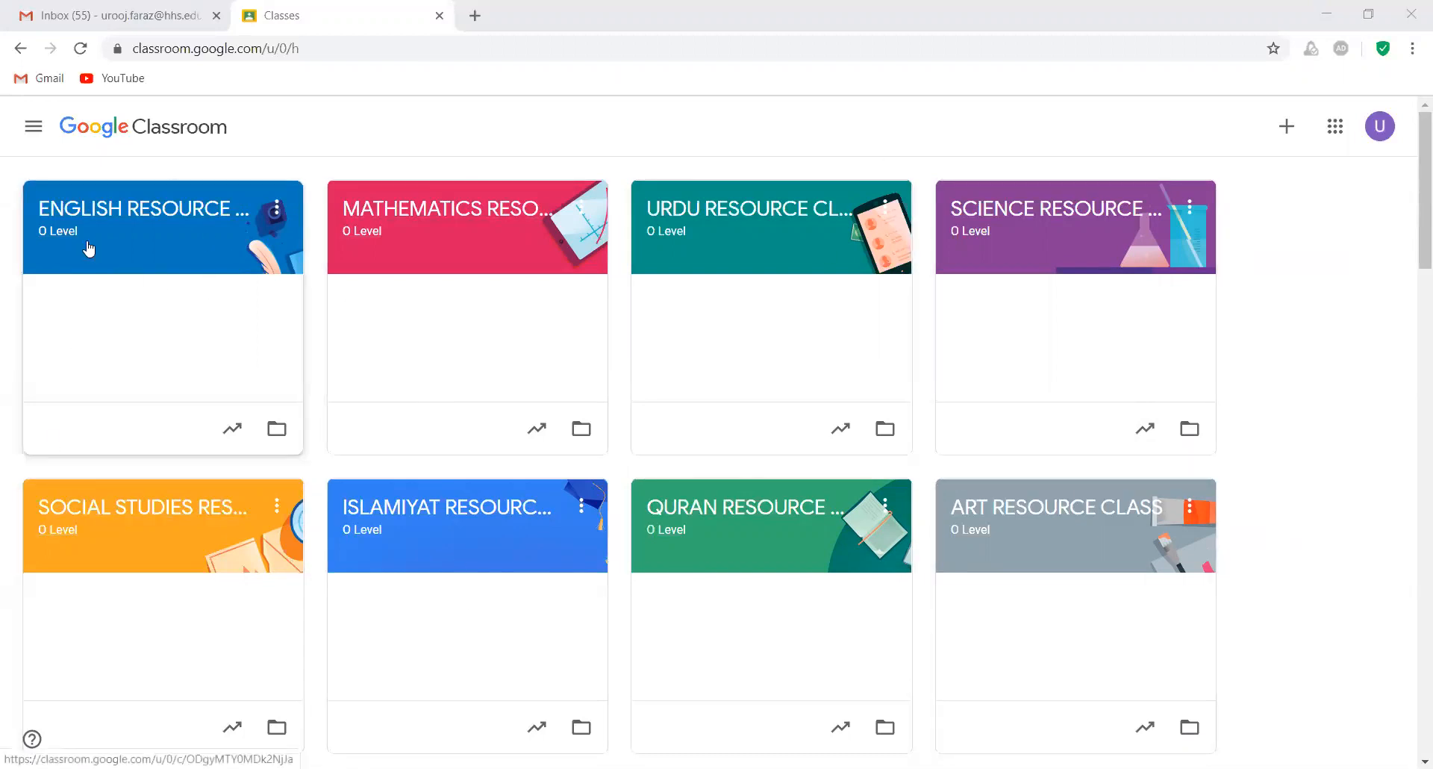
Step: Open the English resource class and read its session announcement, including the session time, attendance instructions and meeting details
click(127, 227)
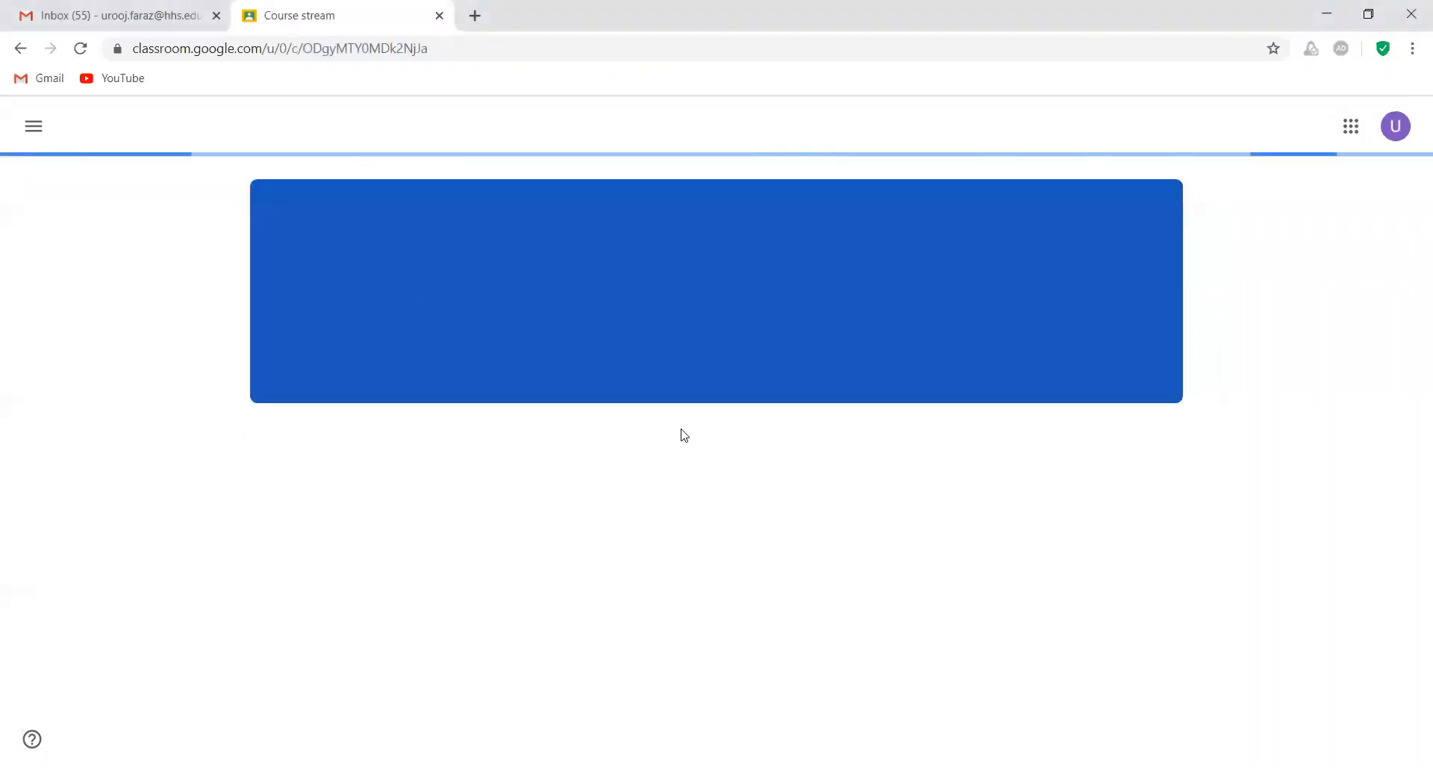
scroll(681, 435, down, 2)
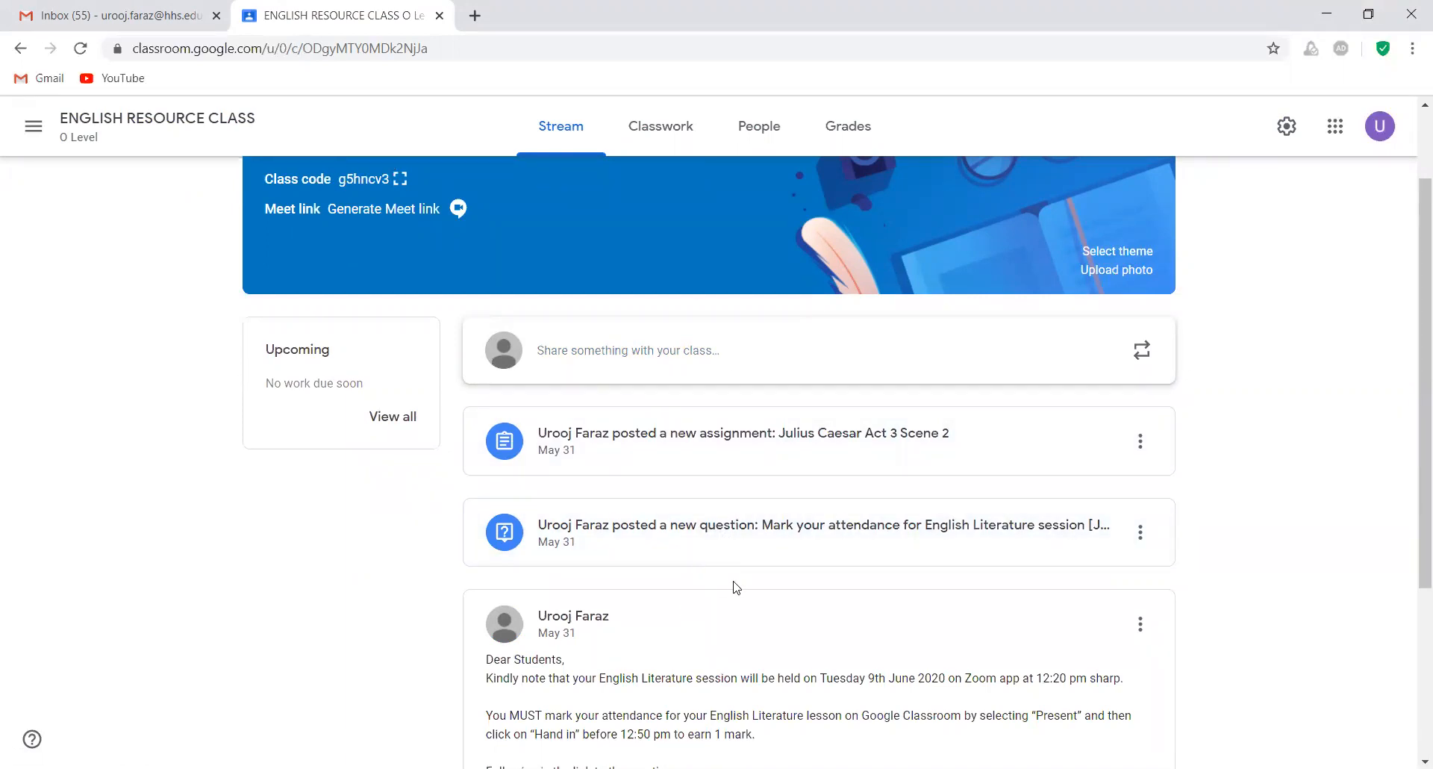
scroll(734, 586, down, 1)
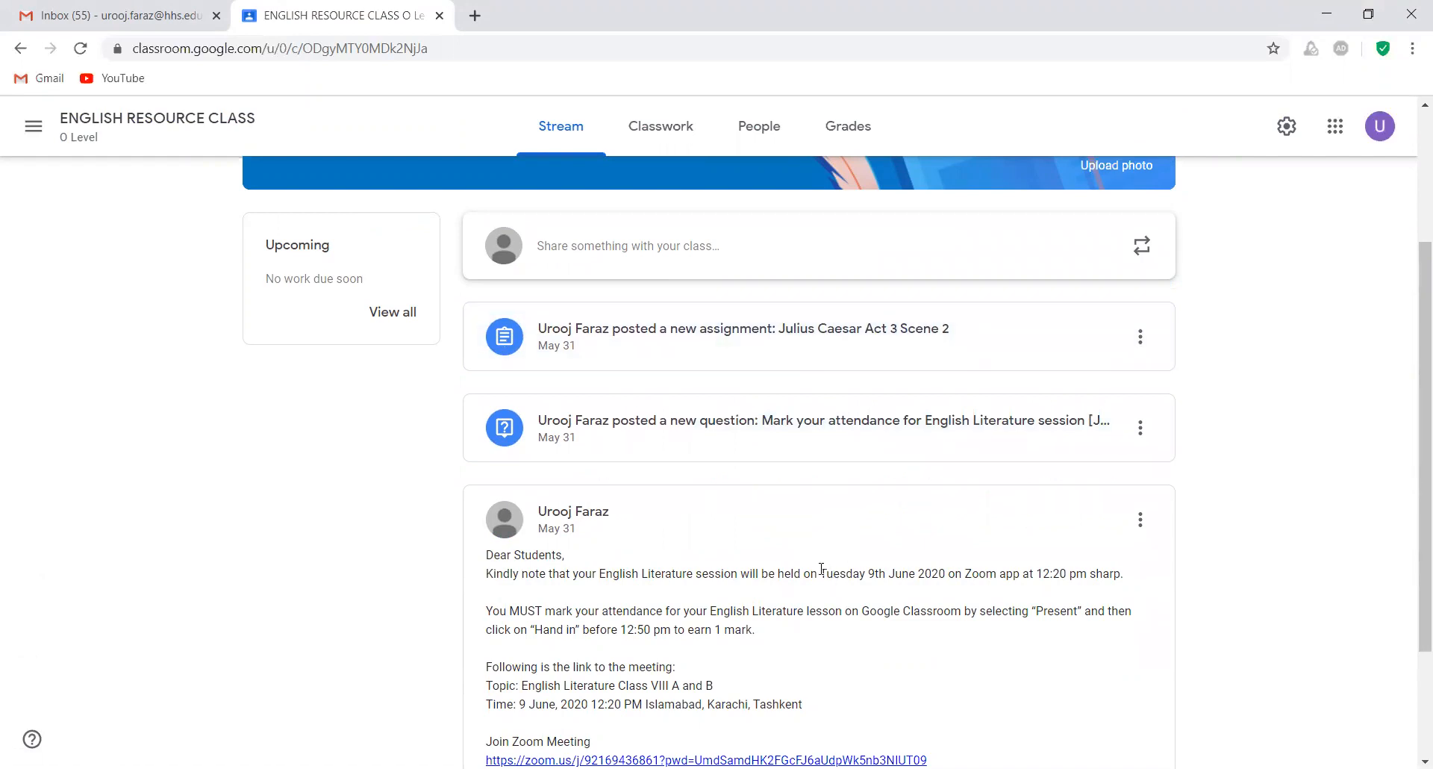
scroll(819, 567, down, 1)
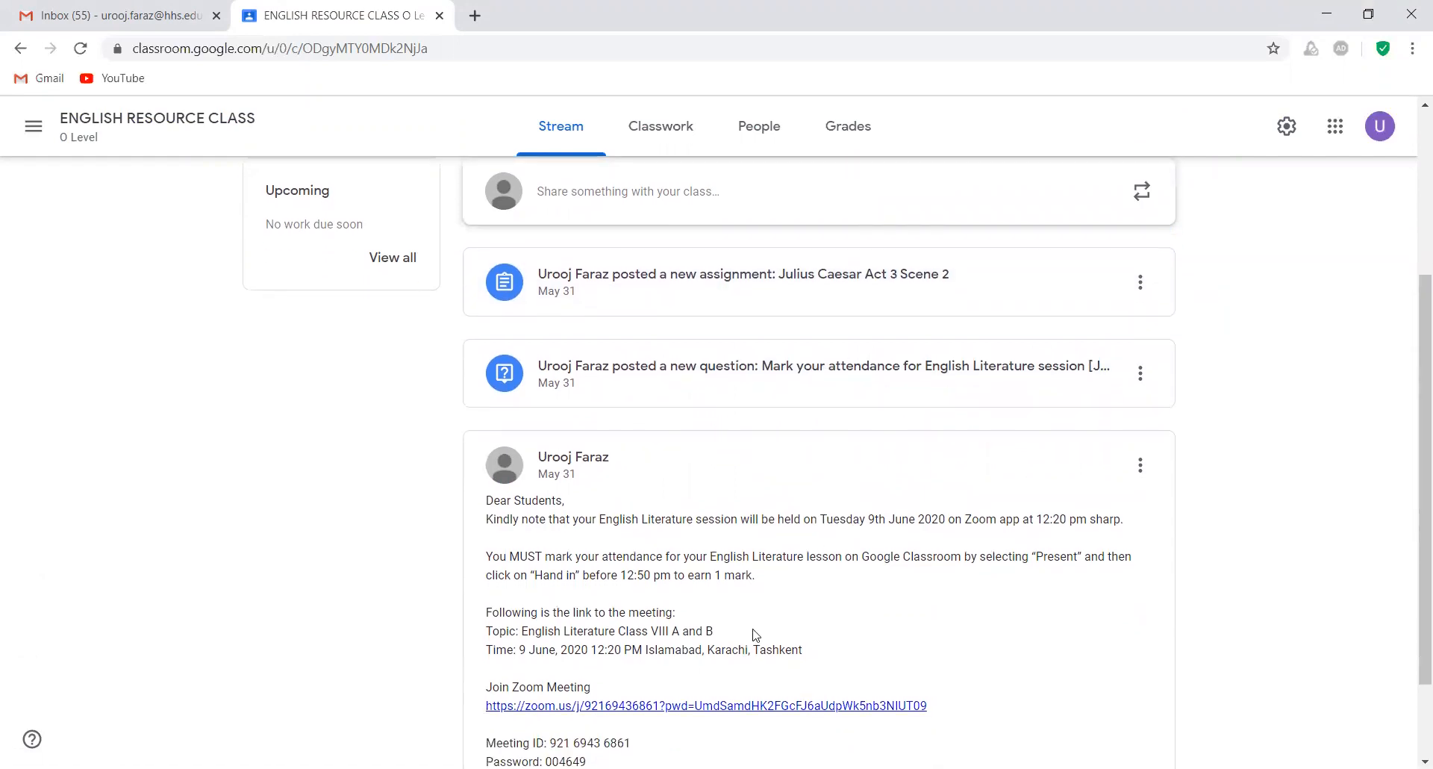
scroll(756, 635, down, 1)
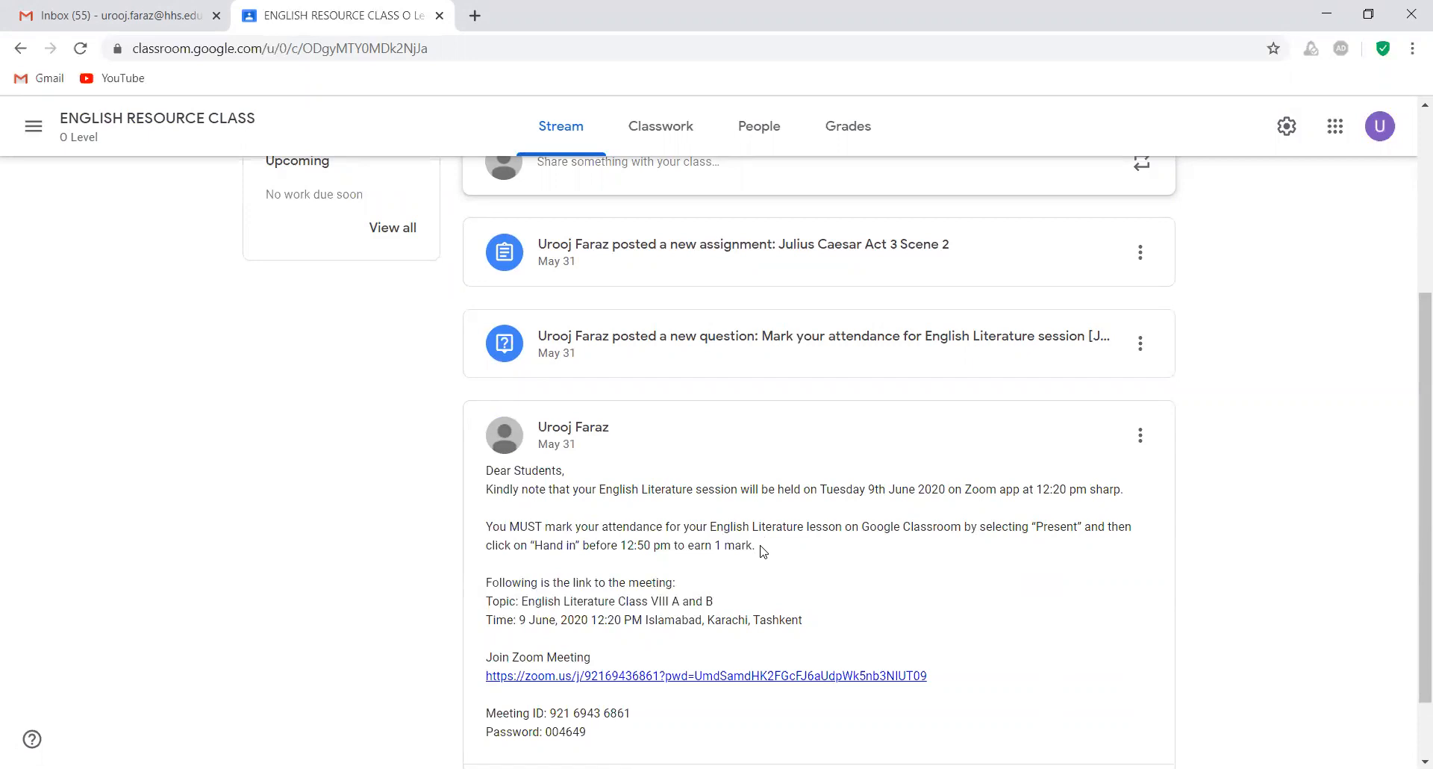
drag(762, 551, 487, 528)
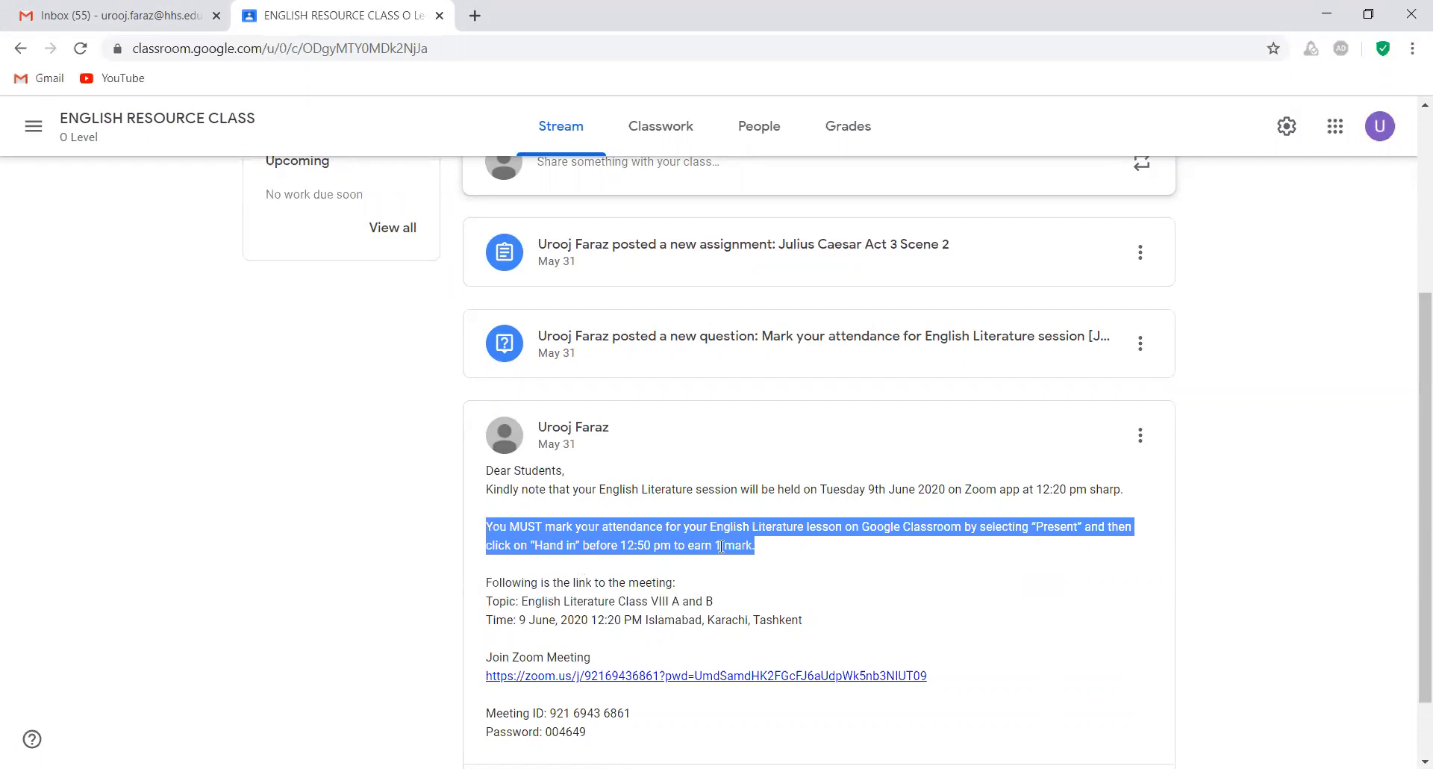
click(697, 543)
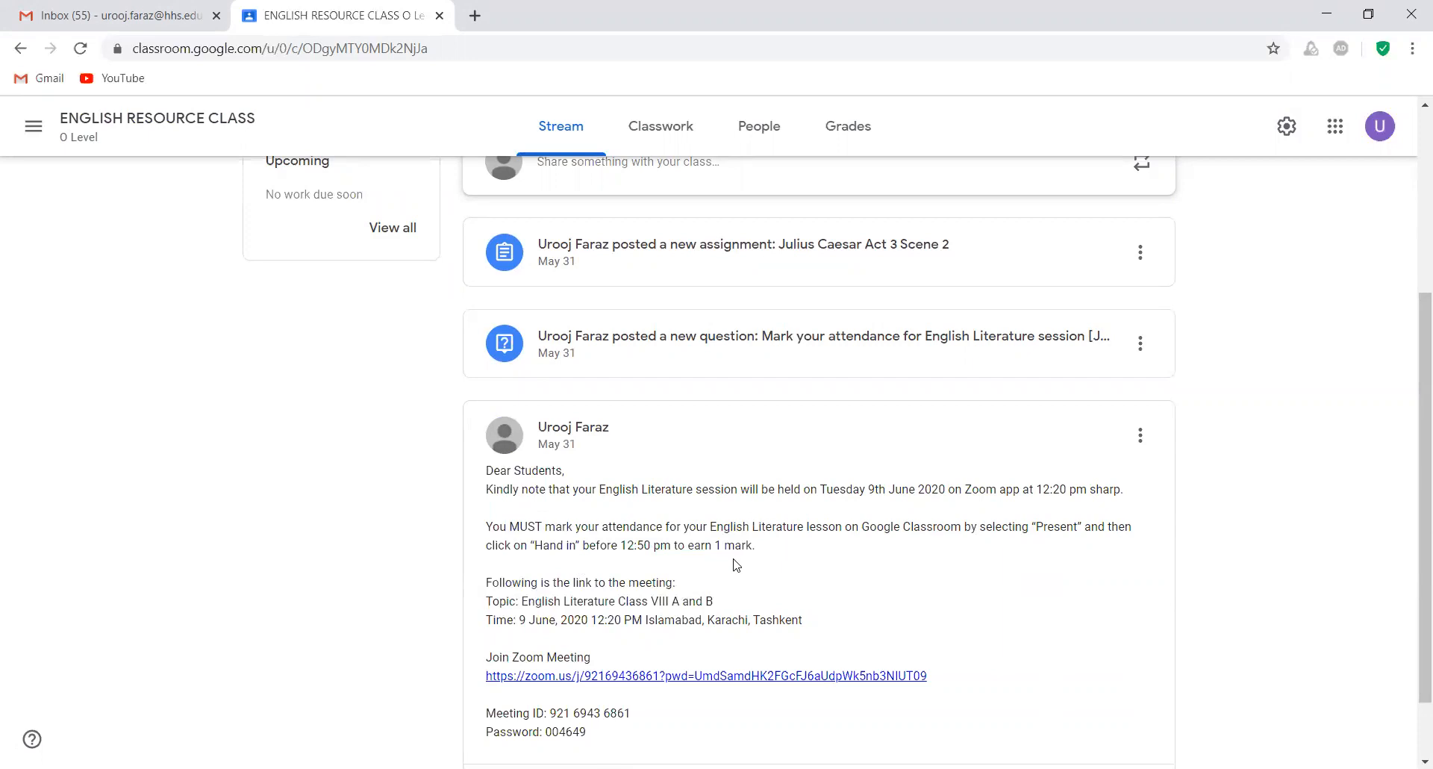
scroll(737, 565, down, 1)
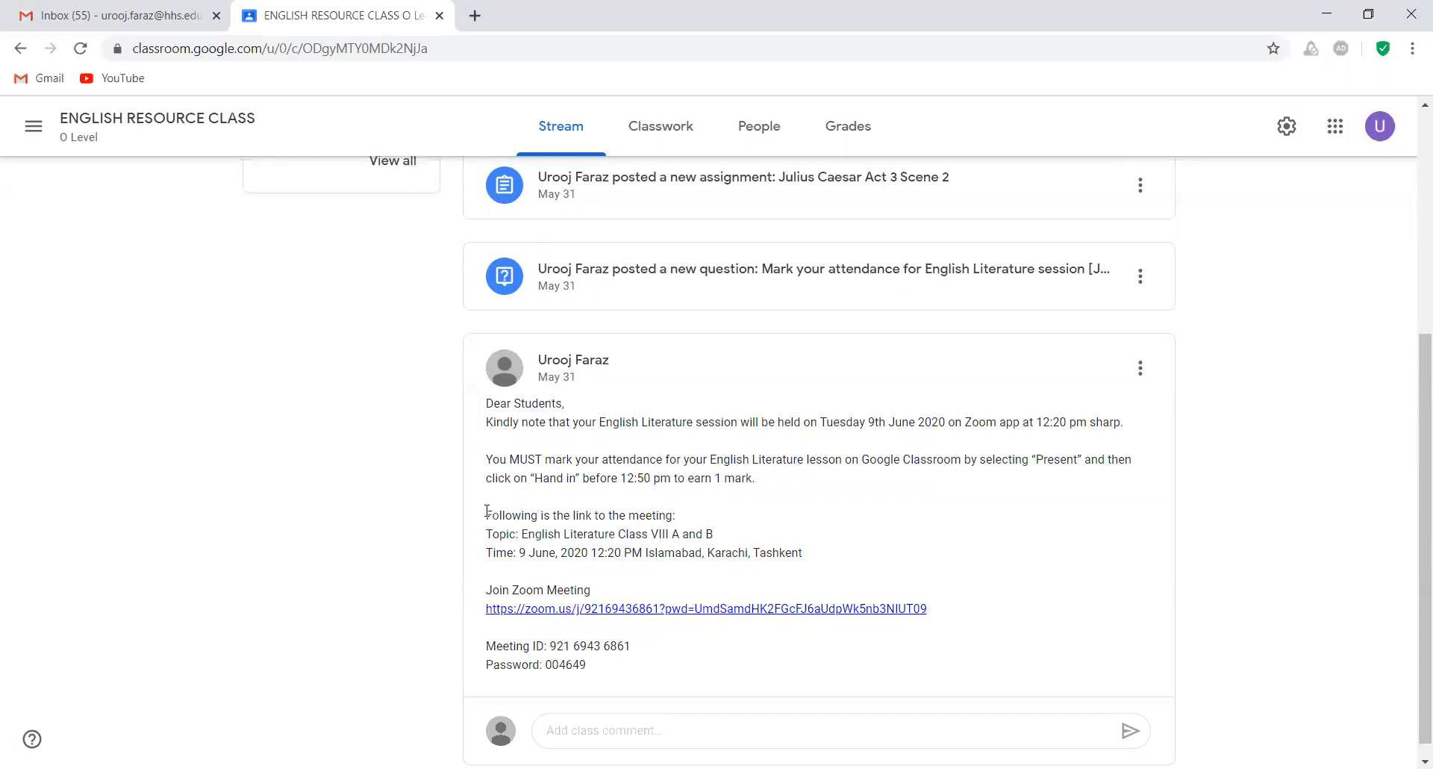
drag(486, 512, 624, 674)
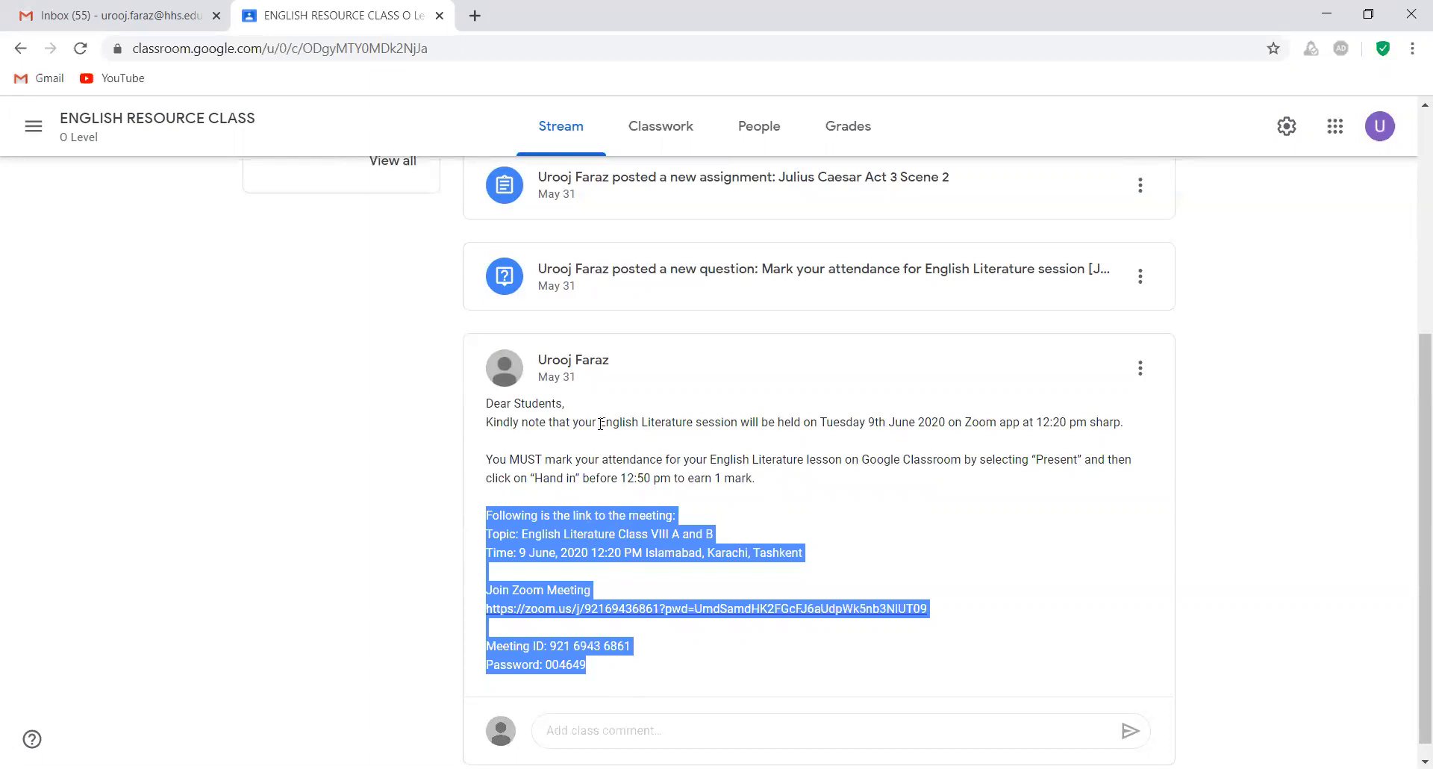
drag(600, 423, 869, 439)
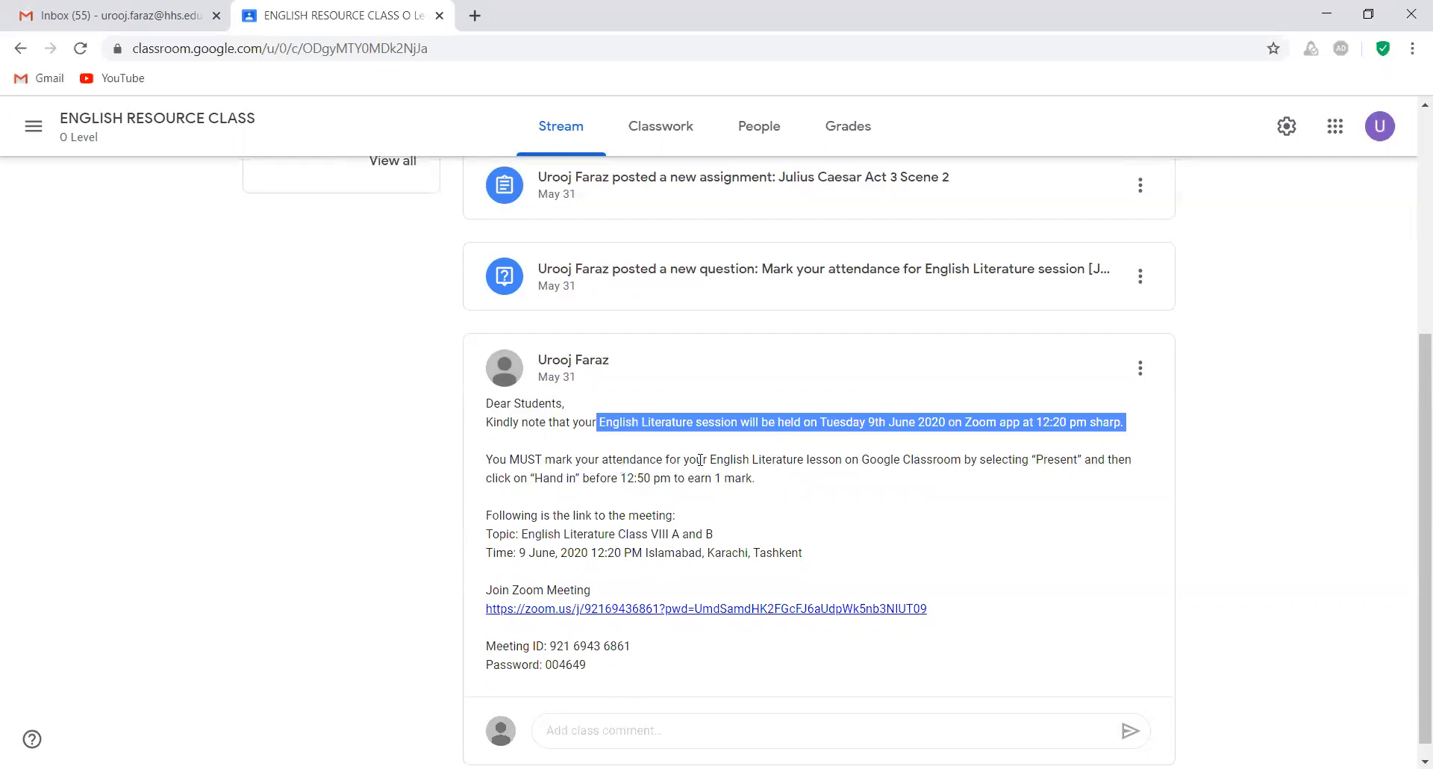
scroll(666, 447, up, 1)
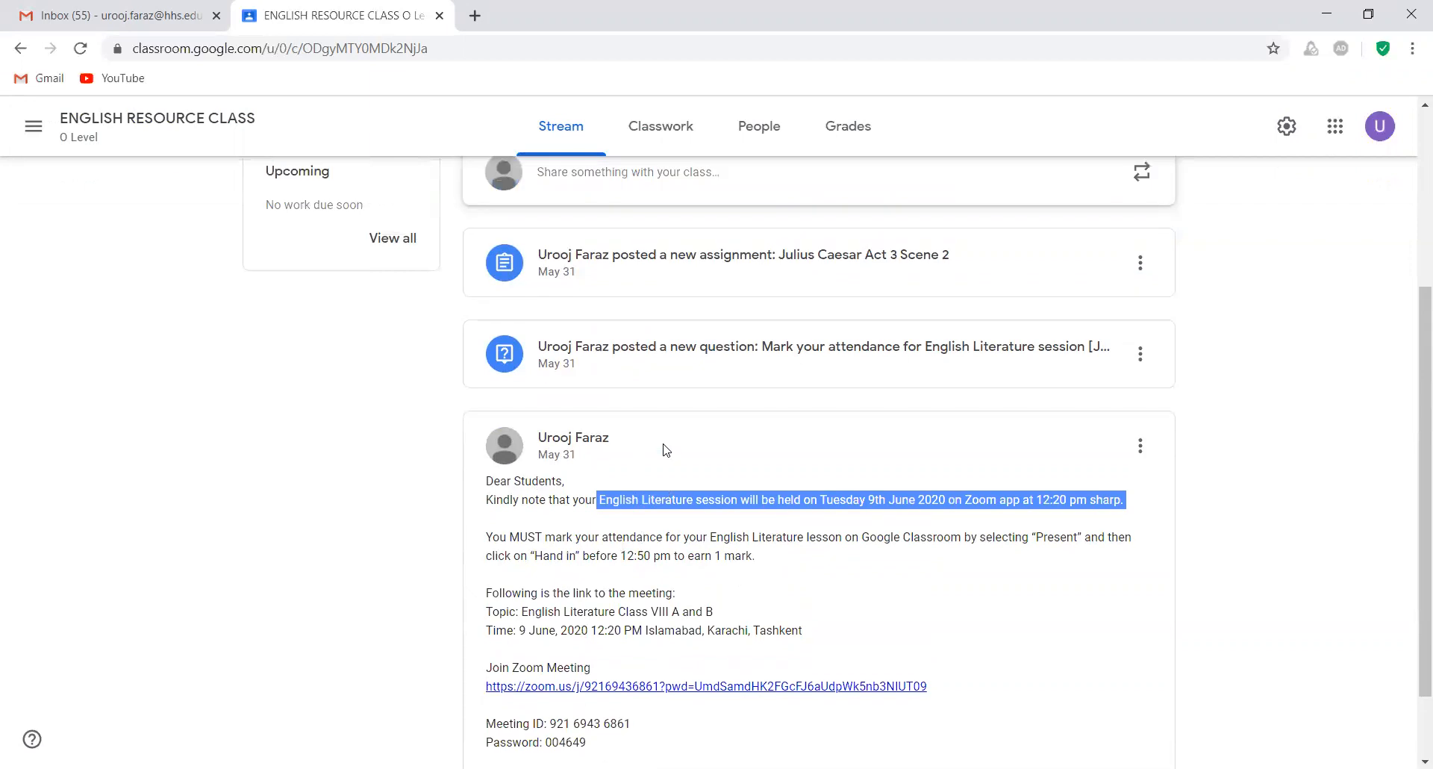
Step: View the details of the English Literature attendance question and the instructions of the Julius Caesar Act 3 Scene 2 assignment
click(798, 379)
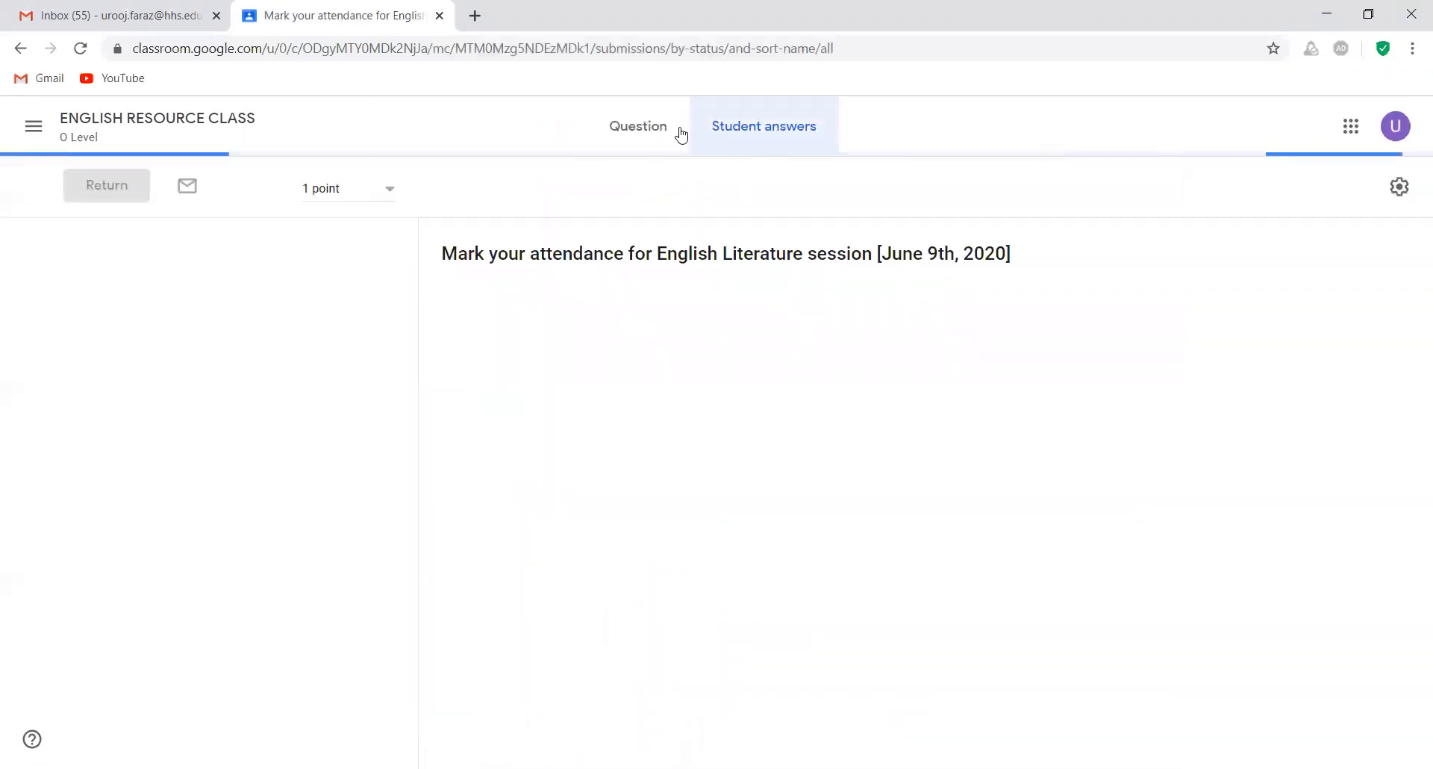
click(657, 132)
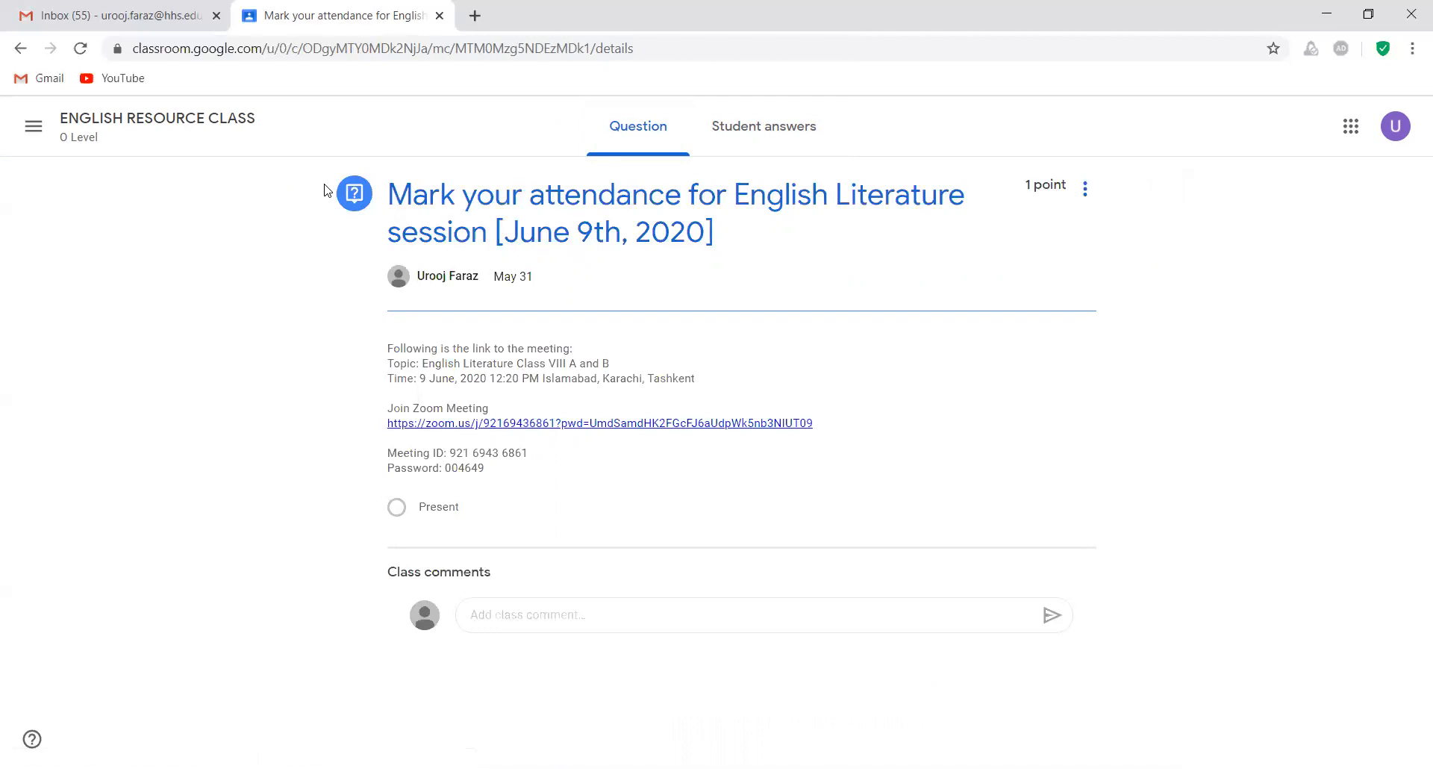
click(134, 117)
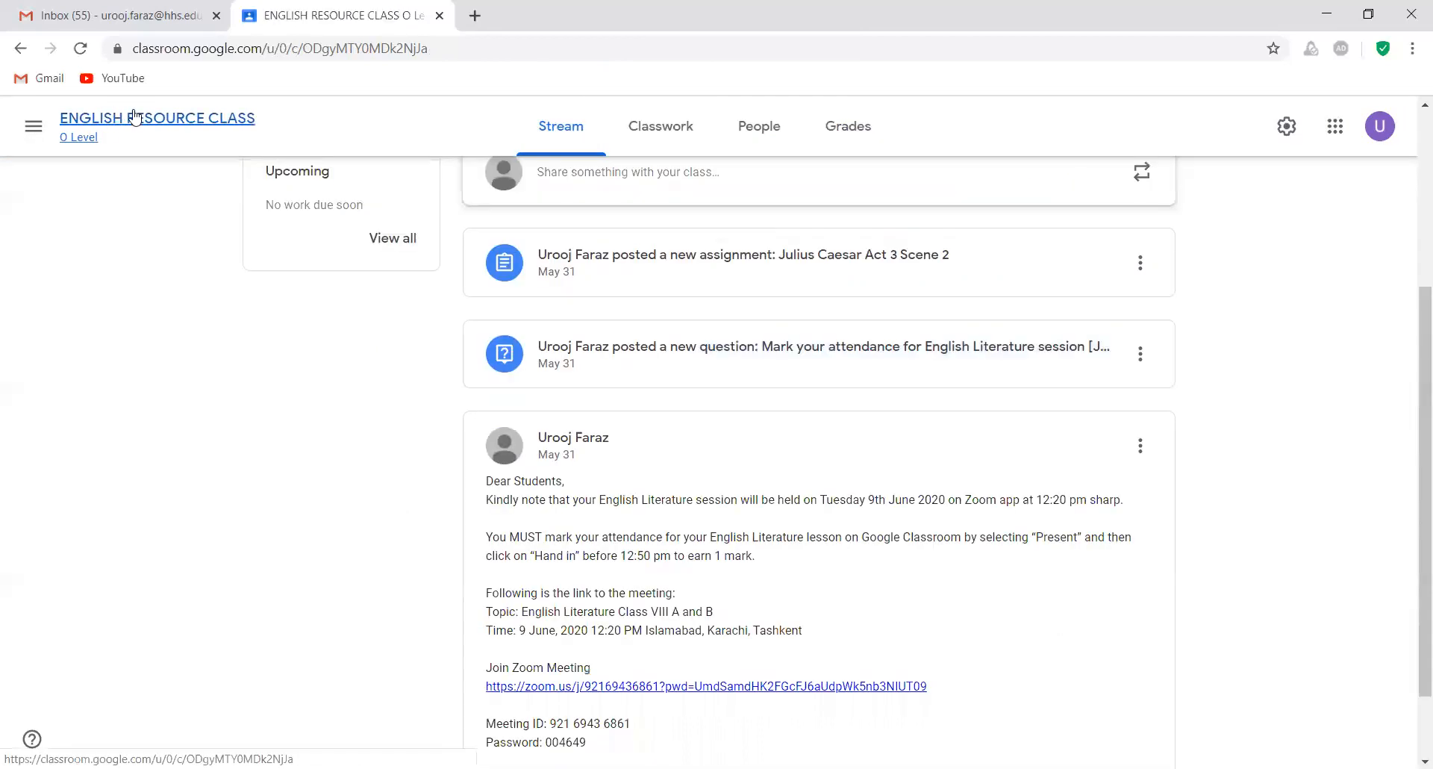
click(708, 259)
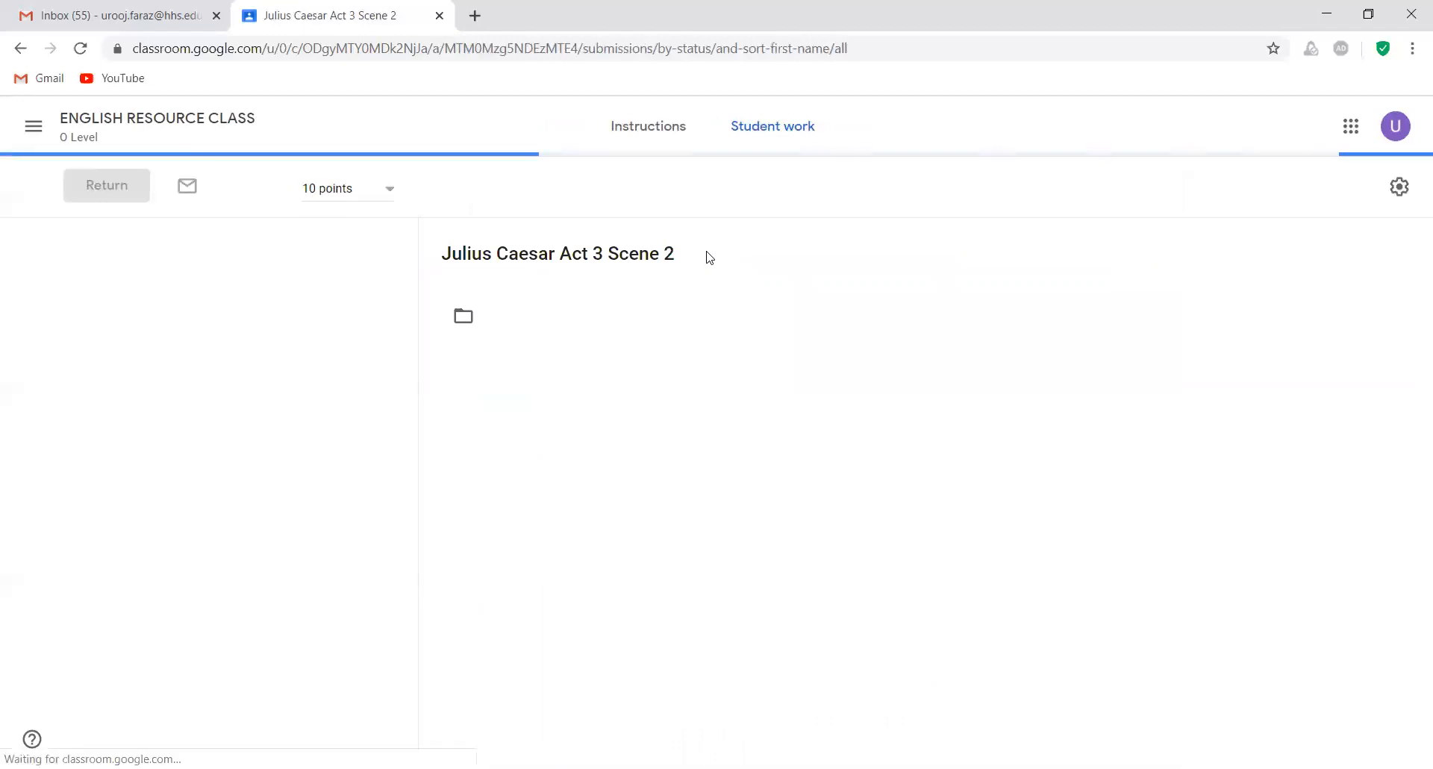
click(660, 132)
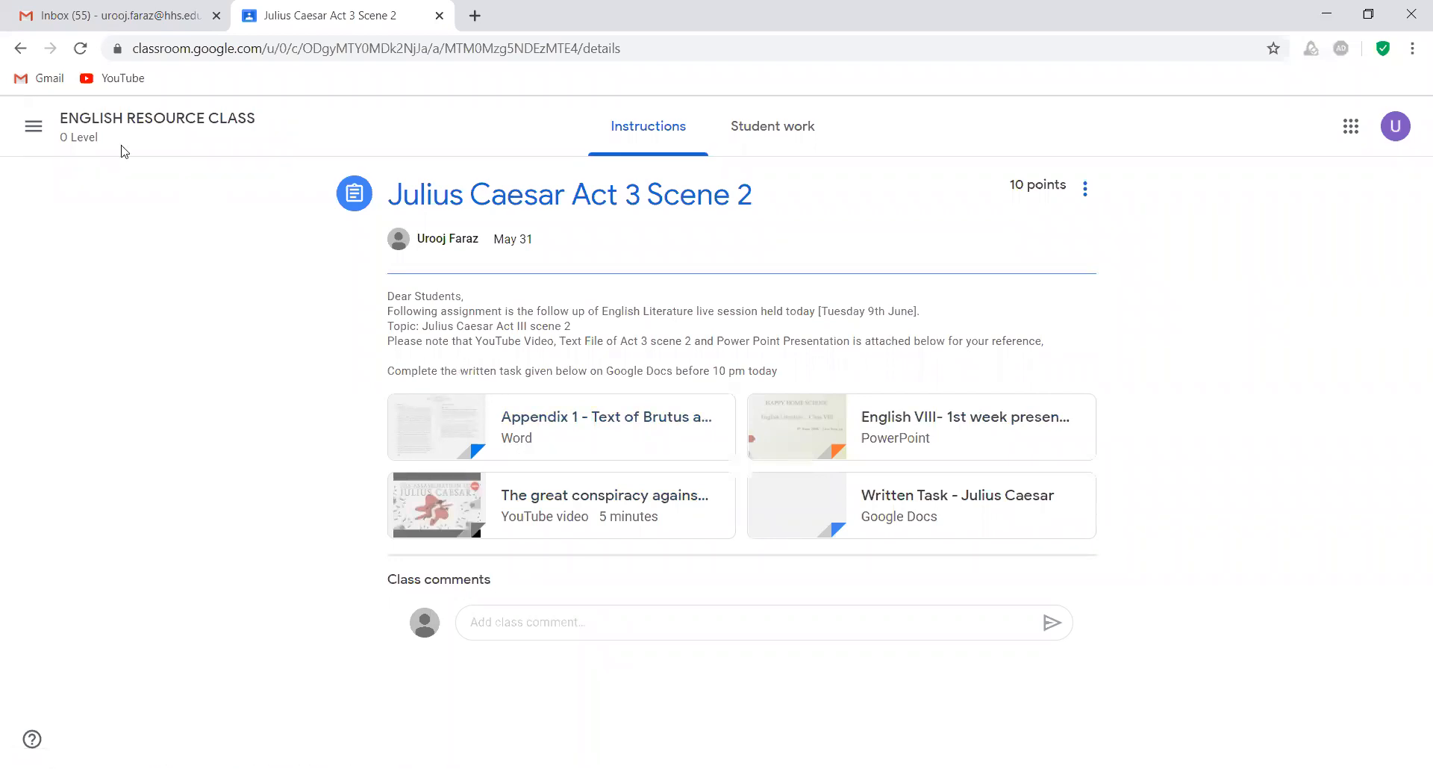
Step: Return to the overview of all classes and open the VIII A class
click(35, 131)
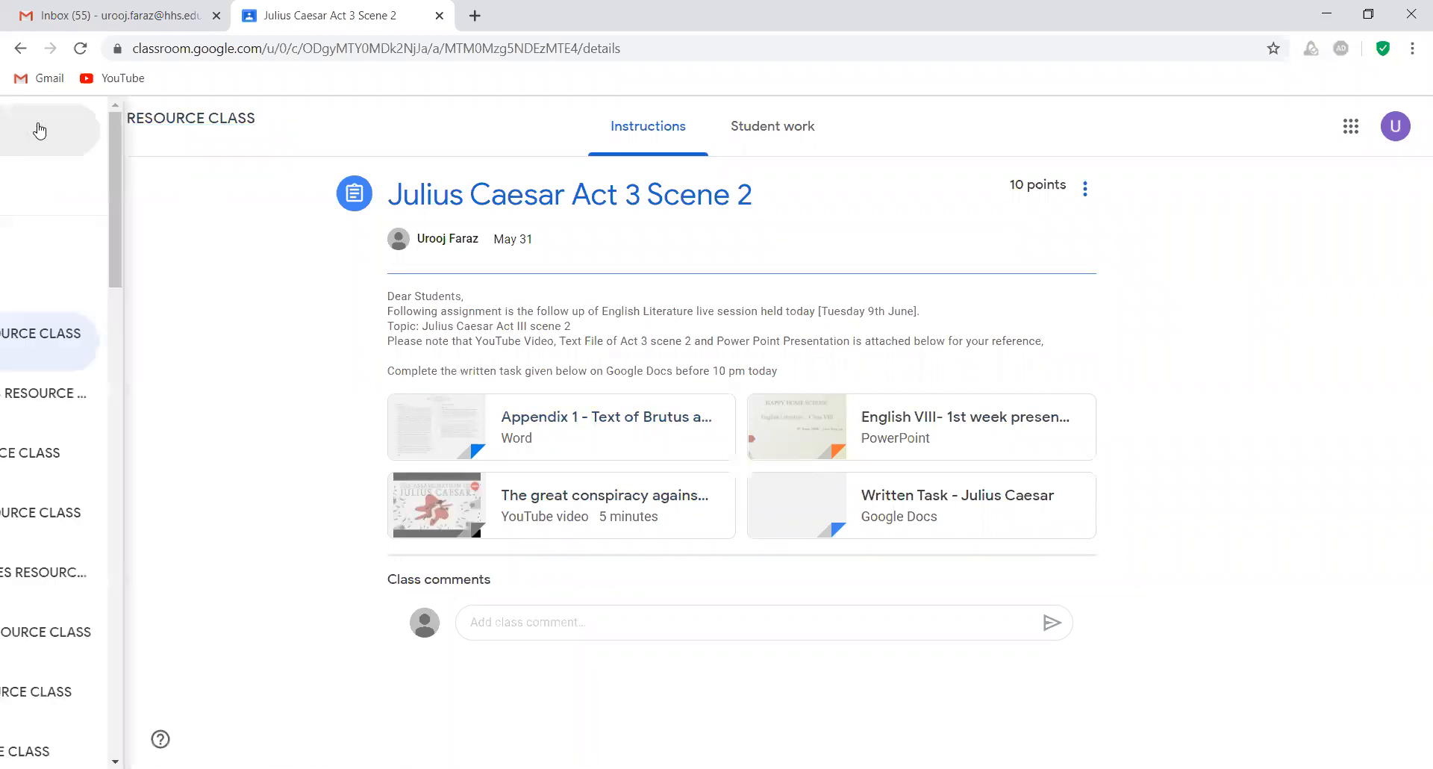
click(90, 134)
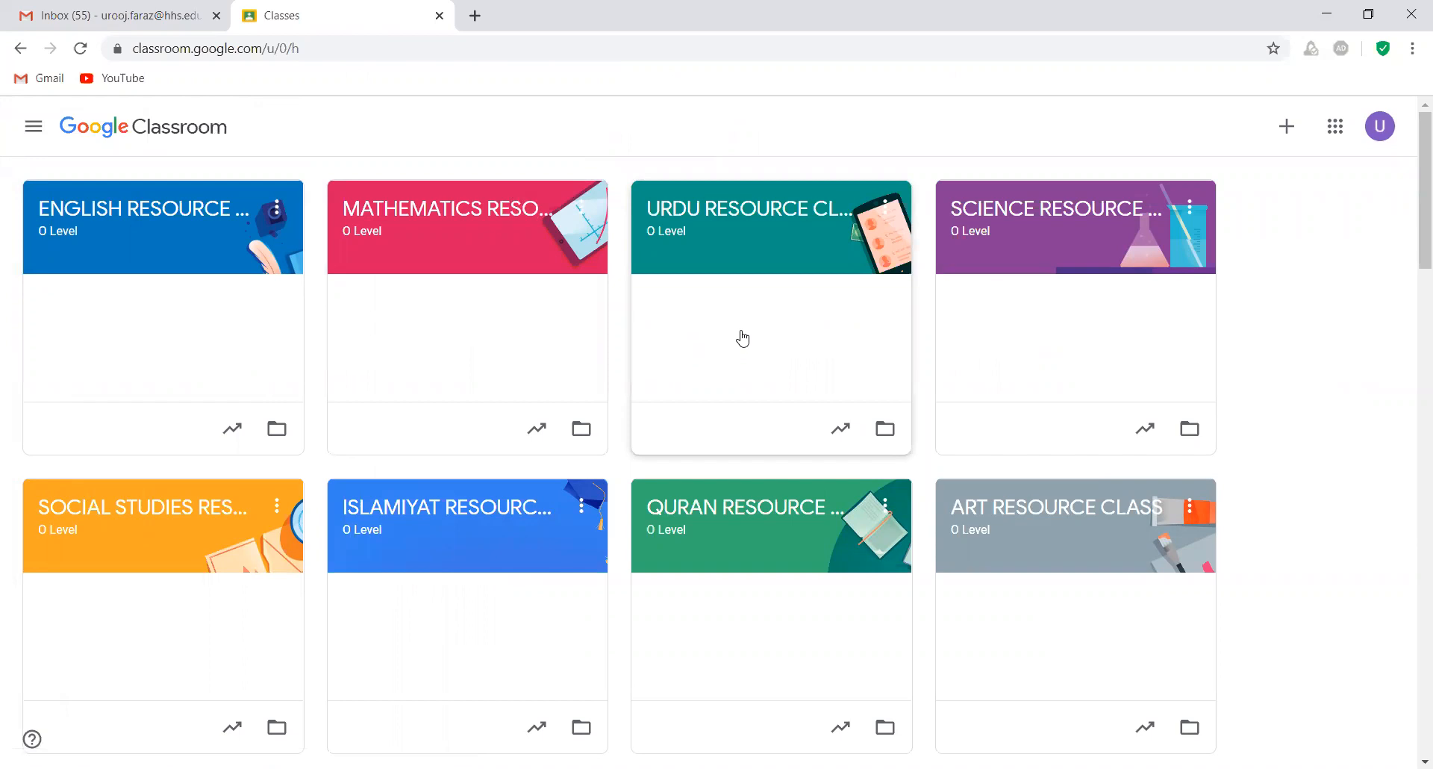
scroll(743, 338, down, 2)
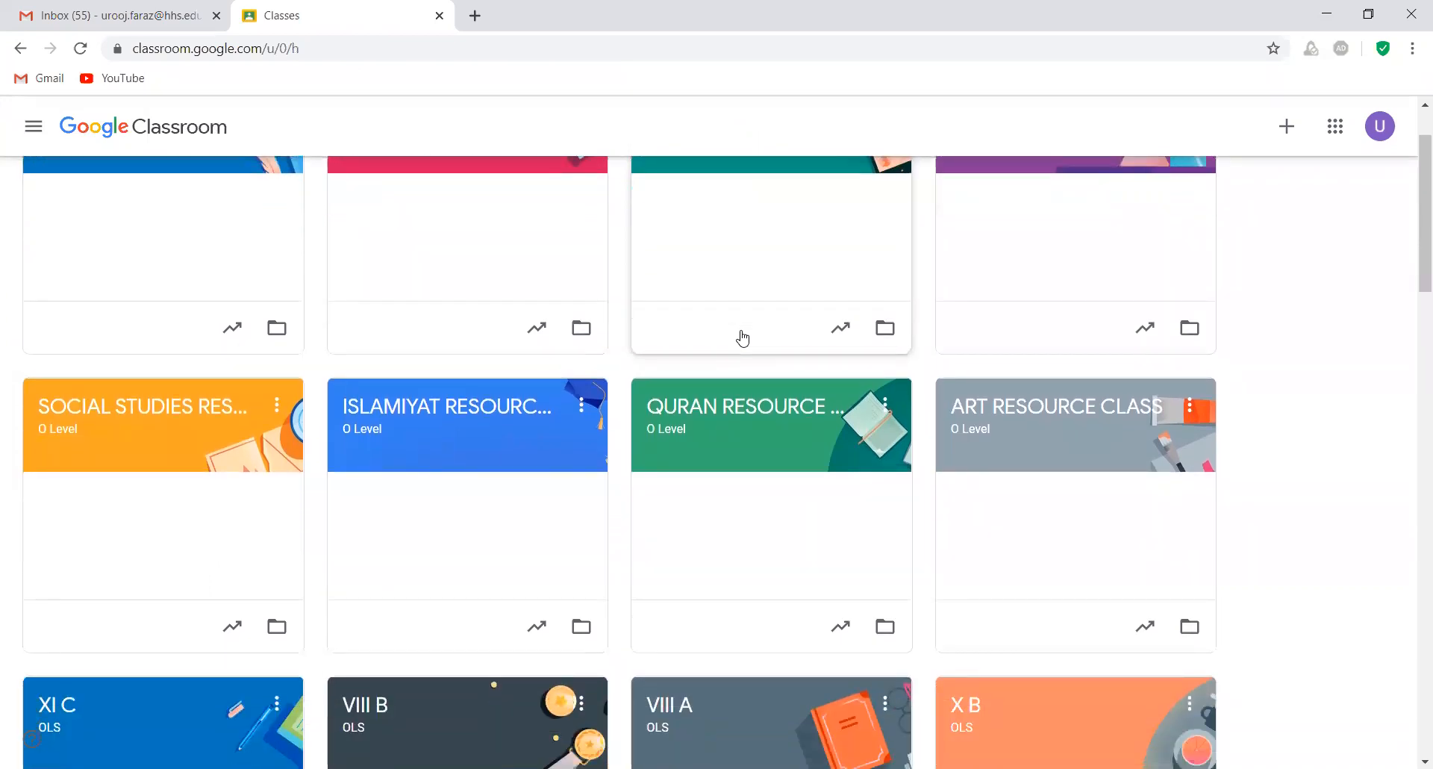
scroll(742, 338, down, 1)
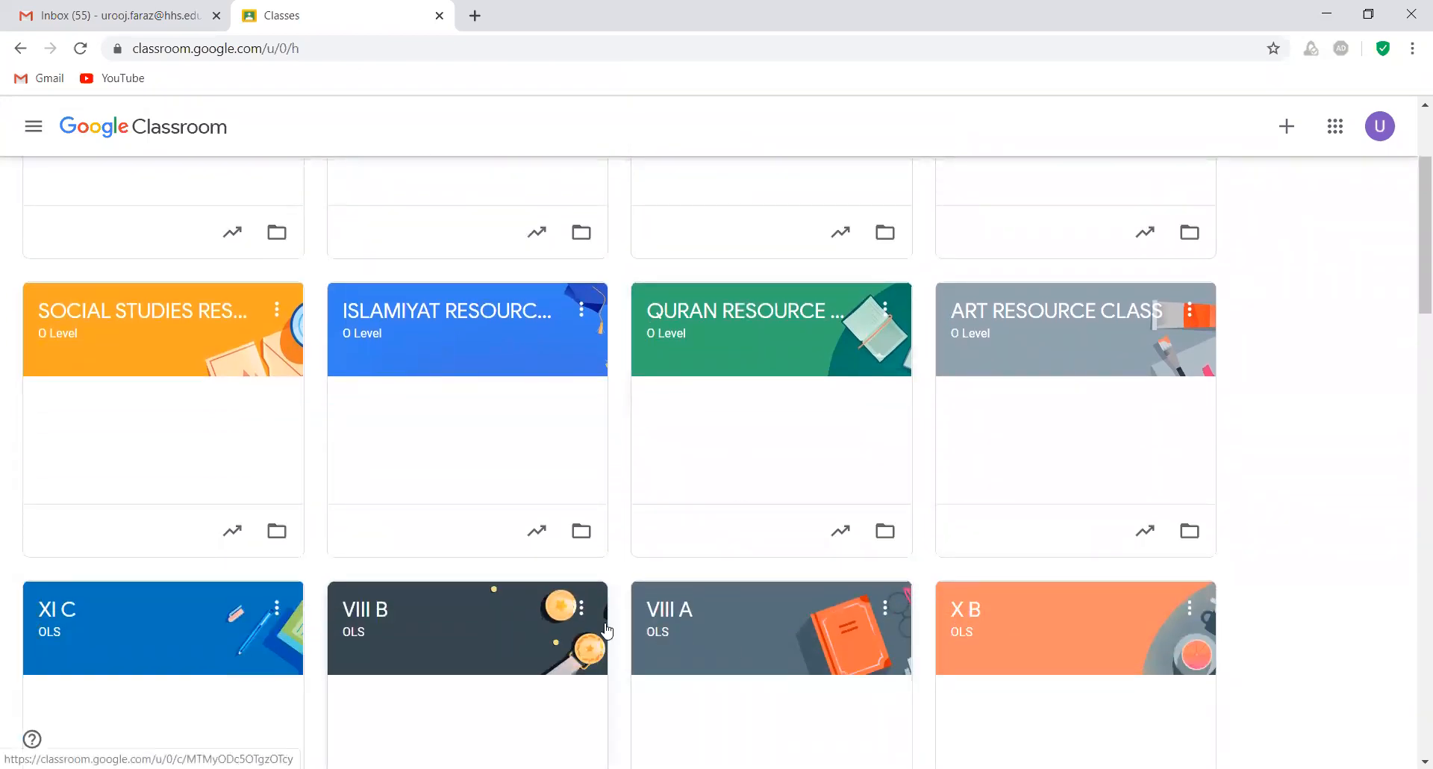
scroll(729, 623, down, 1)
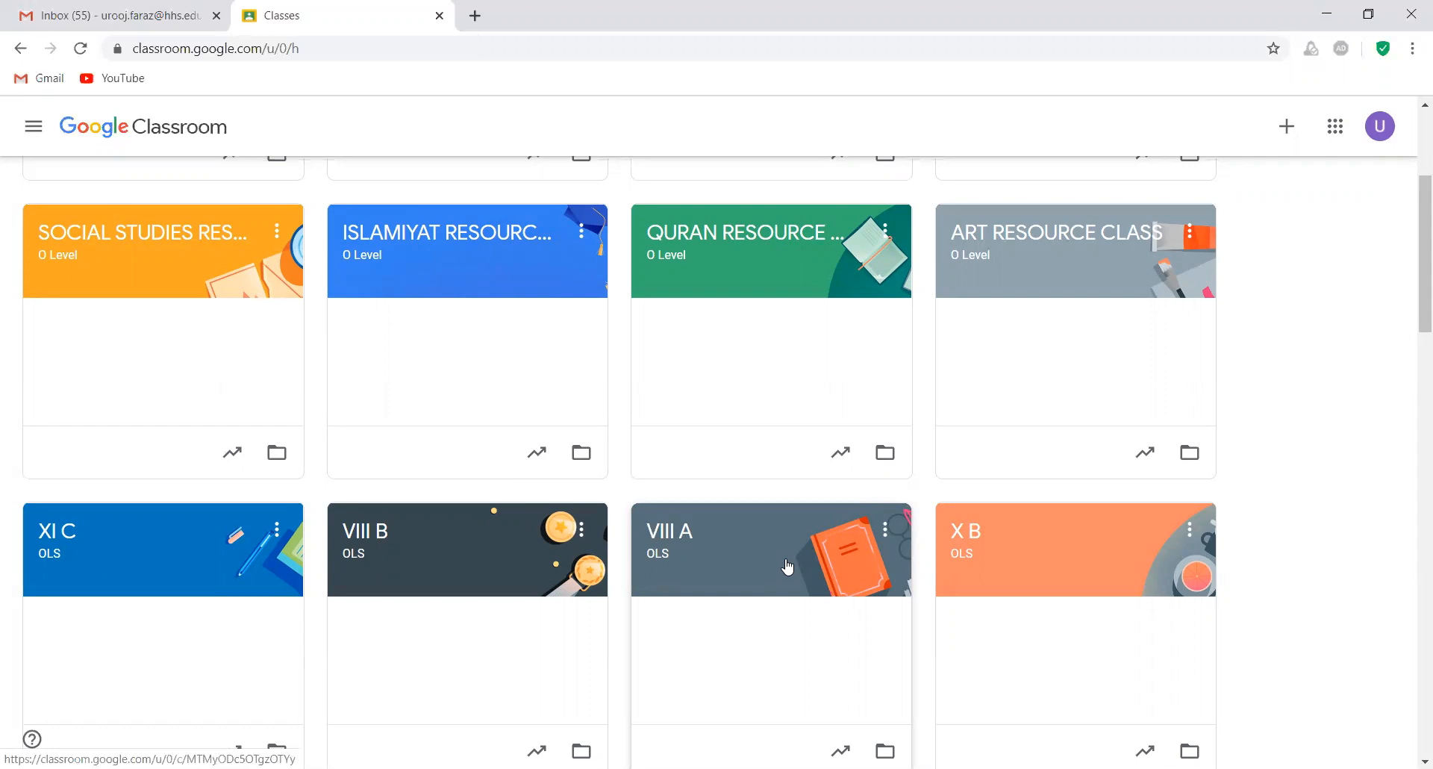
click(787, 567)
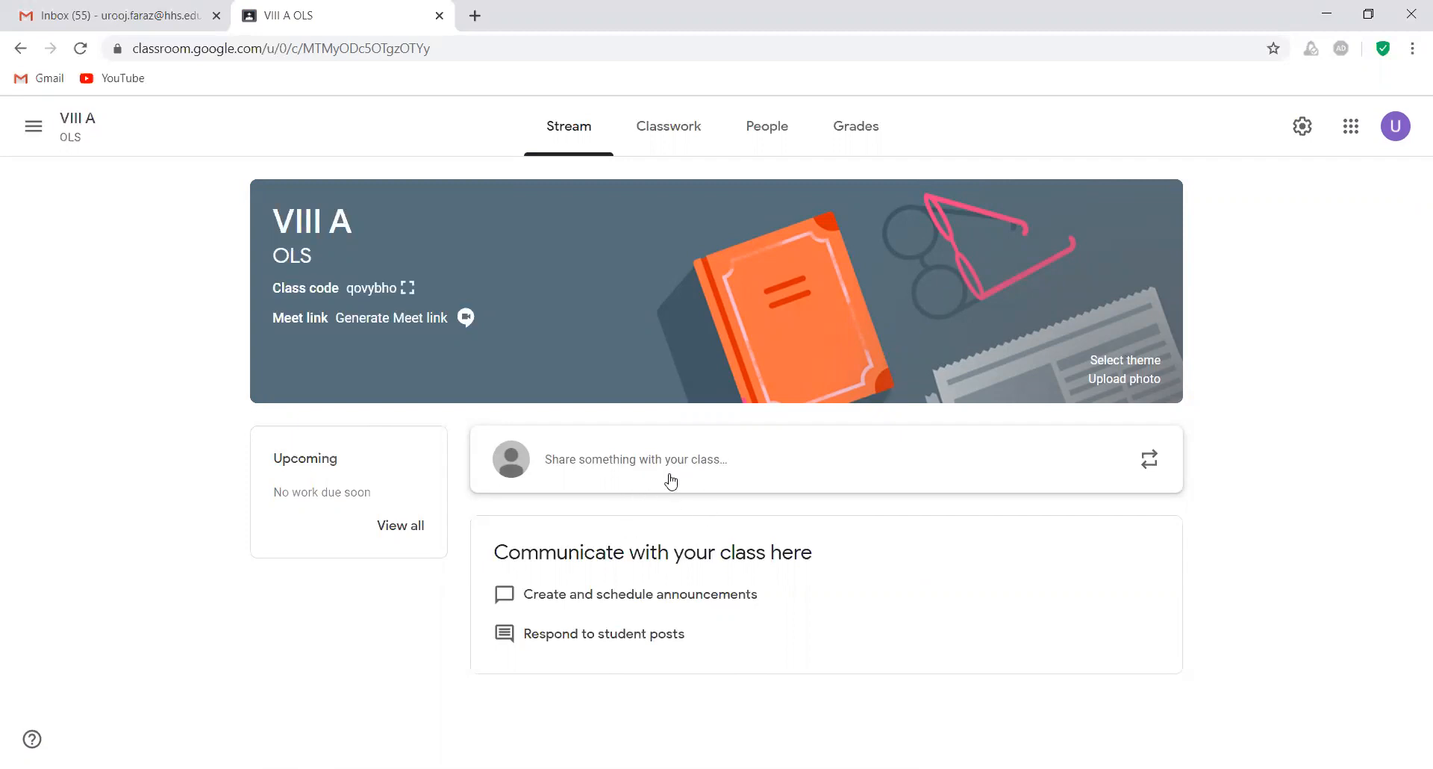
Step: Reuse the English Literature session announcement from the English resource class as a new announcement for VIII A
click(1151, 460)
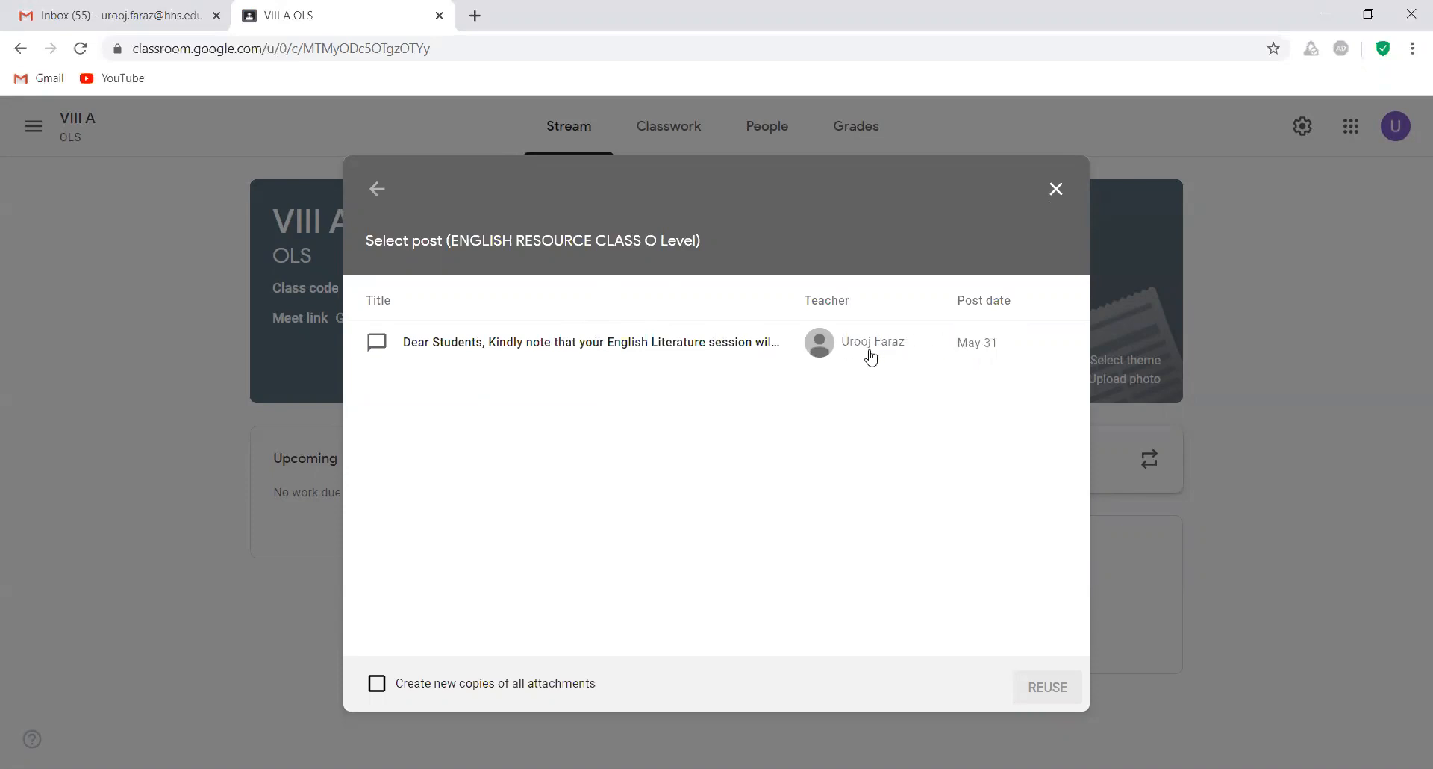
click(723, 347)
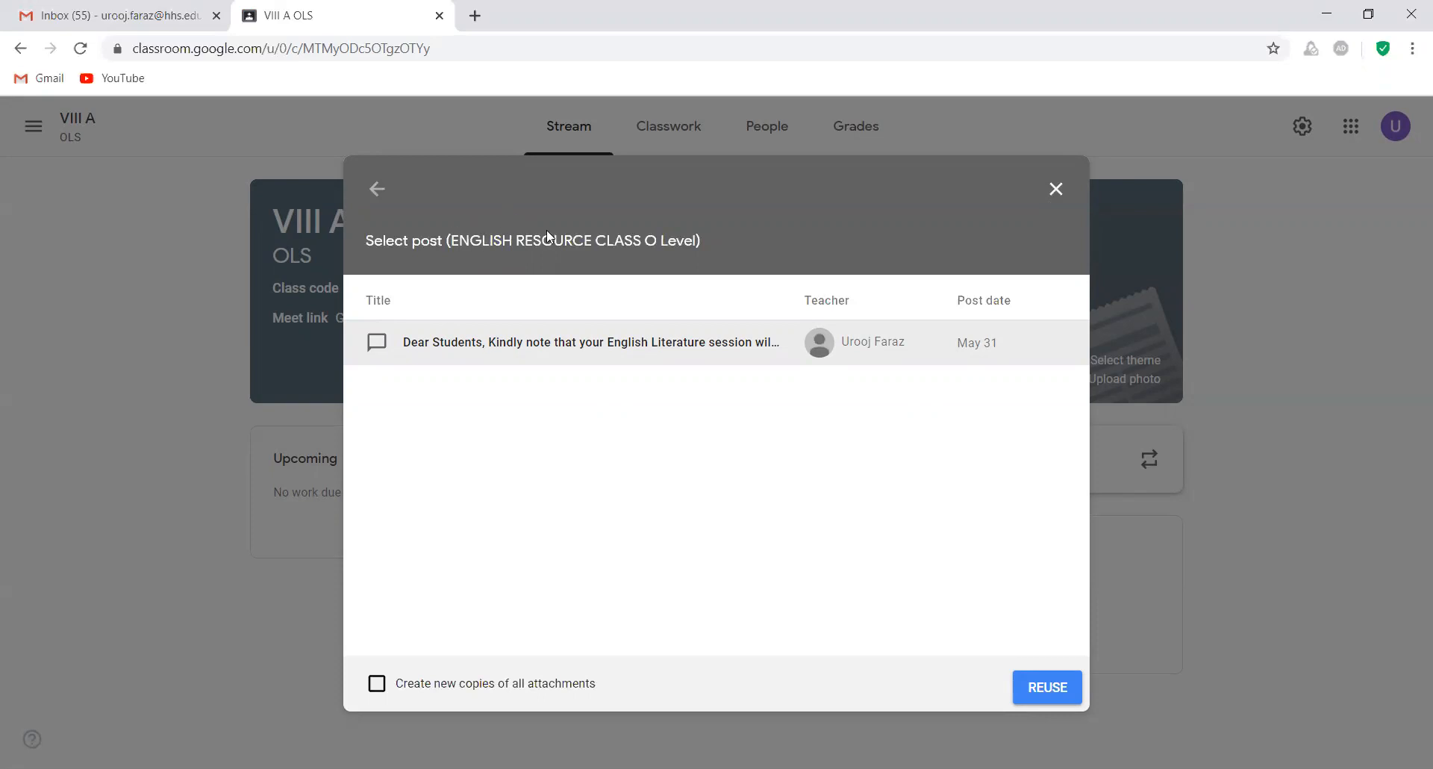
click(1037, 685)
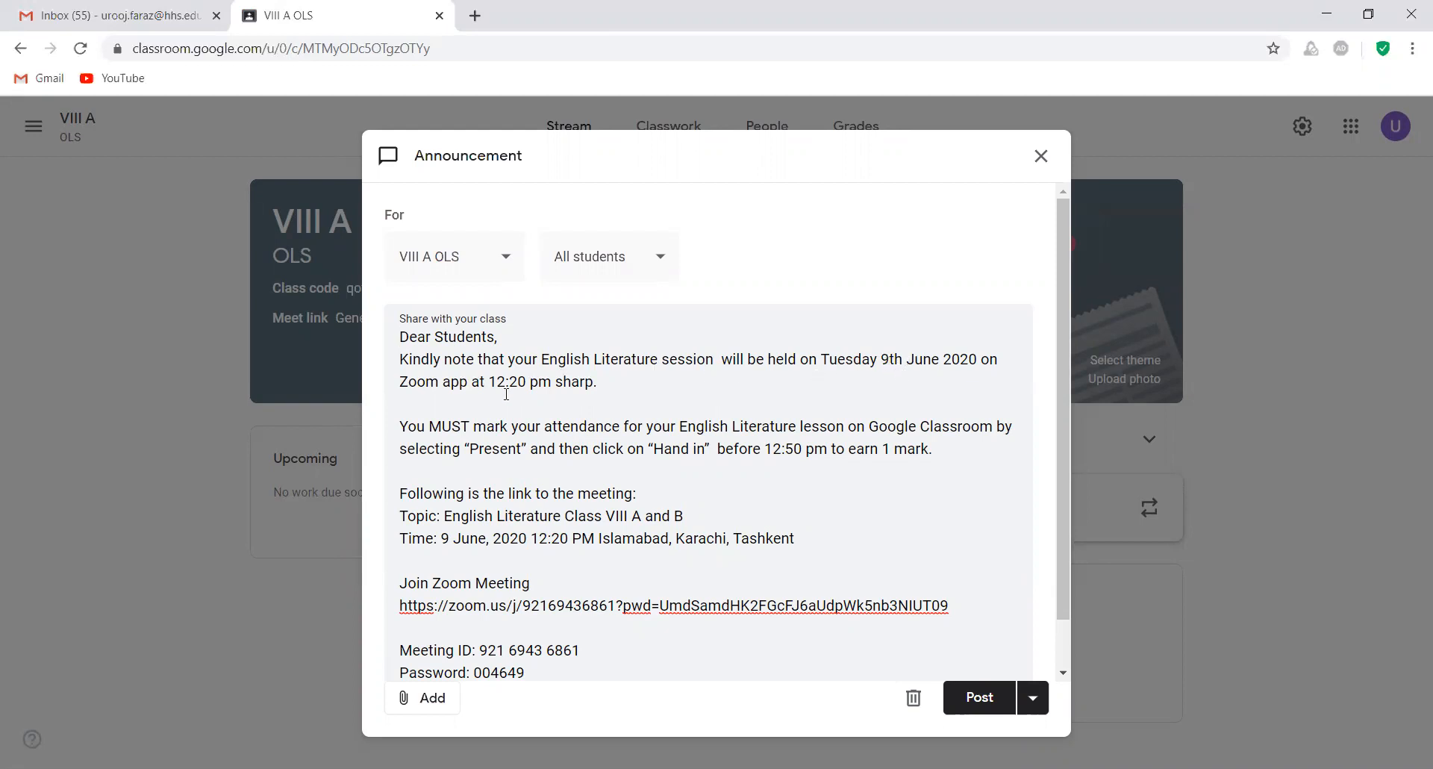
Step: Review the reused announcement's text, covering the session notice, attendance instructions and meeting details
scroll(555, 395, down, 1)
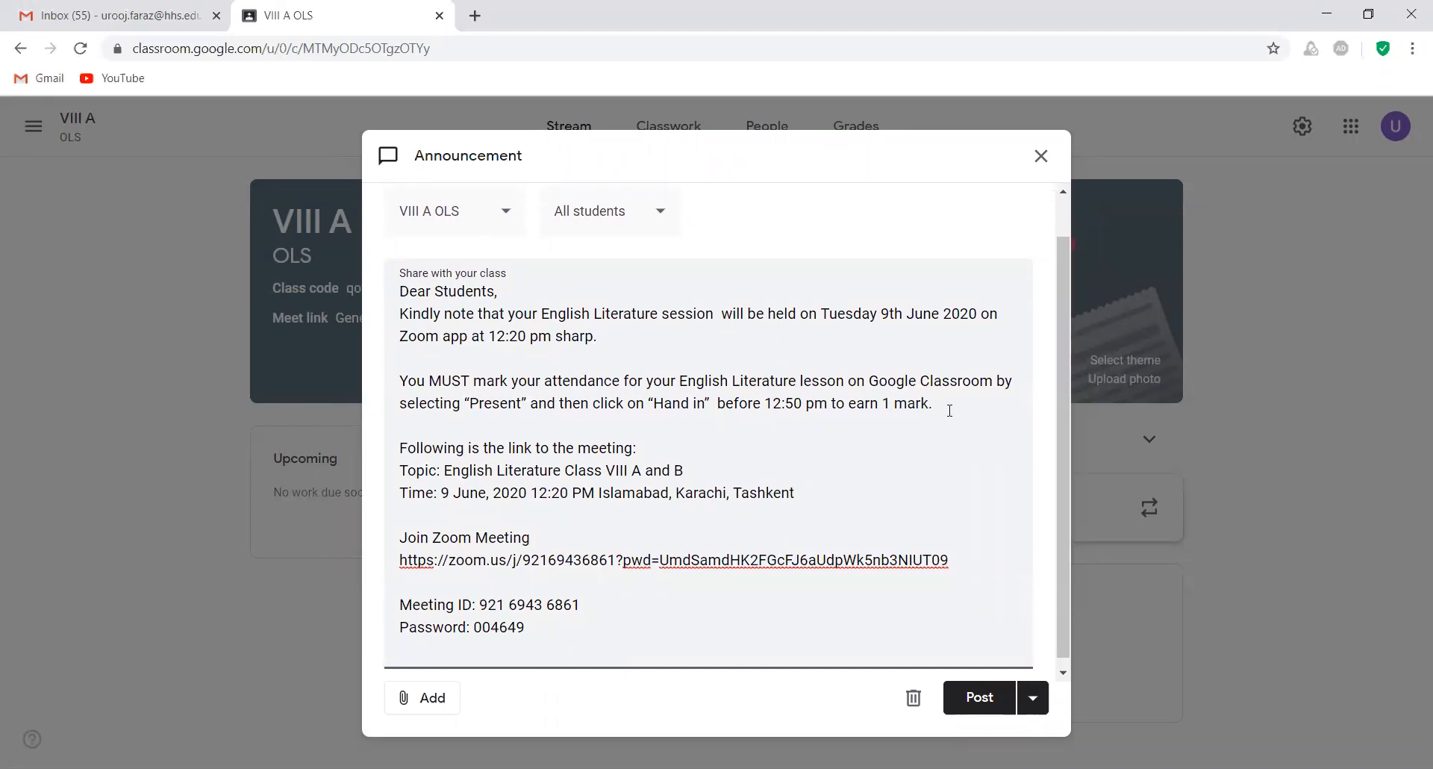
drag(935, 403, 396, 286)
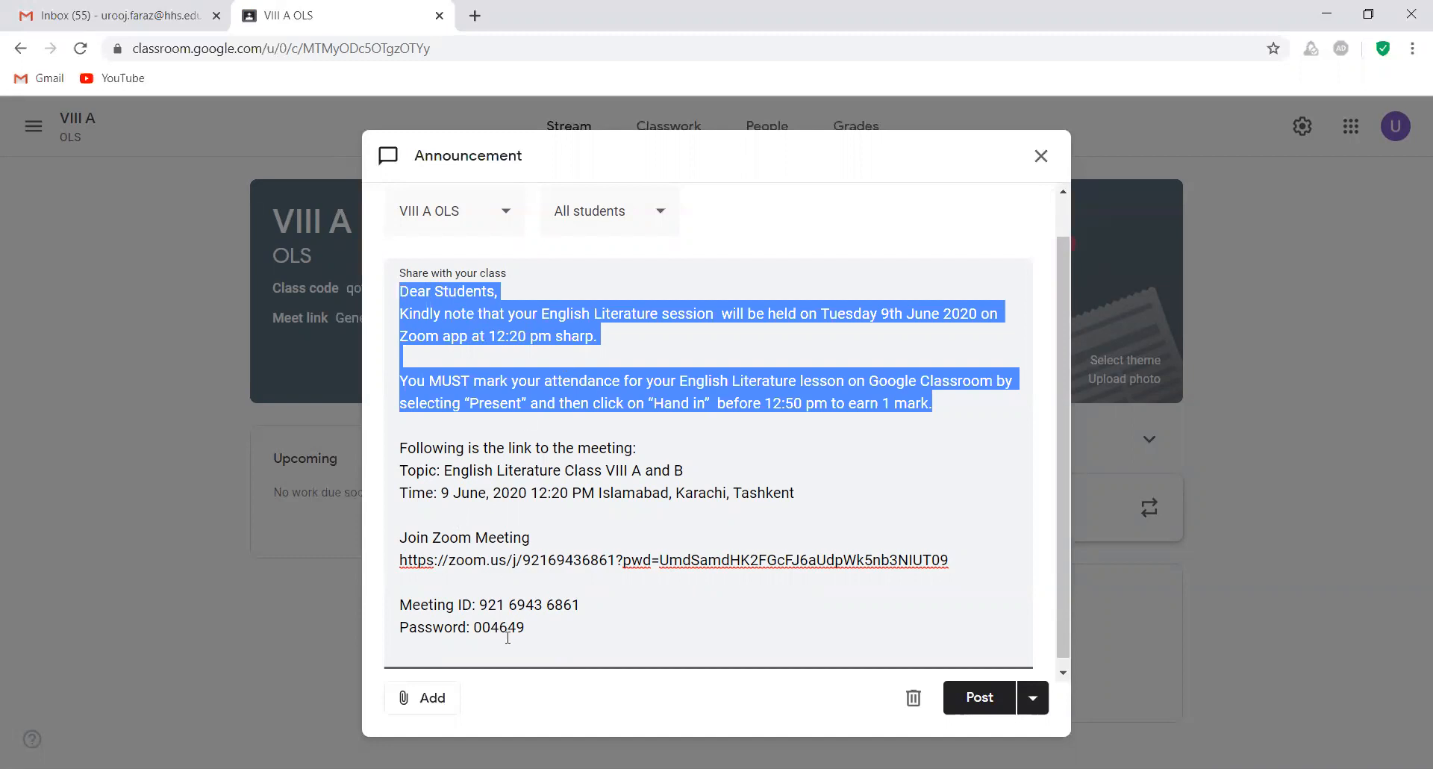
drag(544, 637, 396, 445)
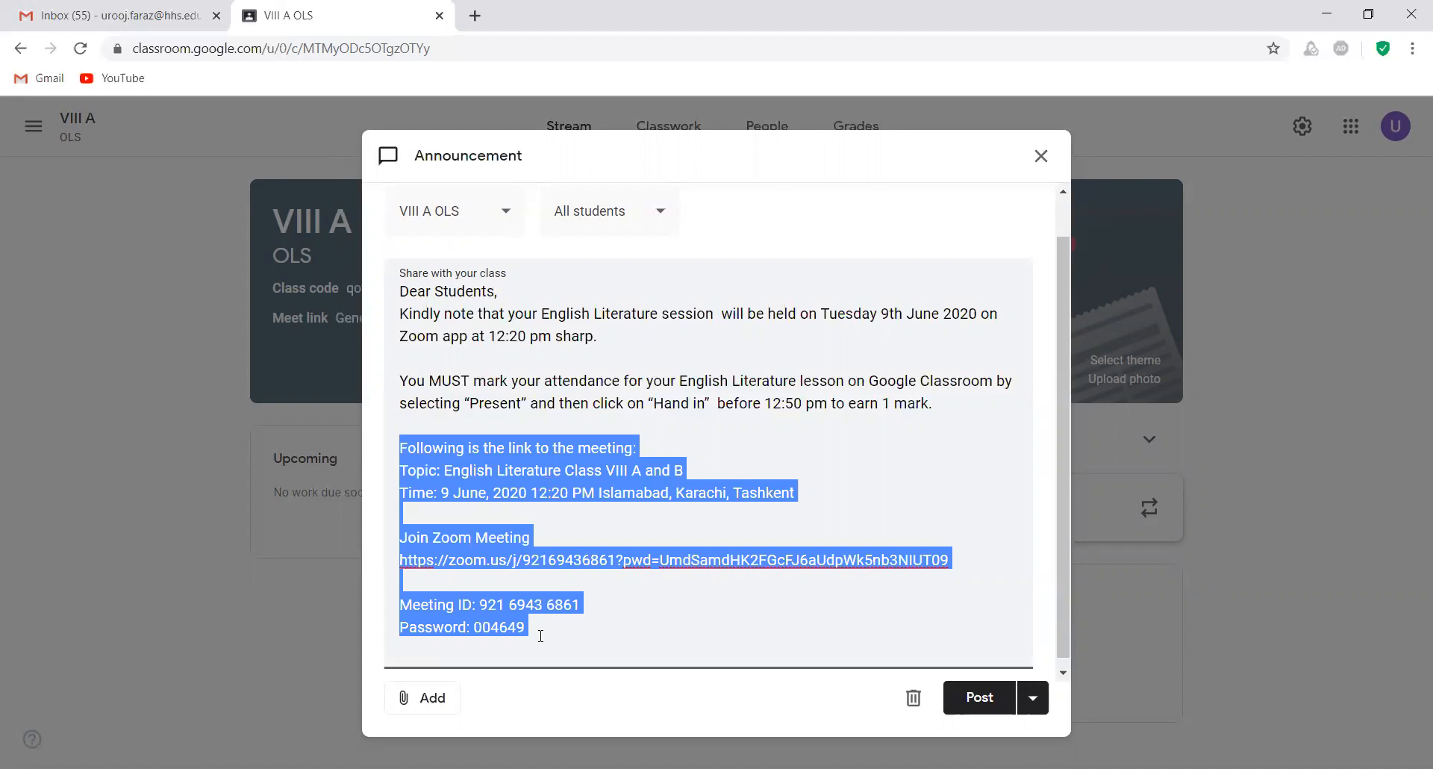
click(674, 654)
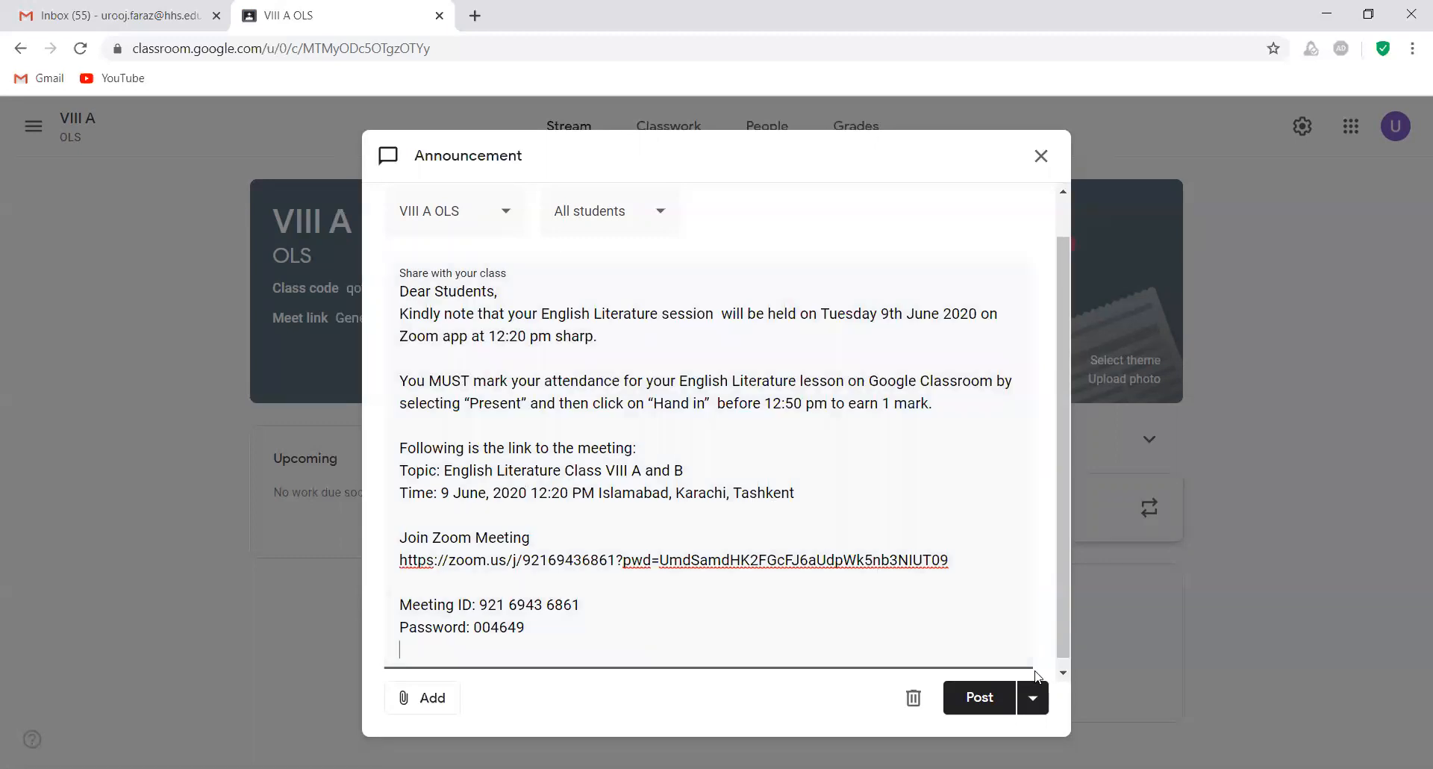
Step: Schedule the VIII A announcement for Jun 6, 2020 at 9:00 AM
click(1042, 681)
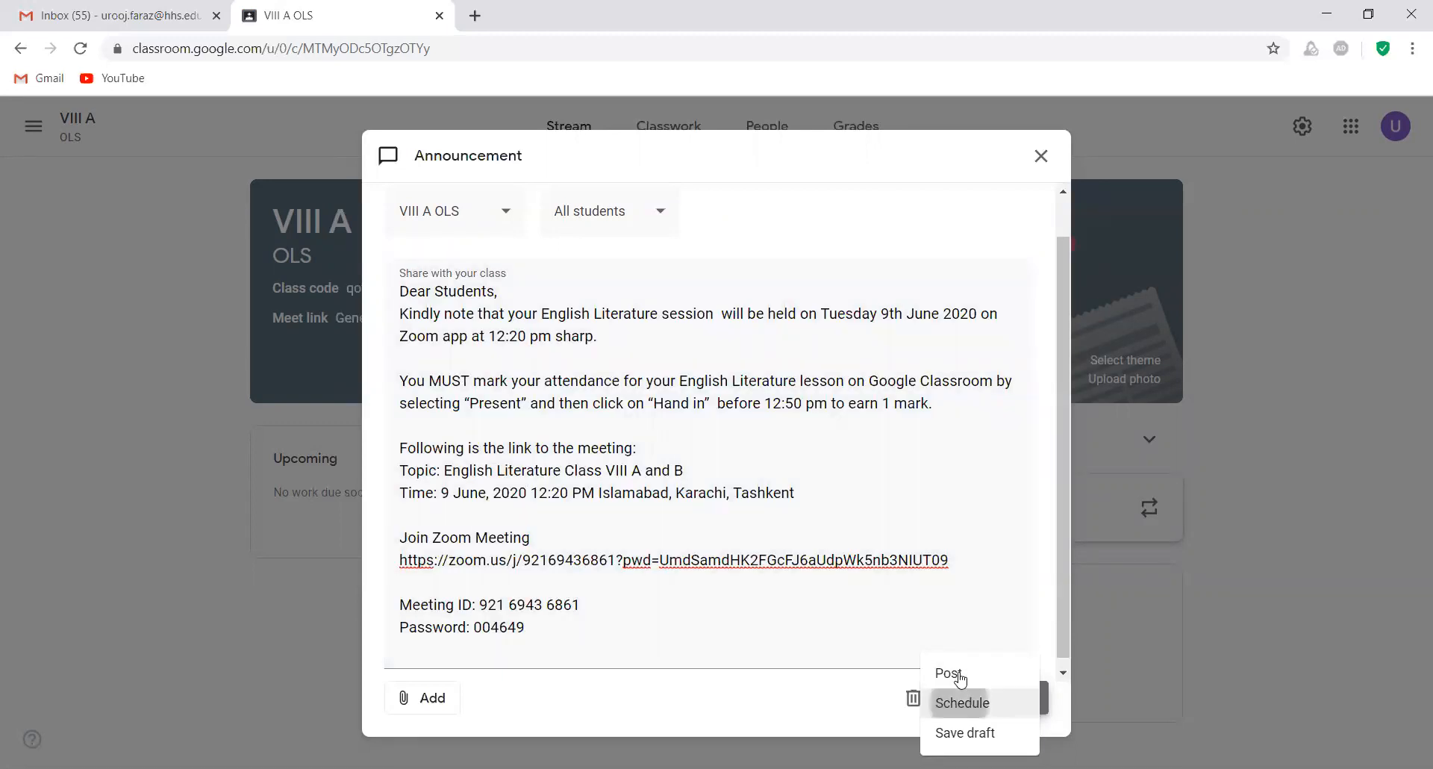
click(962, 698)
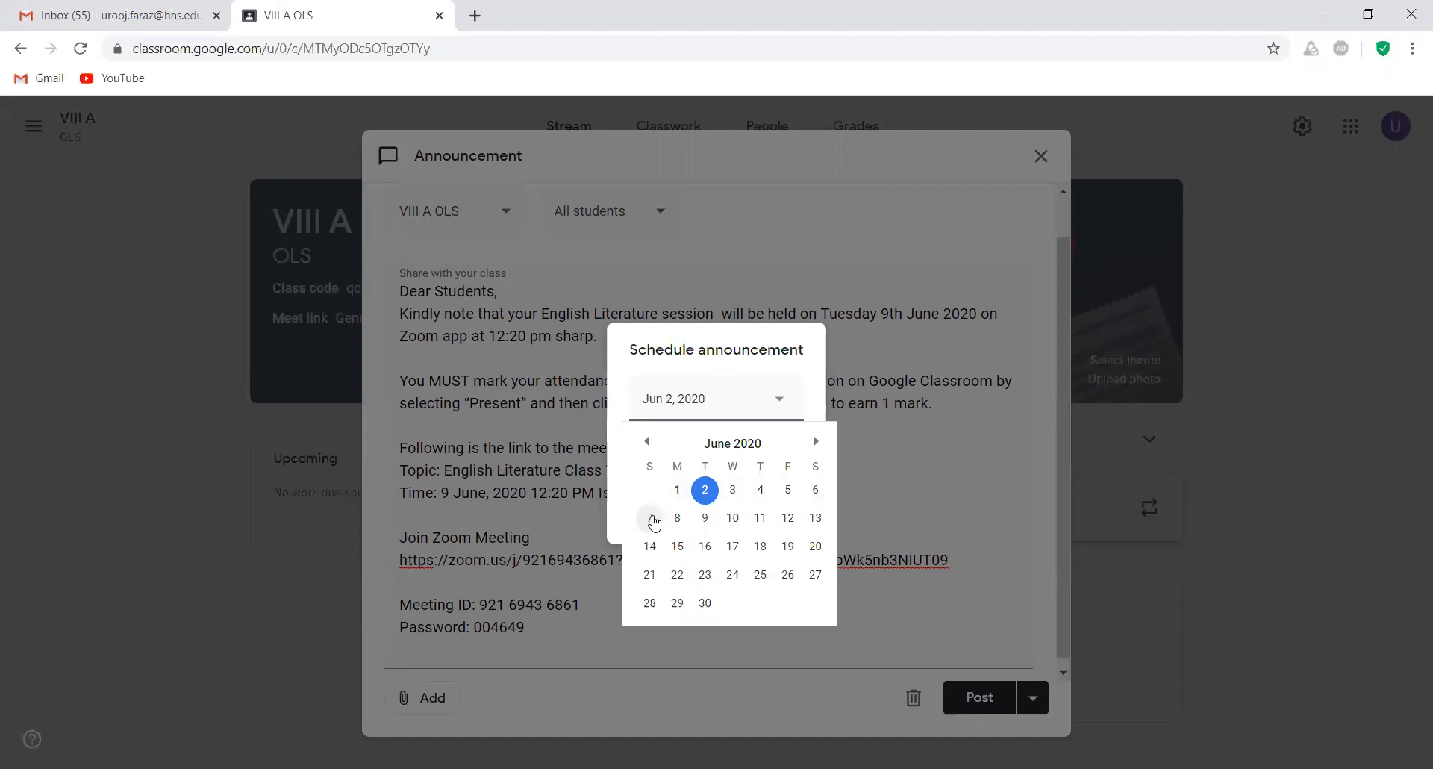
click(815, 490)
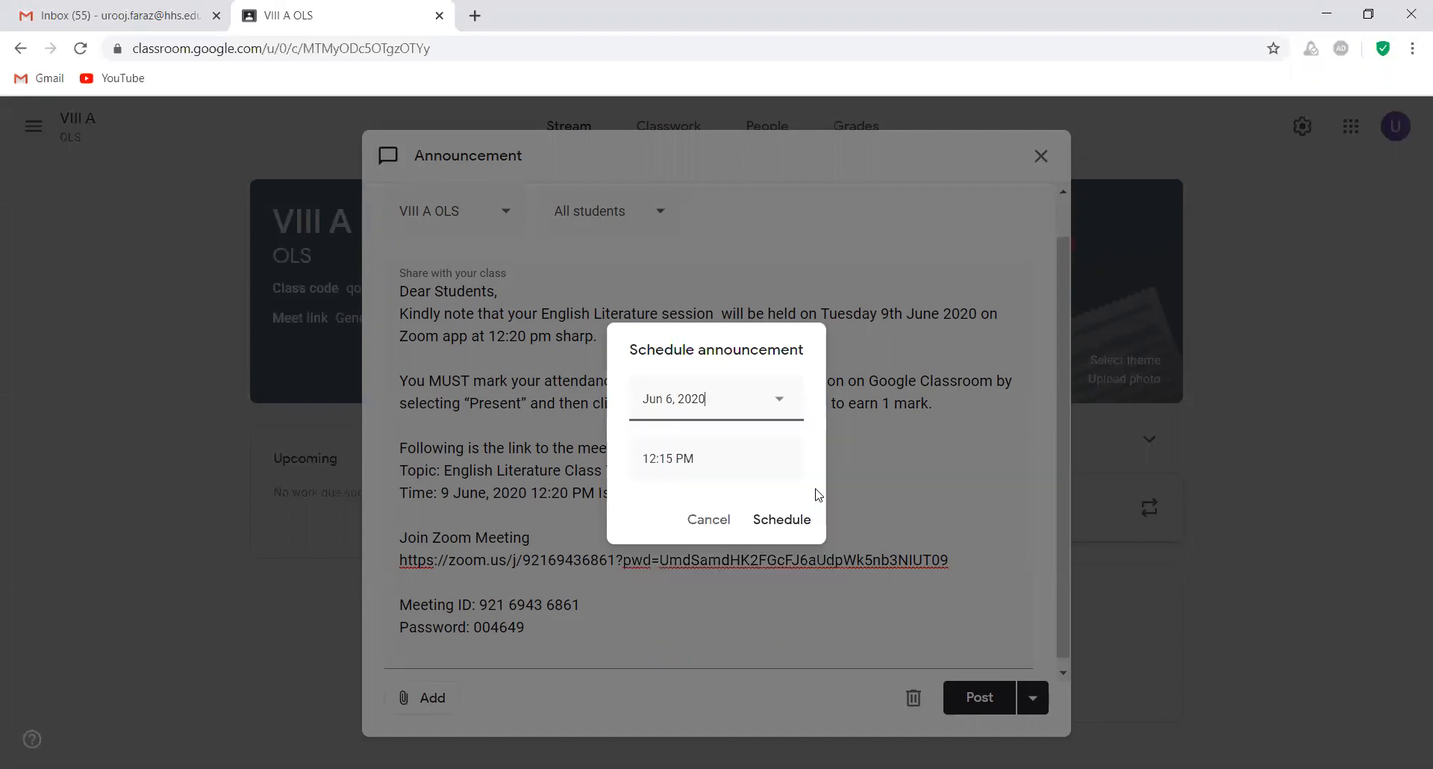
click(748, 460)
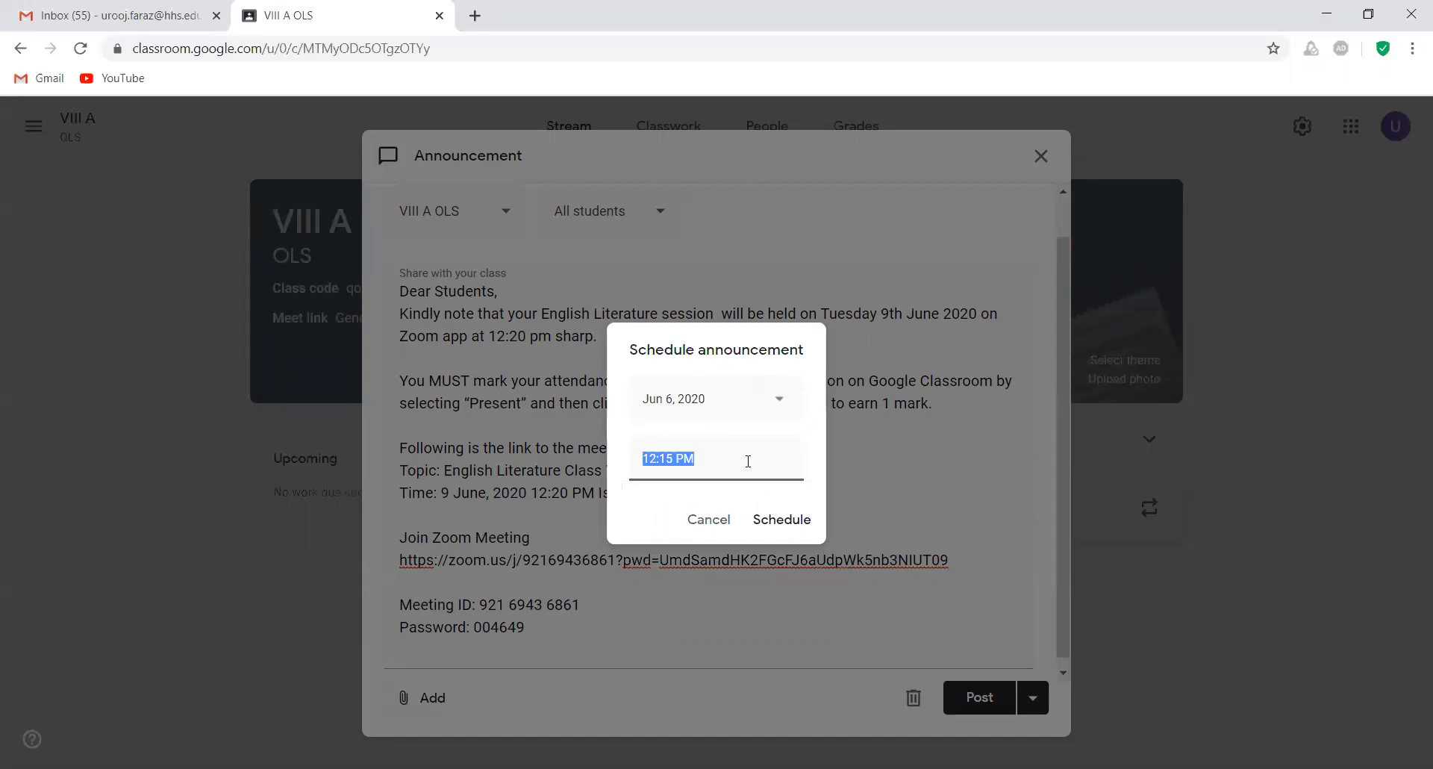
text(9:00am)
click(776, 522)
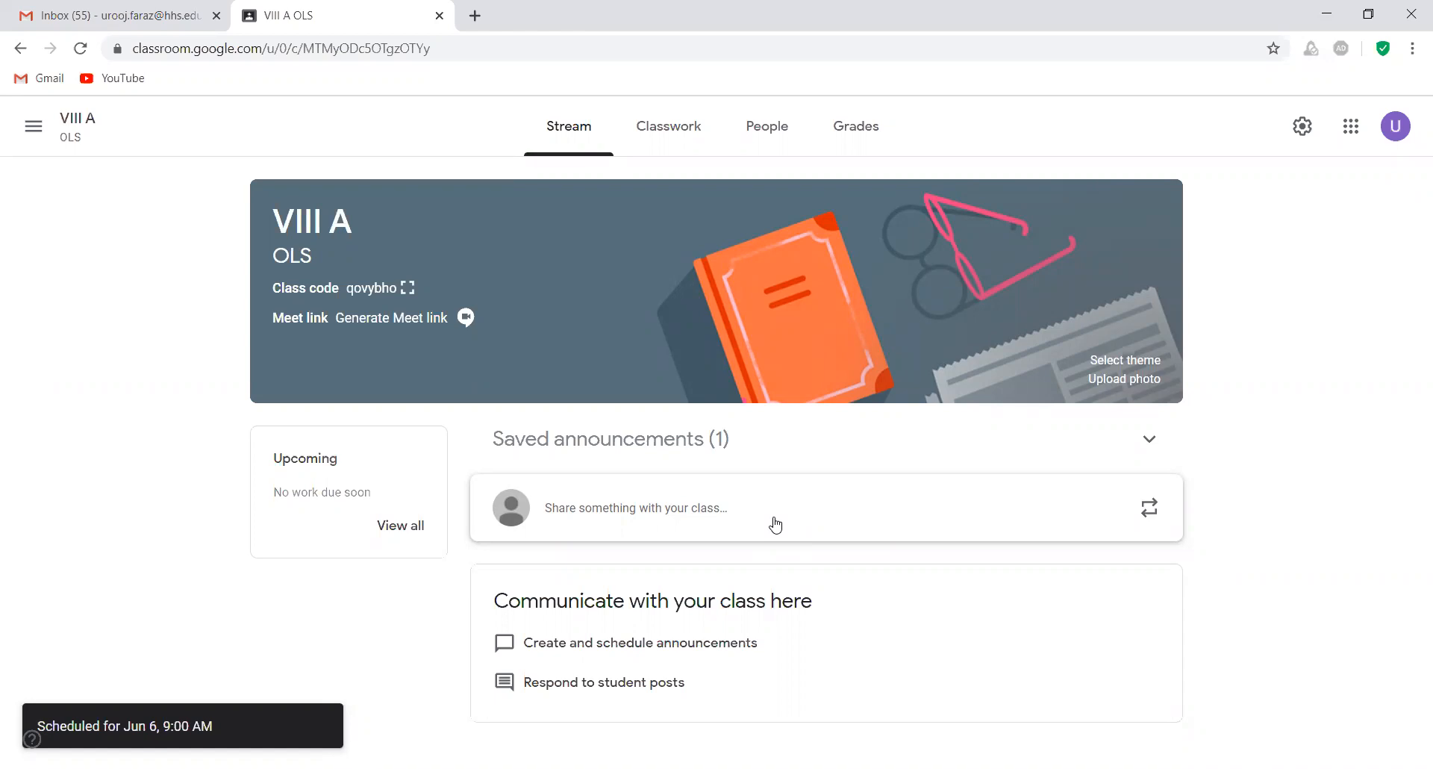
Step: Reuse the English Literature attendance question from the English resource class in the VIII A classwork
click(679, 128)
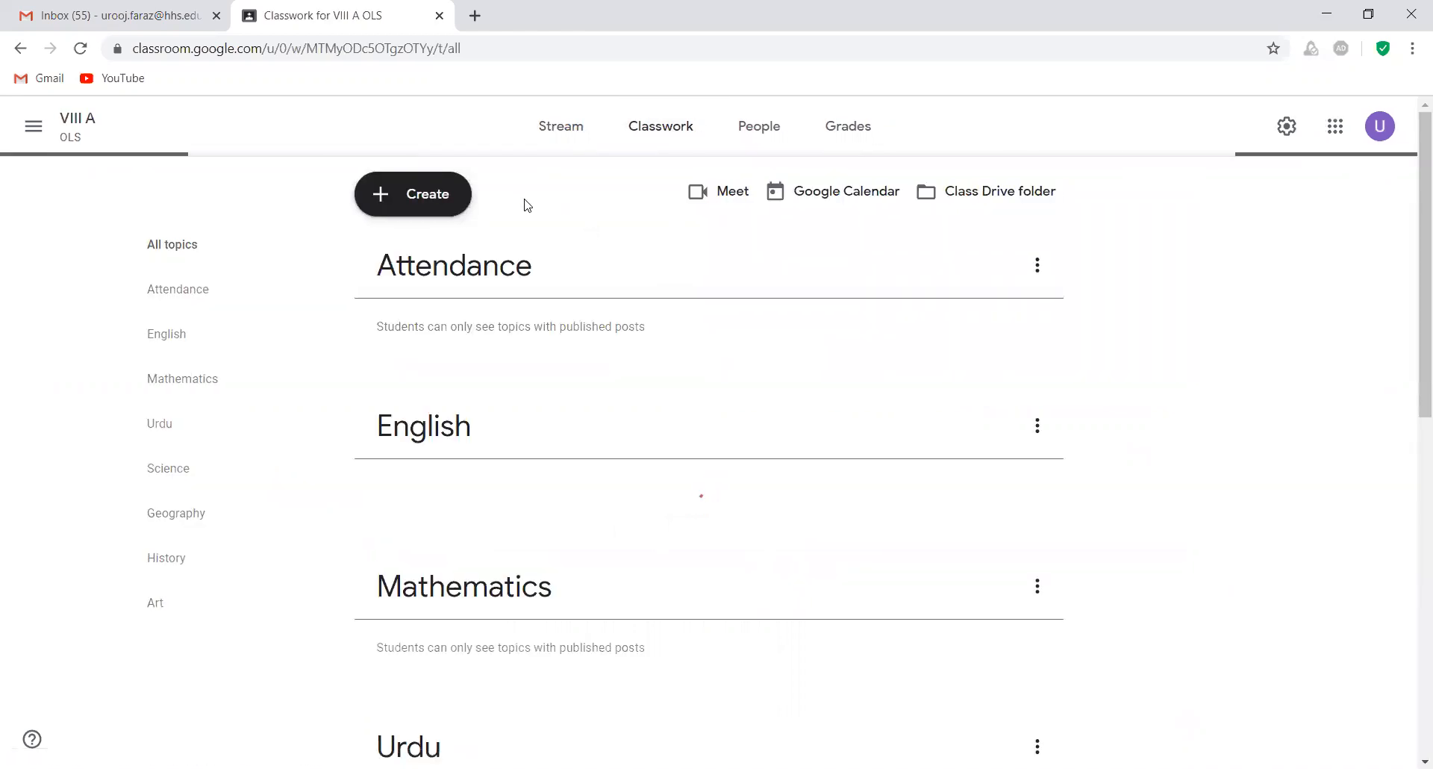
click(210, 302)
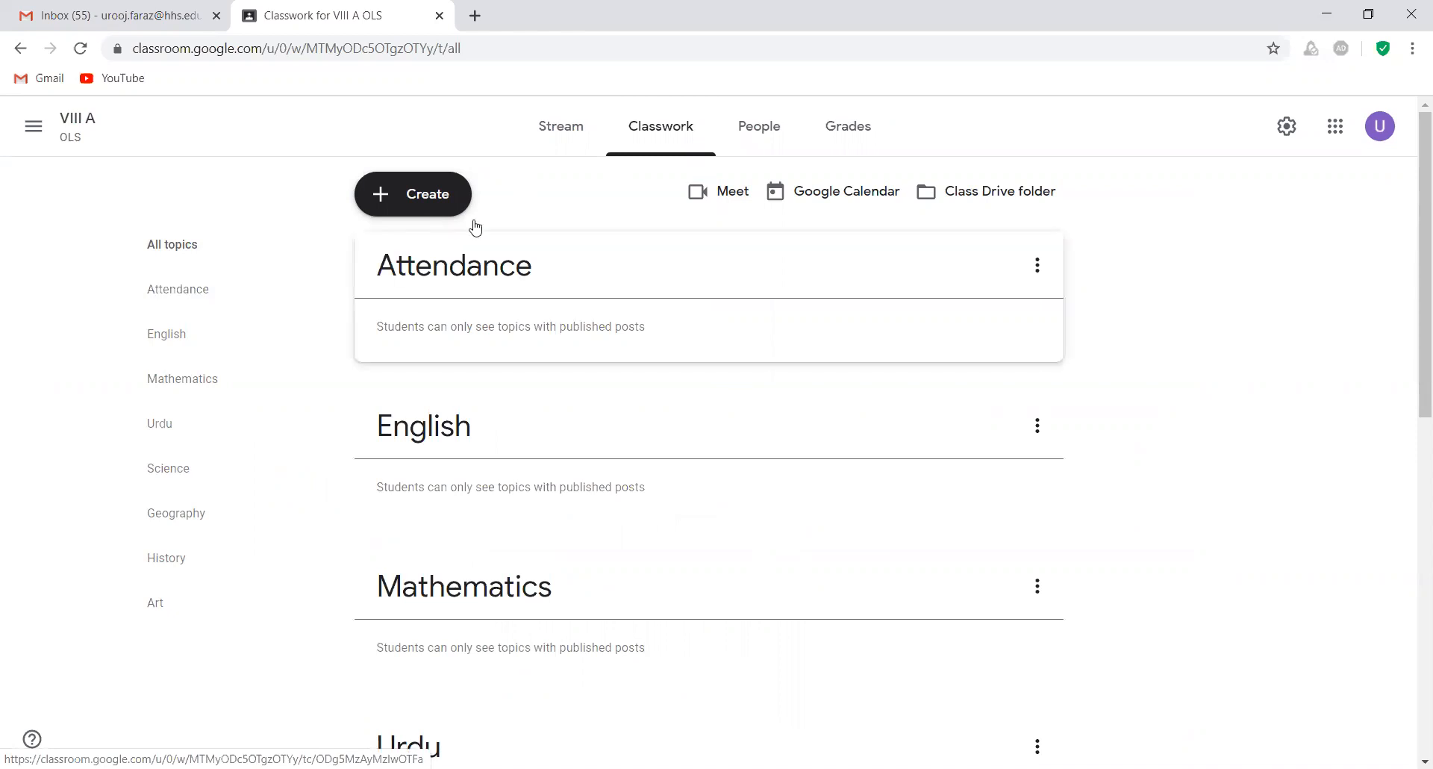
click(414, 205)
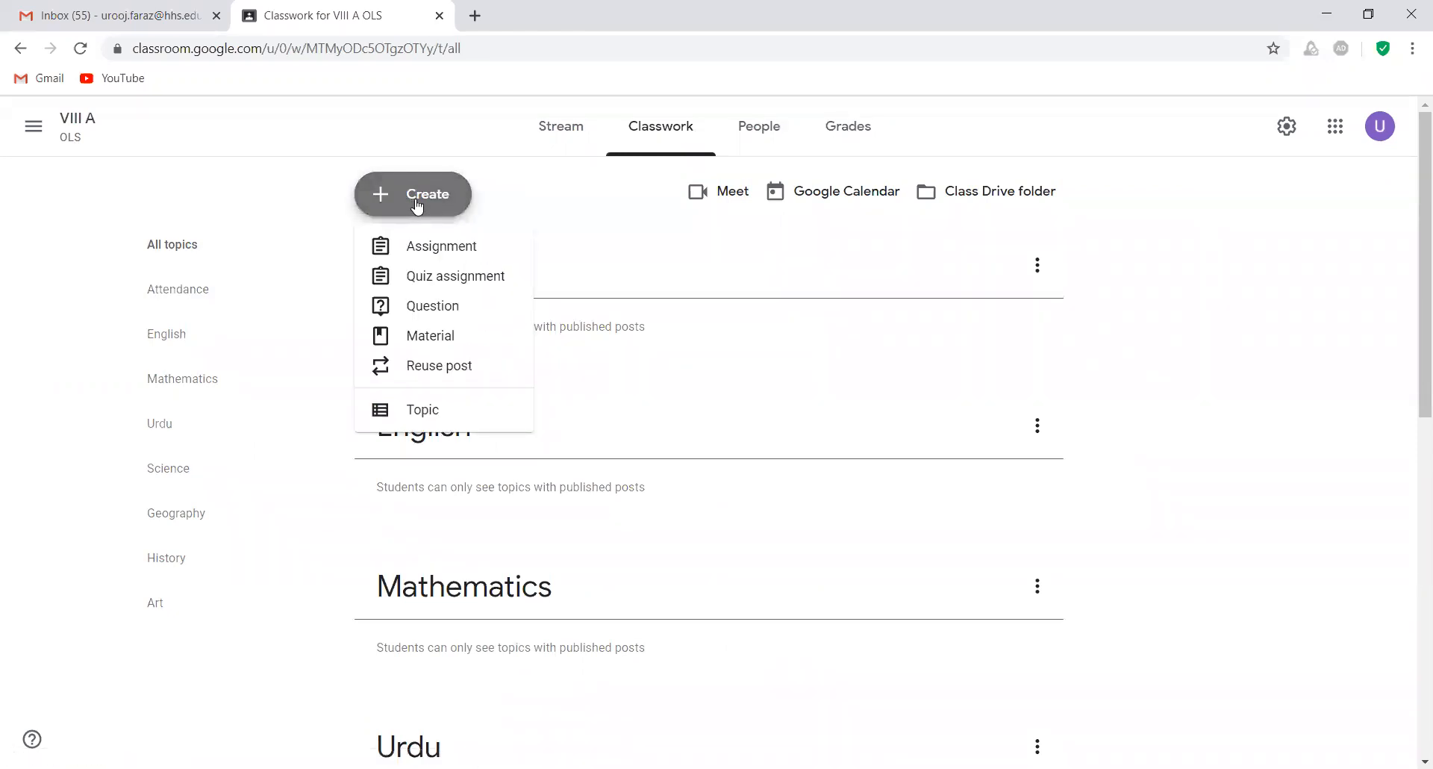
click(436, 373)
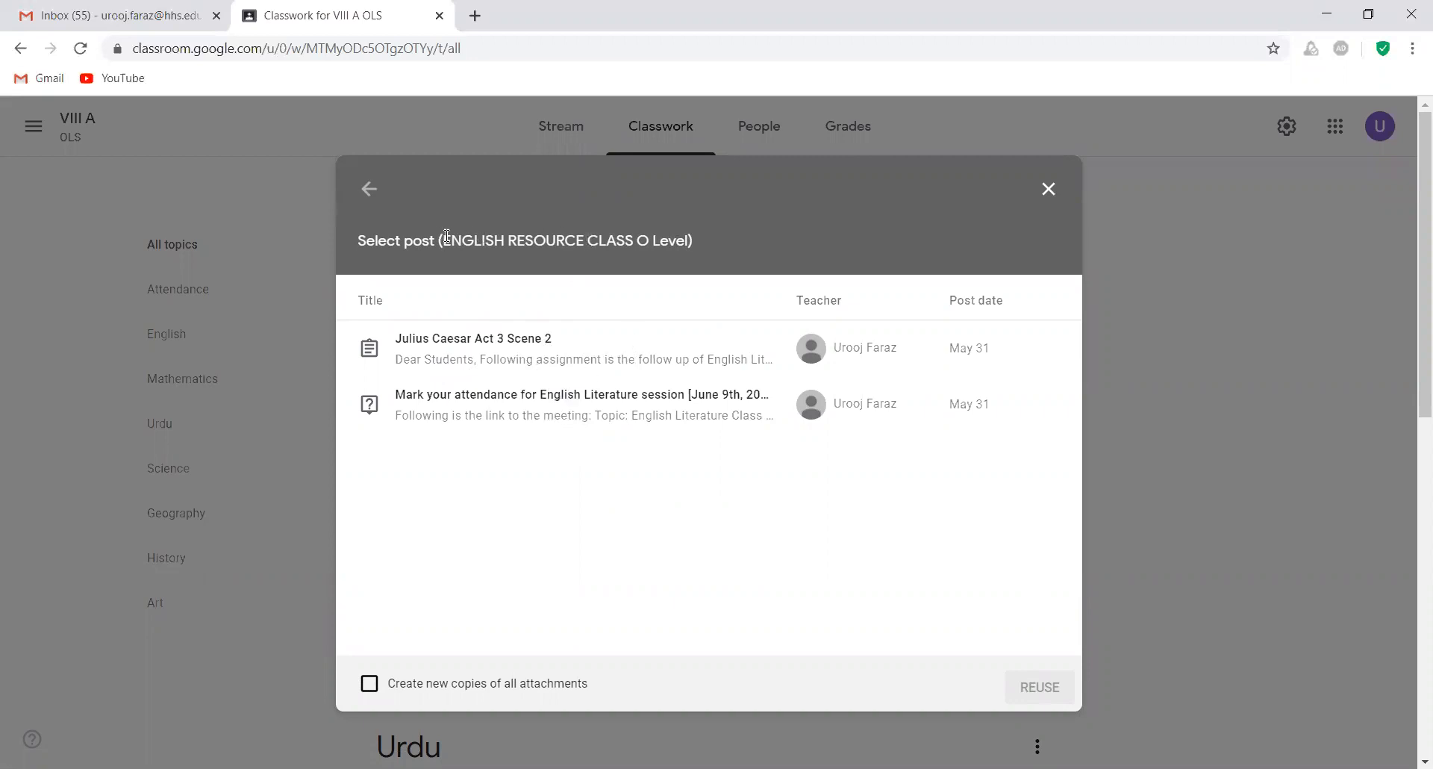
drag(450, 240, 643, 244)
click(532, 401)
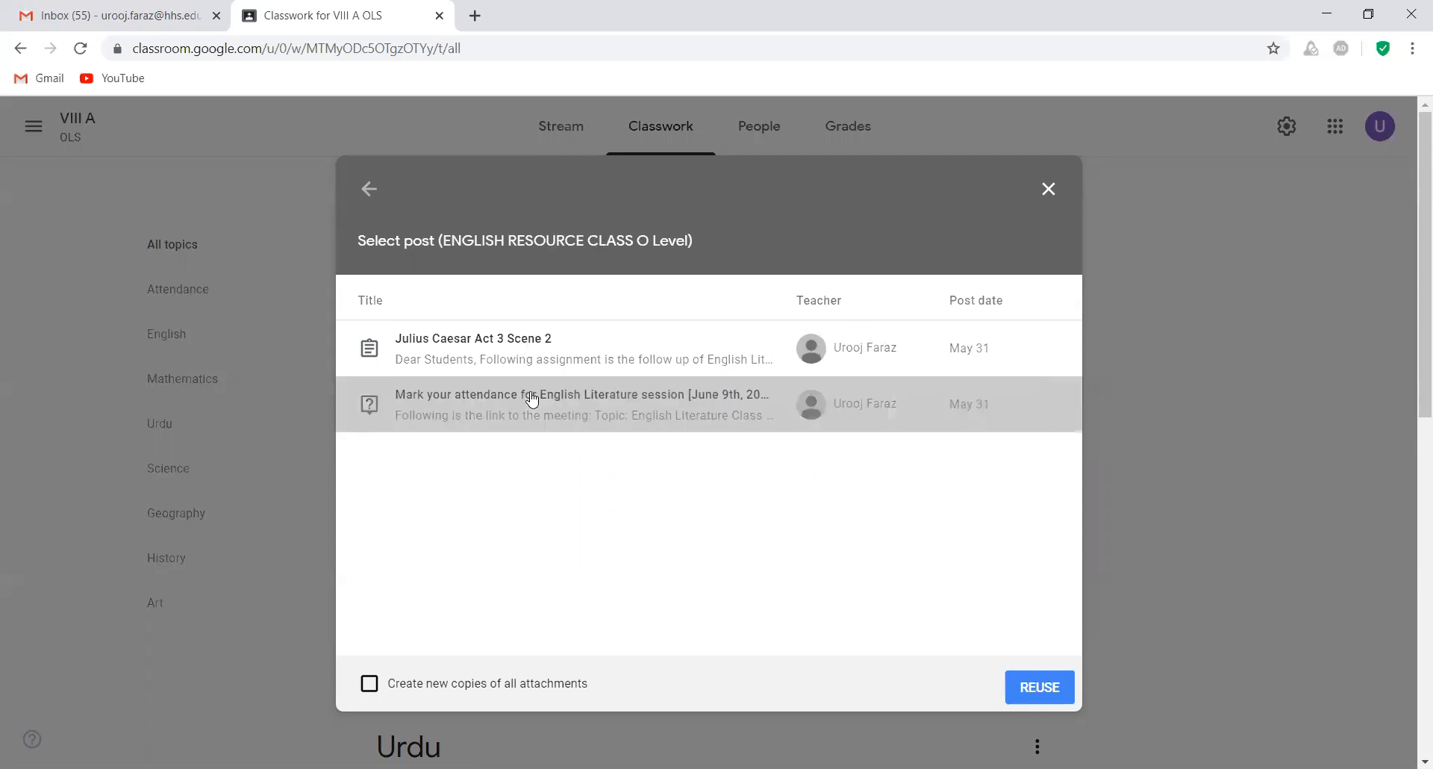
click(1060, 686)
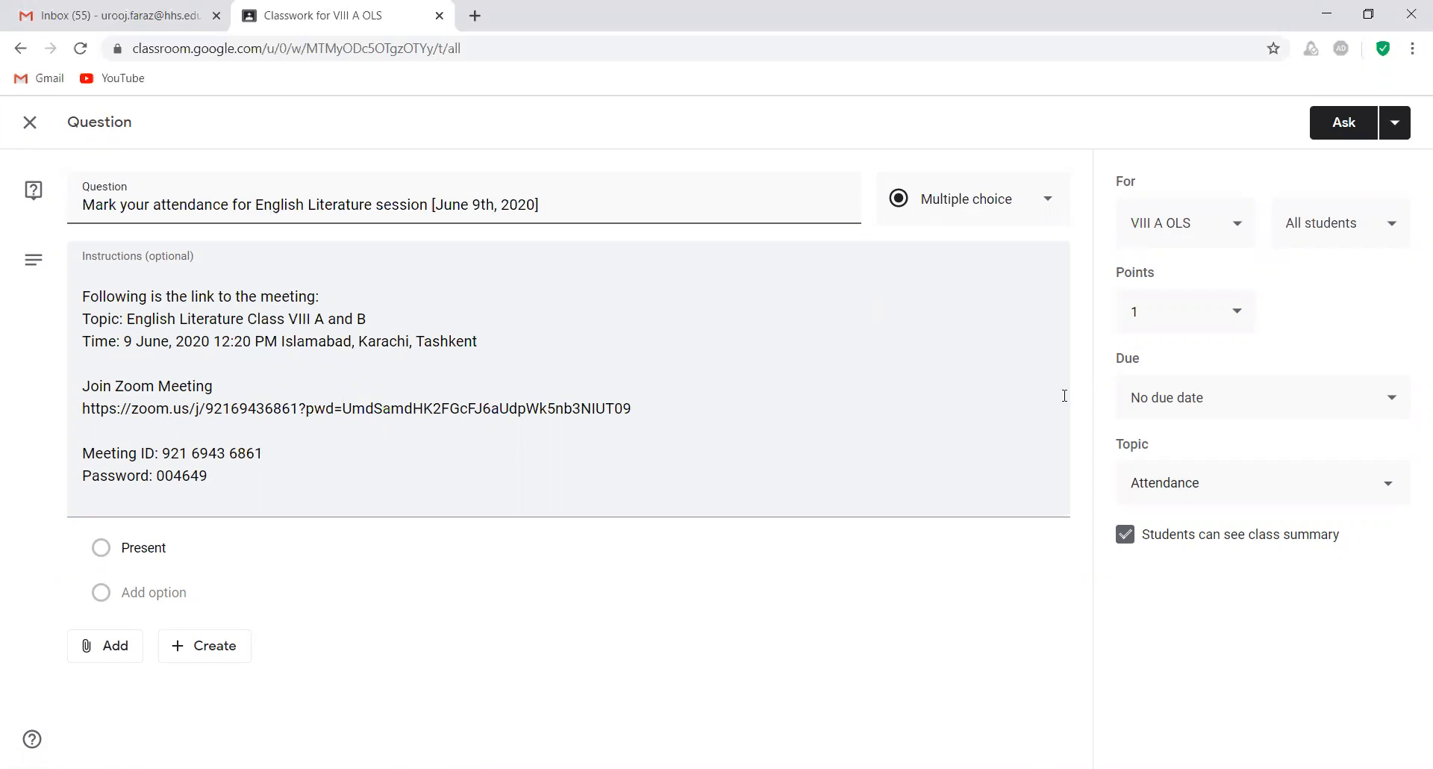
Step: Stop students from seeing the class summary and file the attendance question under the Attendance topic
click(1125, 534)
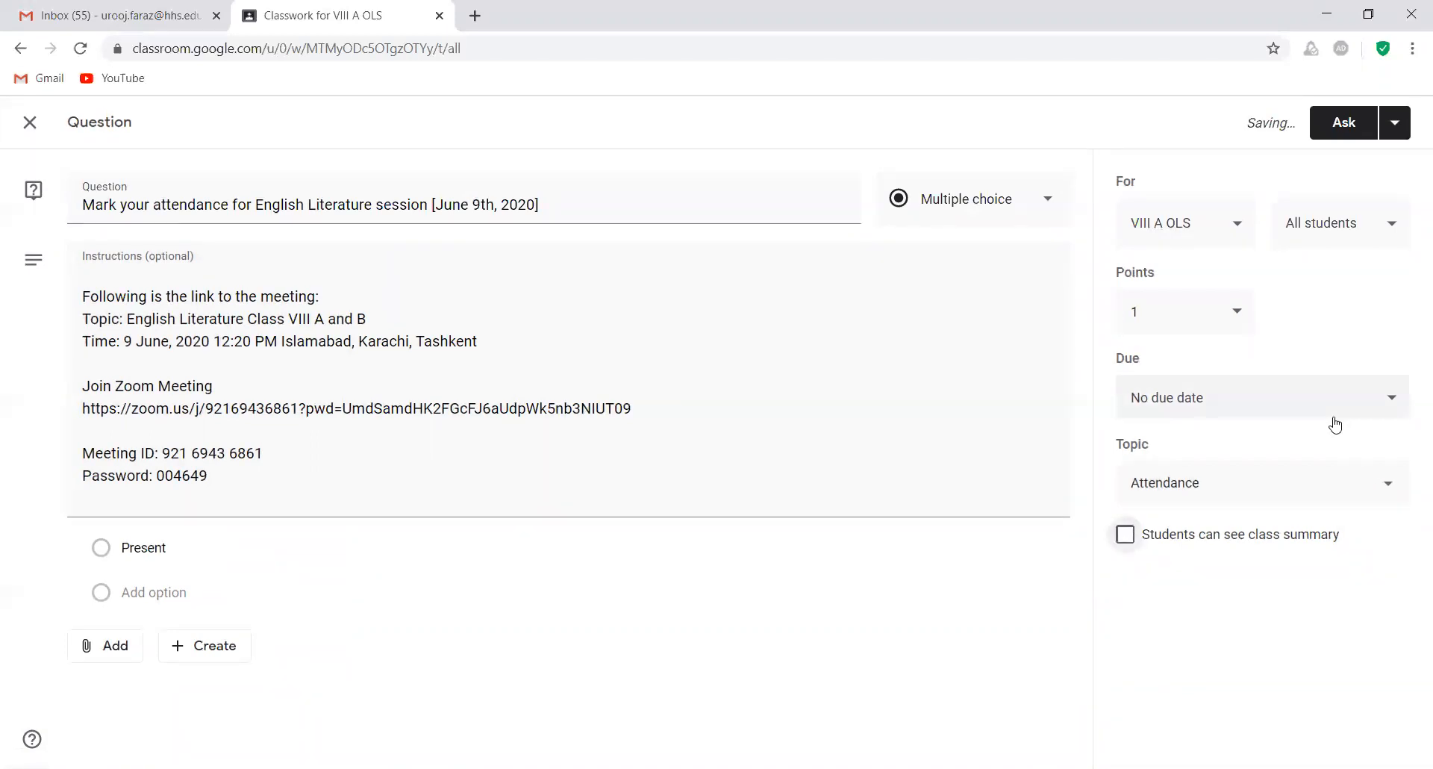
click(1390, 479)
click(1390, 482)
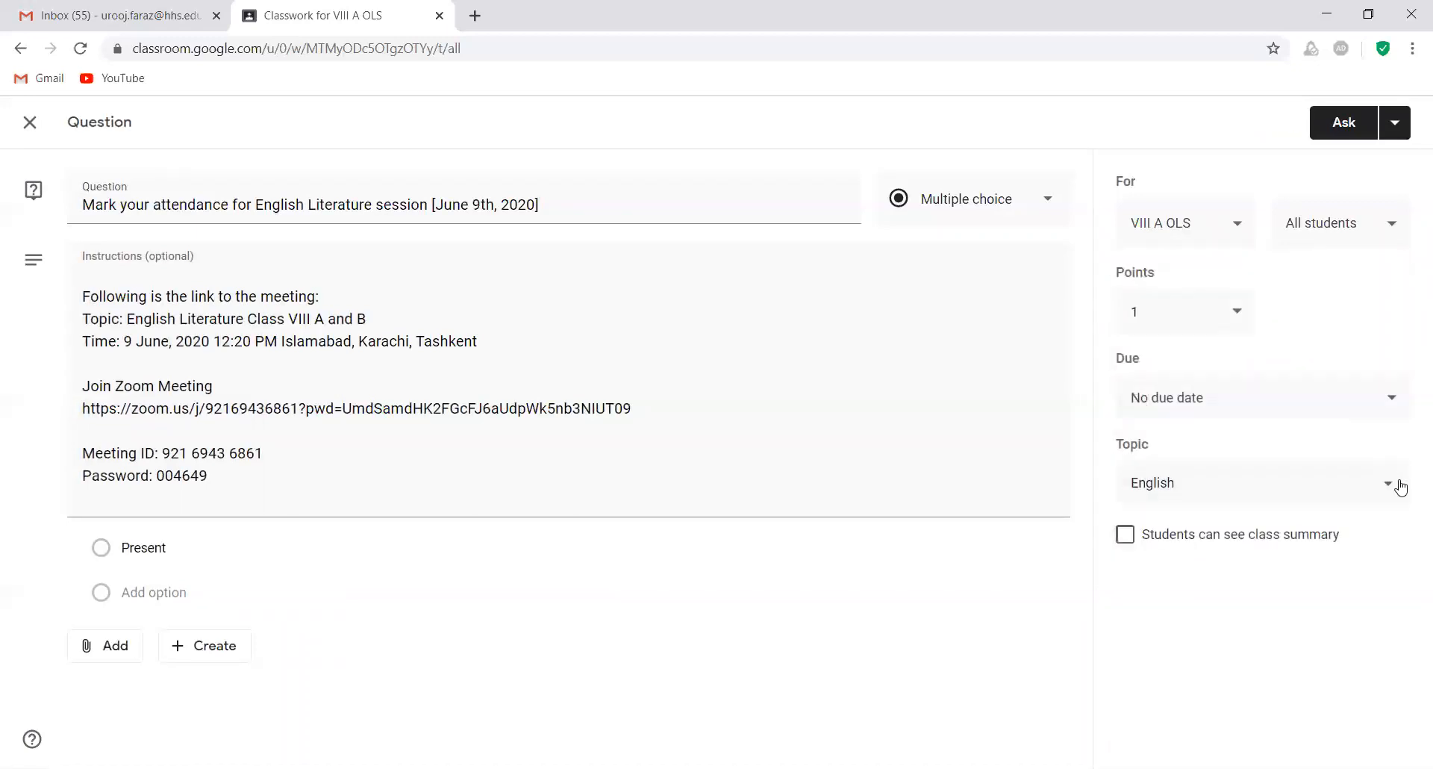
click(1379, 486)
click(1329, 446)
Step: Set the attendance question's due date to Jun 9, 2020 at 12:50 PM and keep the class summary visible to students
click(1253, 404)
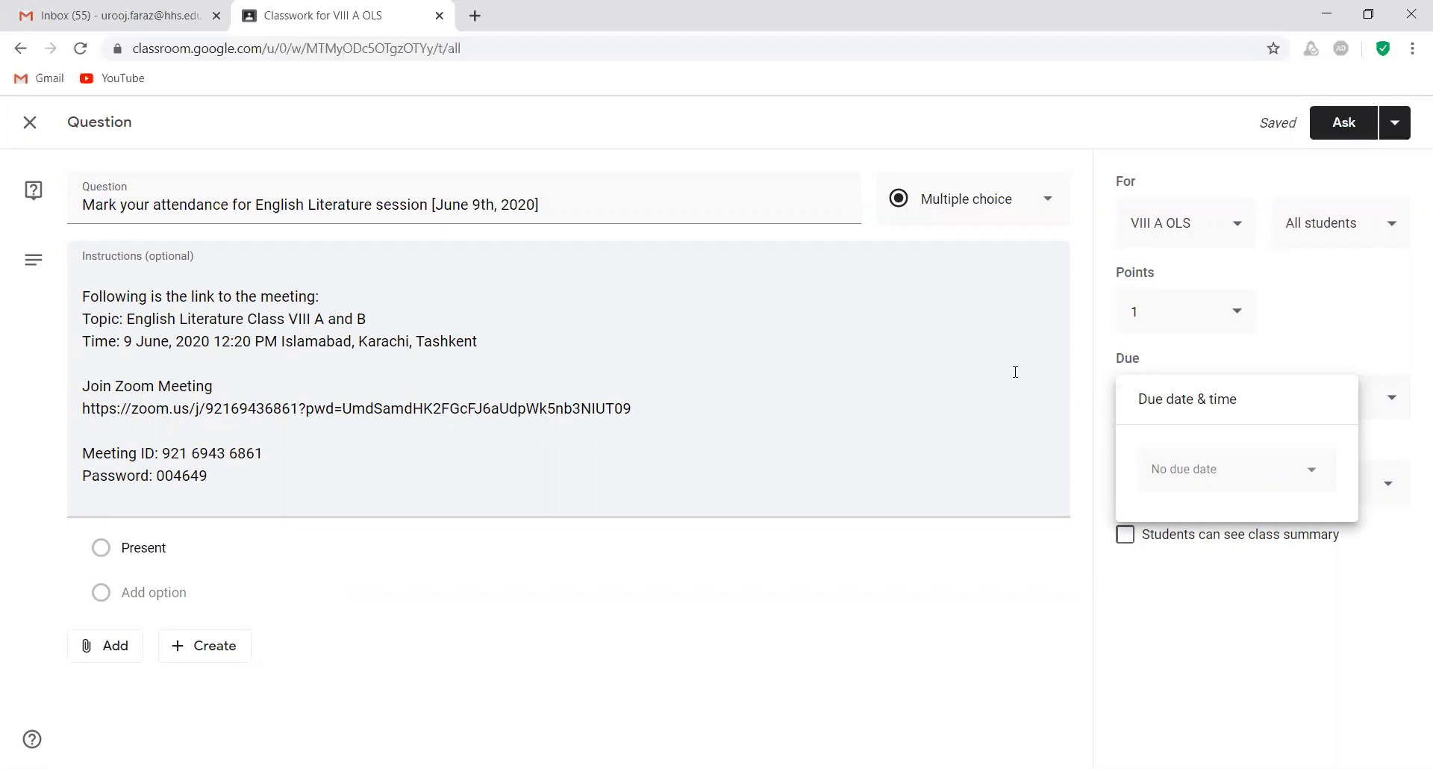
click(1177, 467)
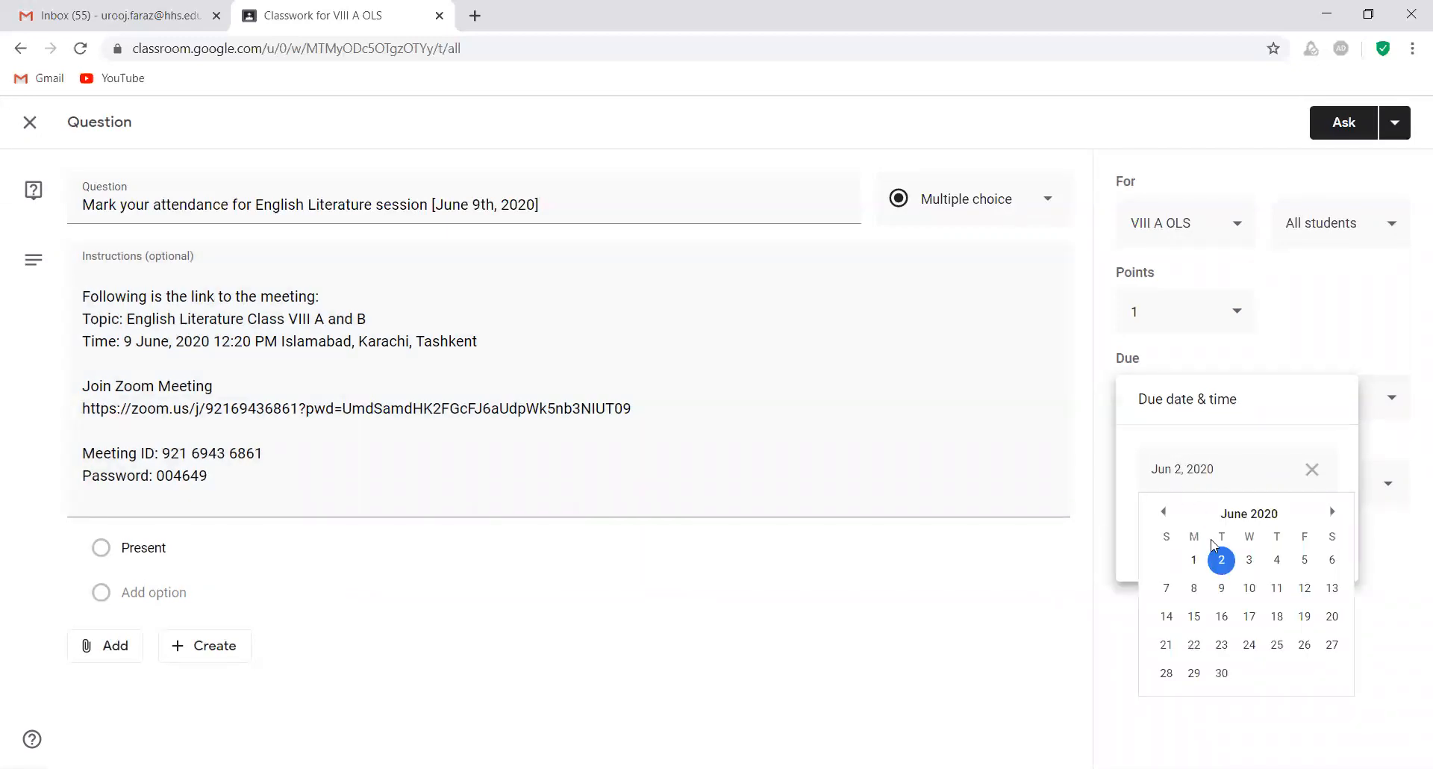
click(1221, 588)
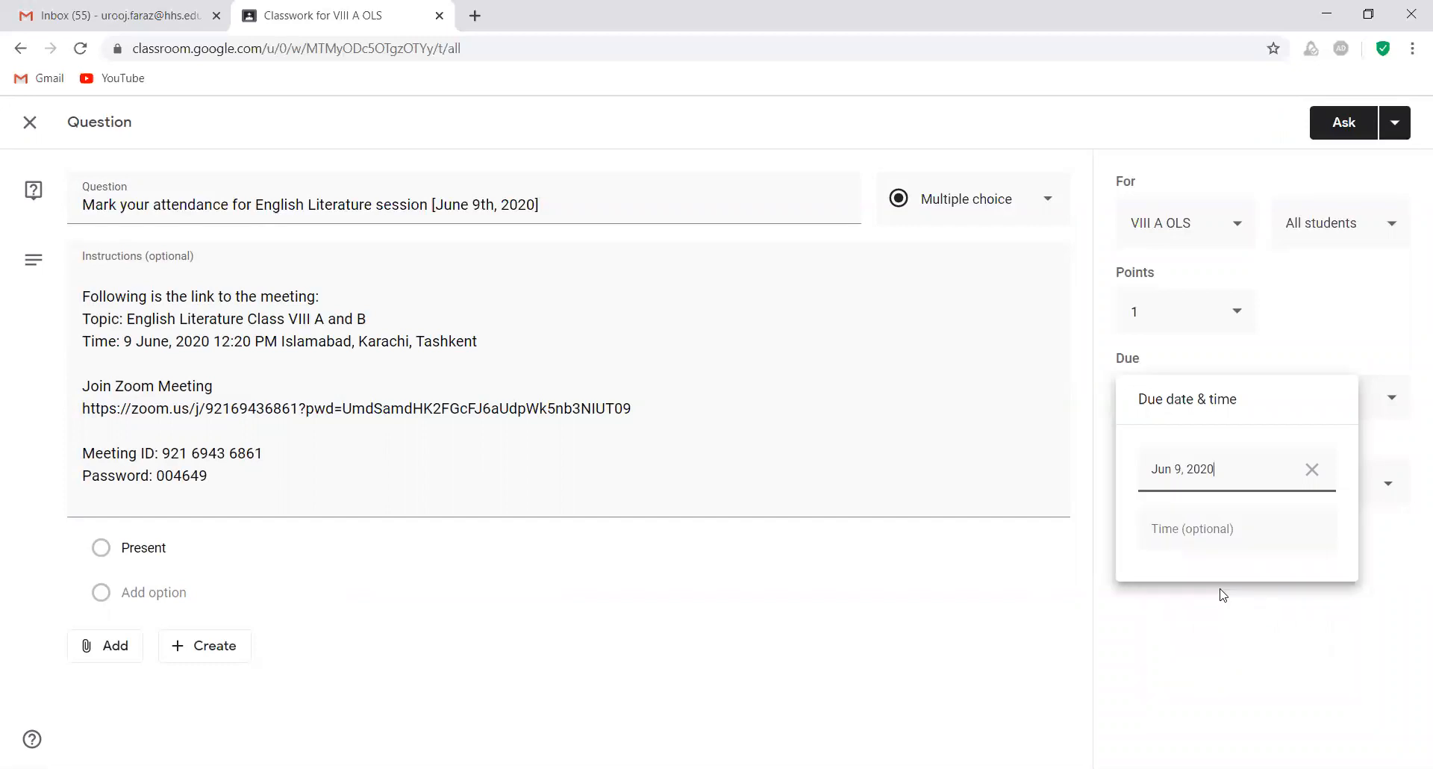
click(1209, 537)
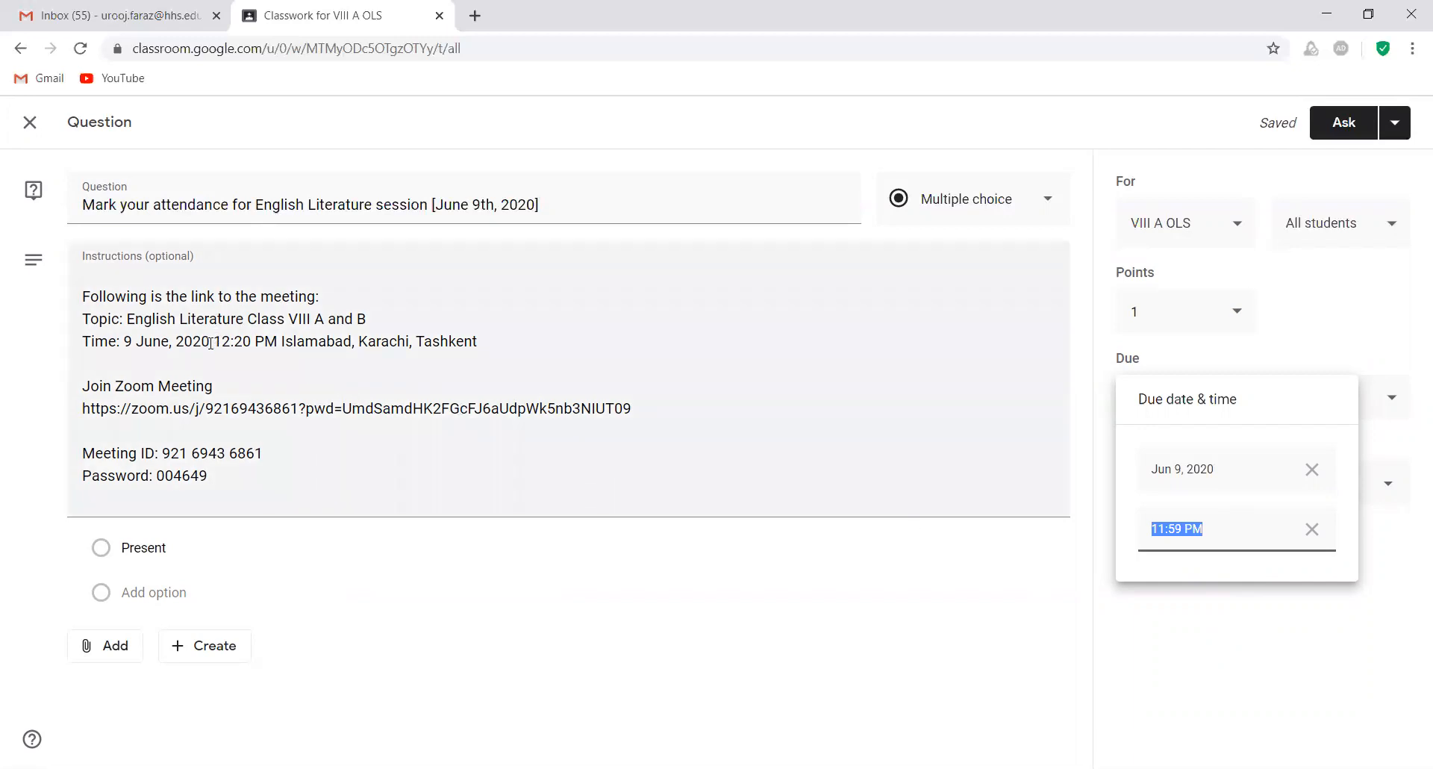
drag(215, 341, 274, 338)
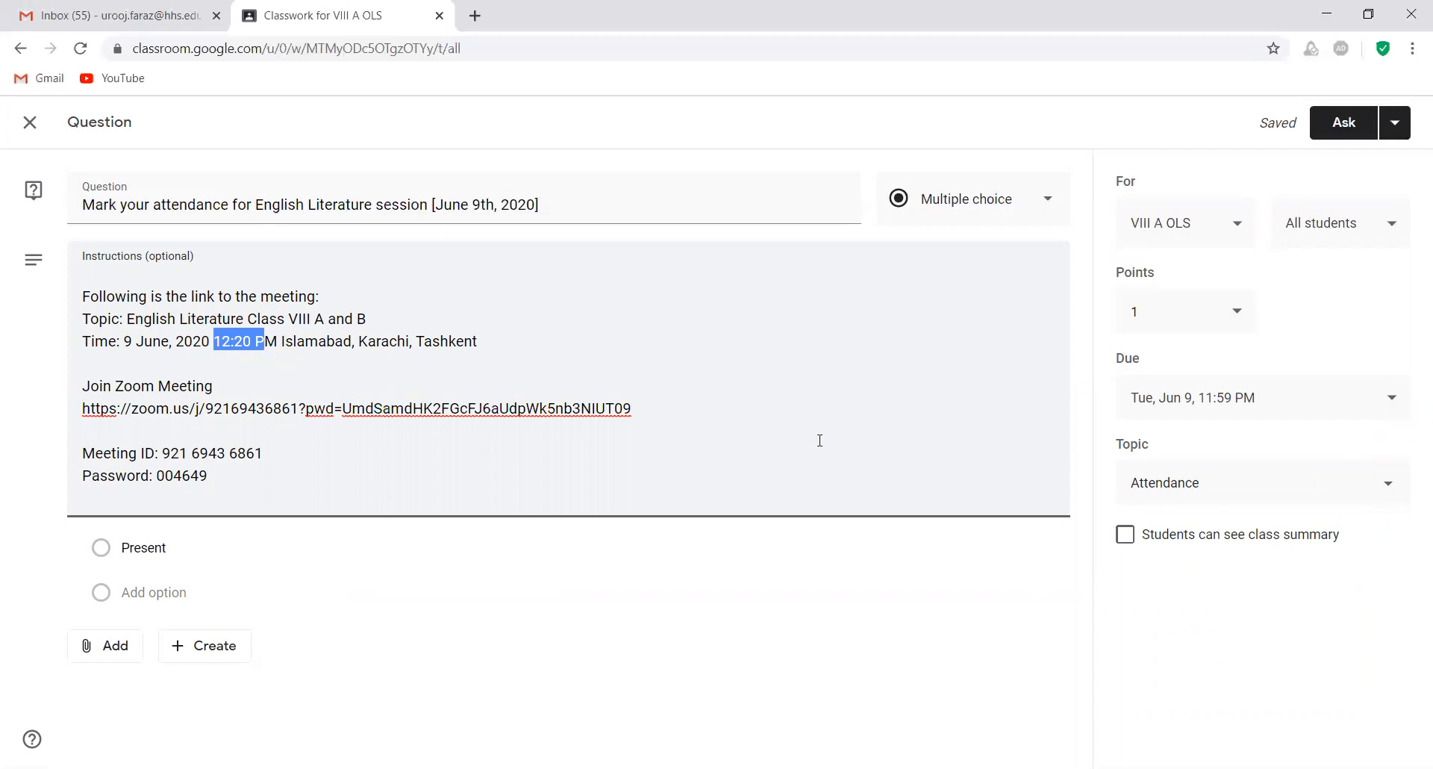
click(1263, 405)
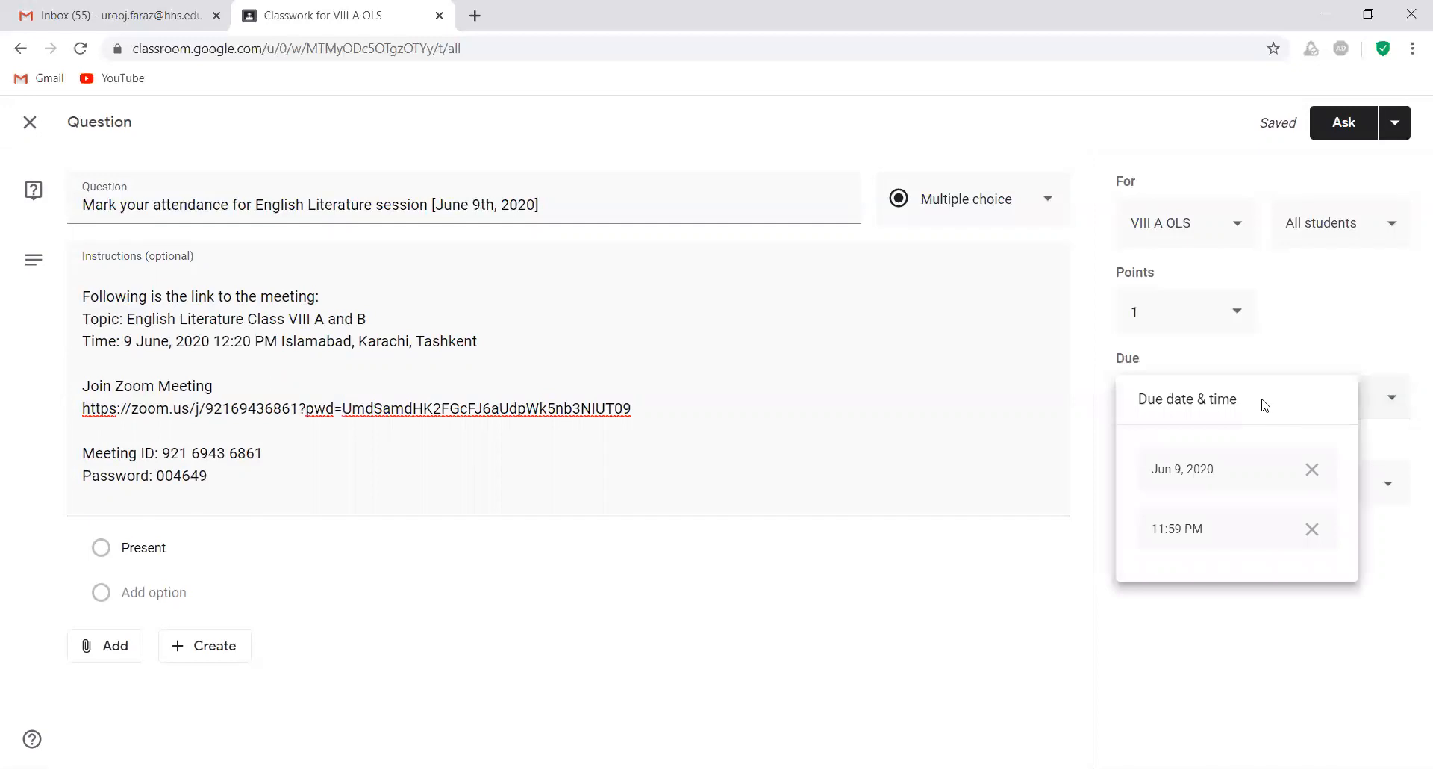
click(1203, 529)
text(12)
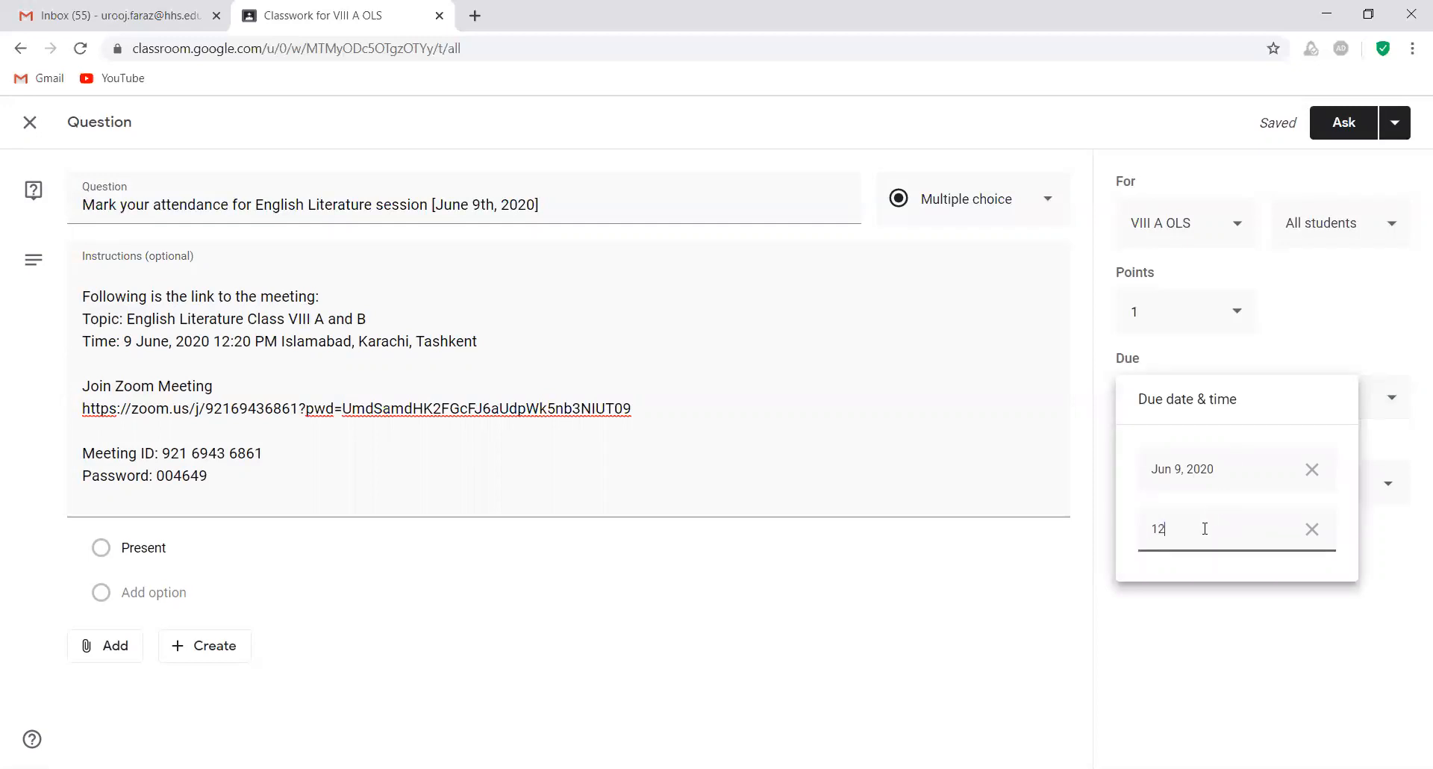
text(:50pm)
click(1395, 537)
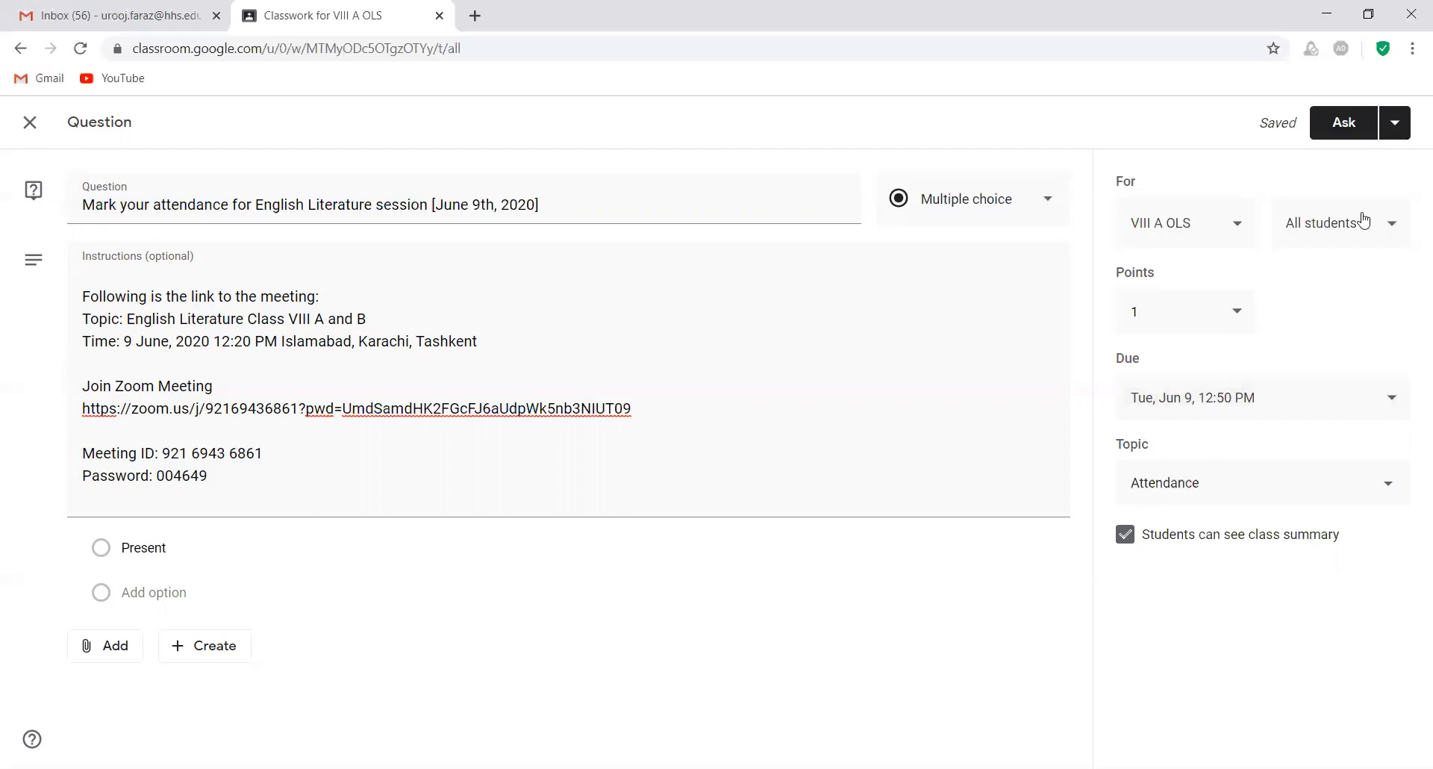
Step: Schedule the attendance question for Jun 9, 2020 at 12:15 PM
click(1393, 124)
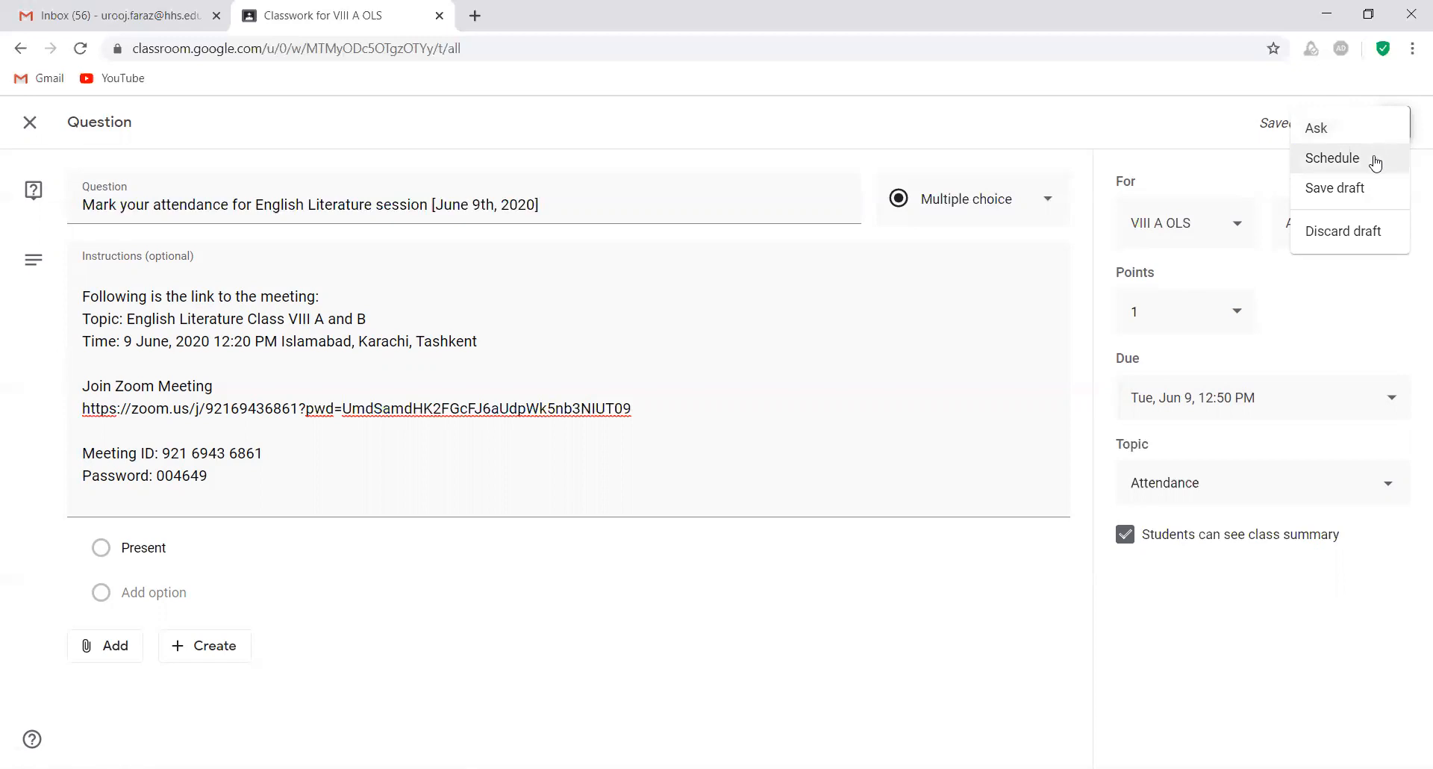
click(1375, 162)
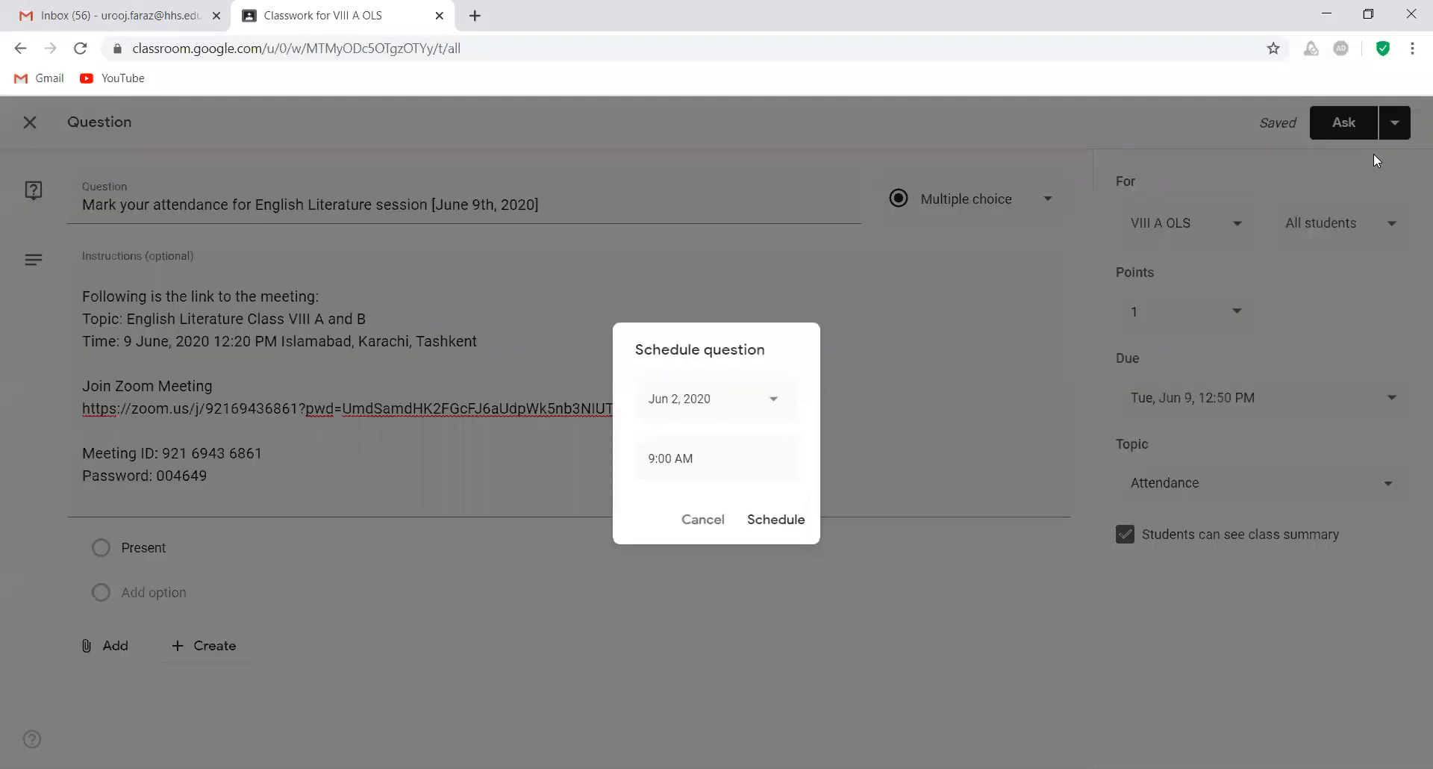
click(769, 401)
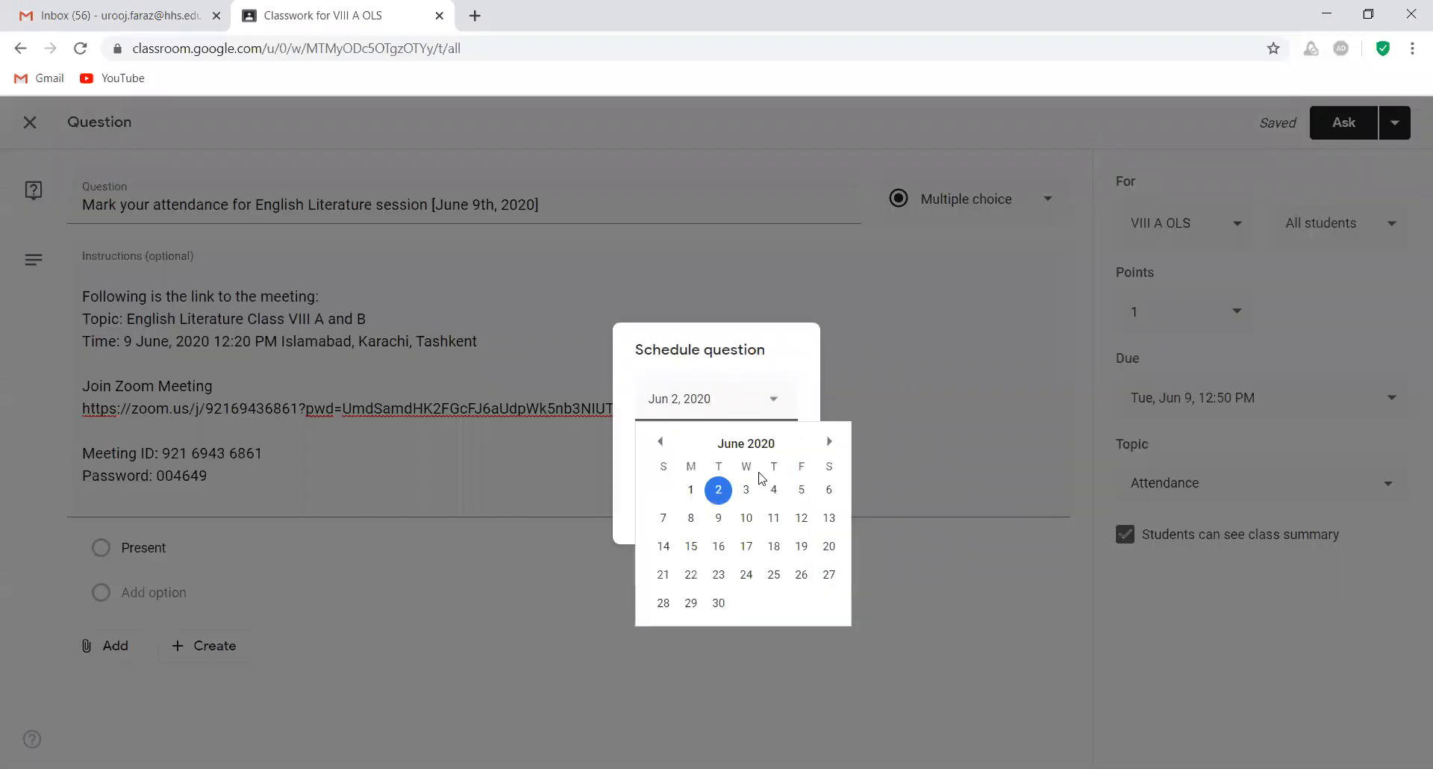
click(718, 515)
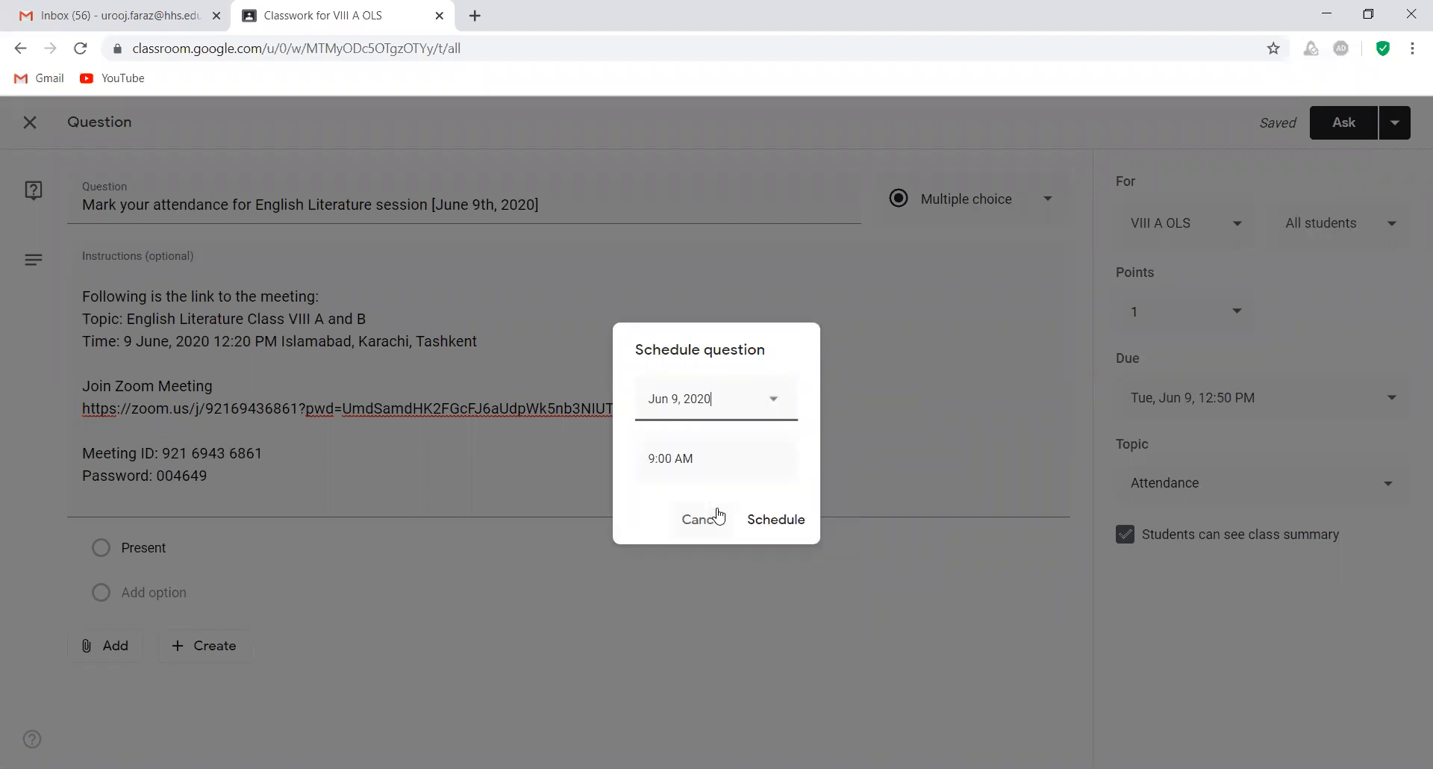
click(712, 460)
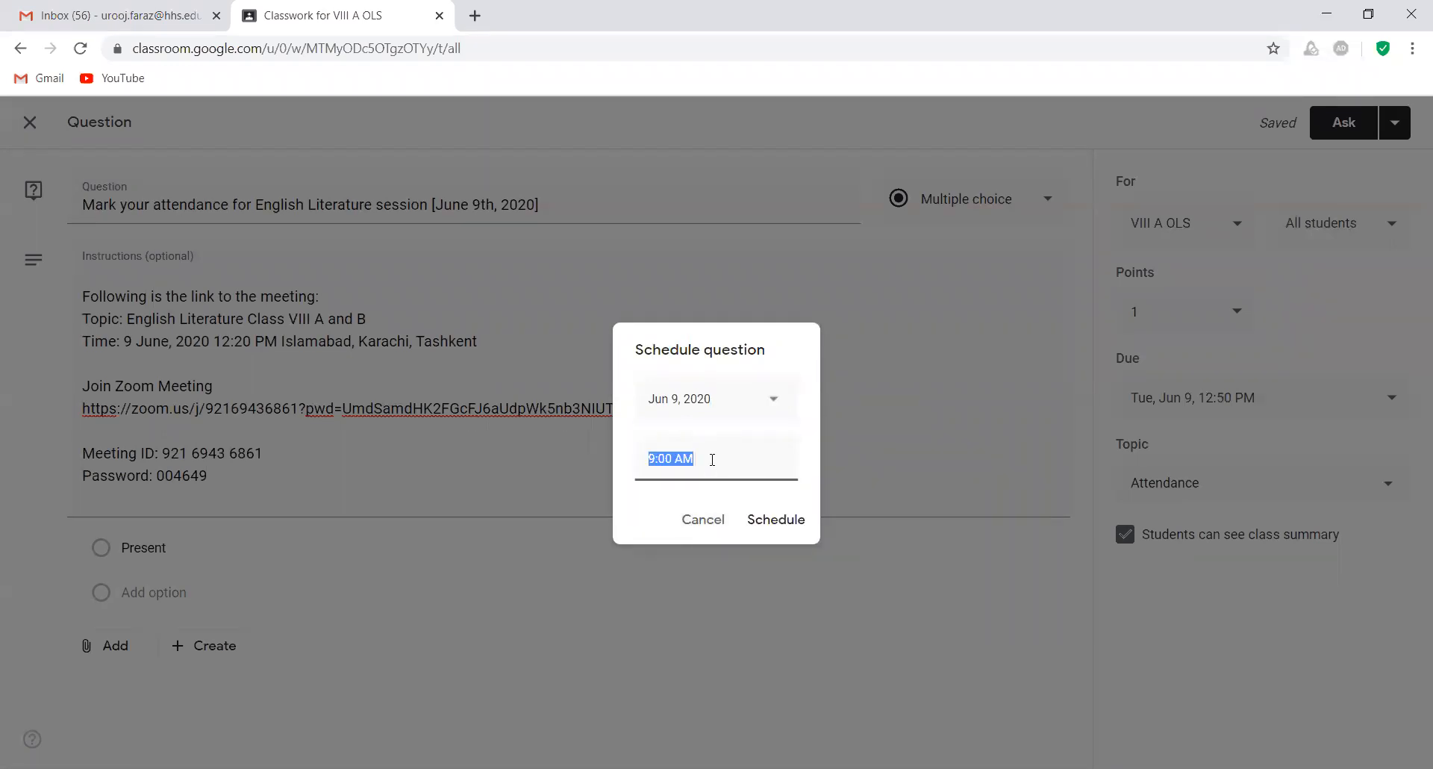
text(12:15pm)
click(758, 519)
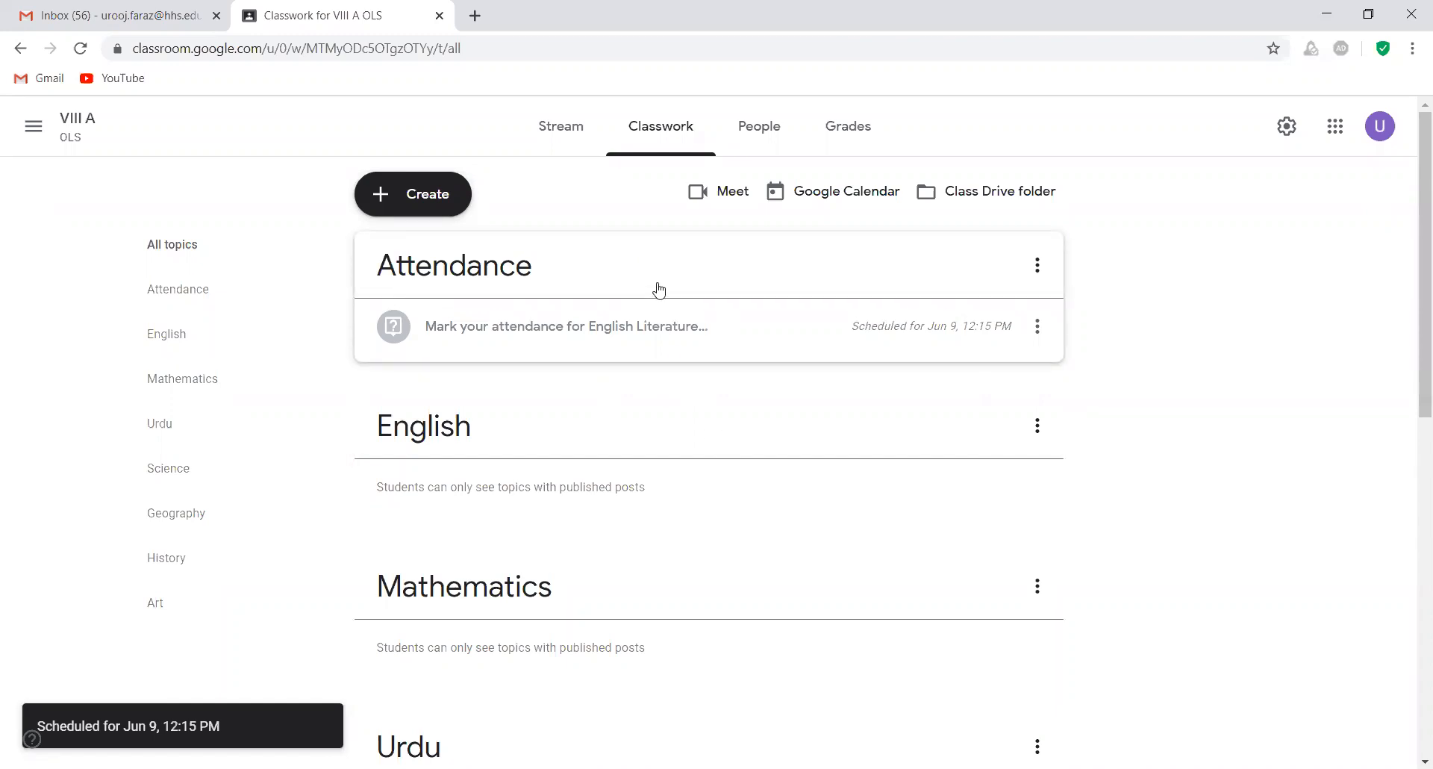
click(448, 203)
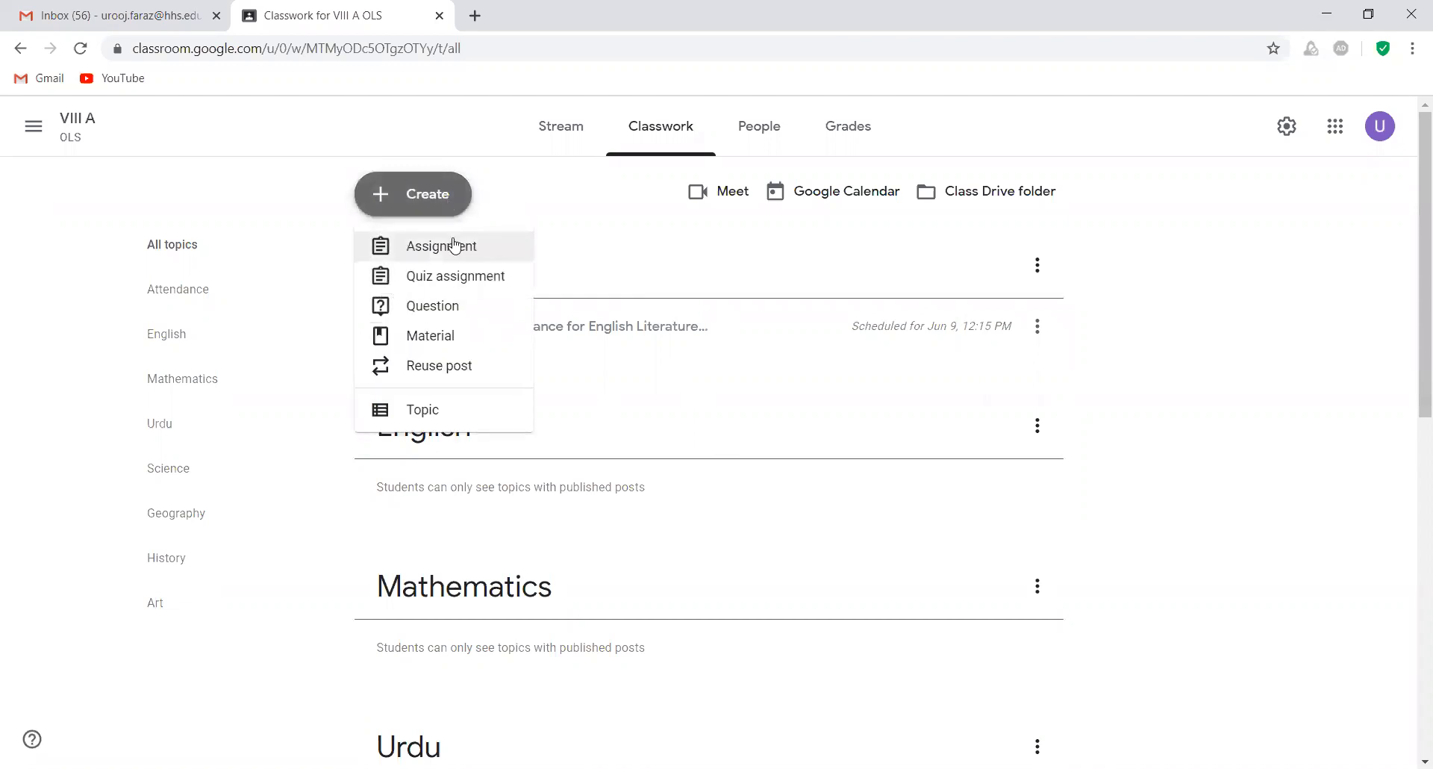
click(453, 252)
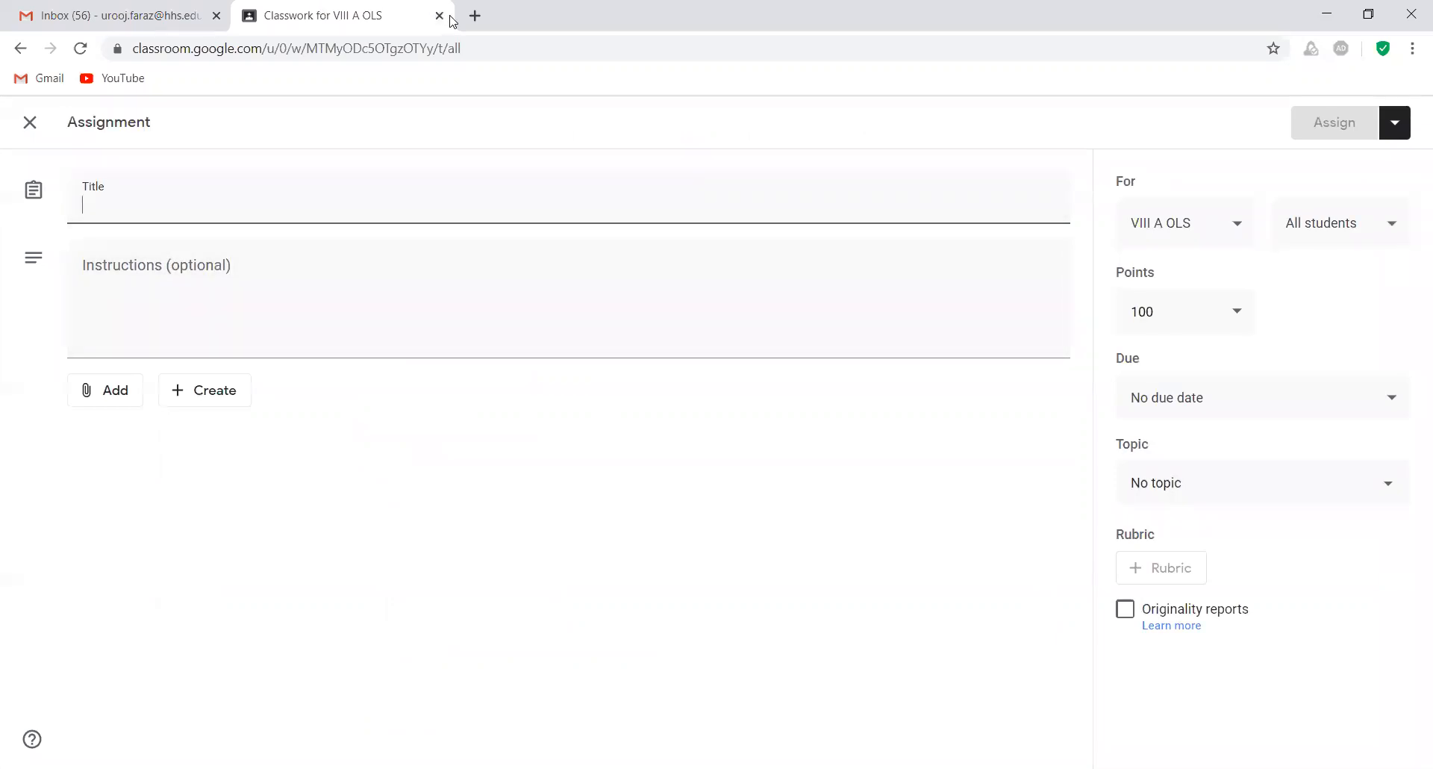
click(38, 122)
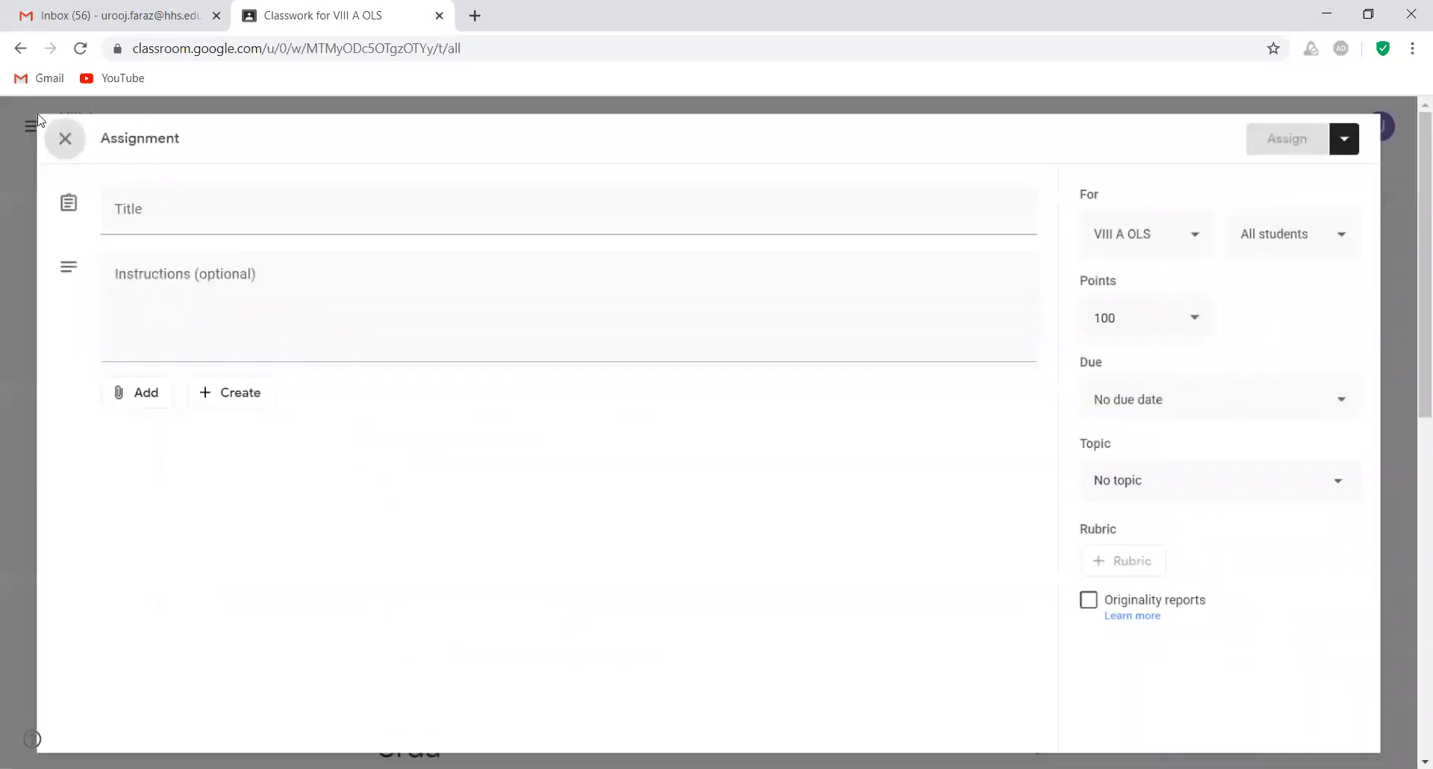
Step: Reuse the Julius Caesar Act 3 Scene 2 assignment from the English resource class in the VIII A classwork
click(417, 201)
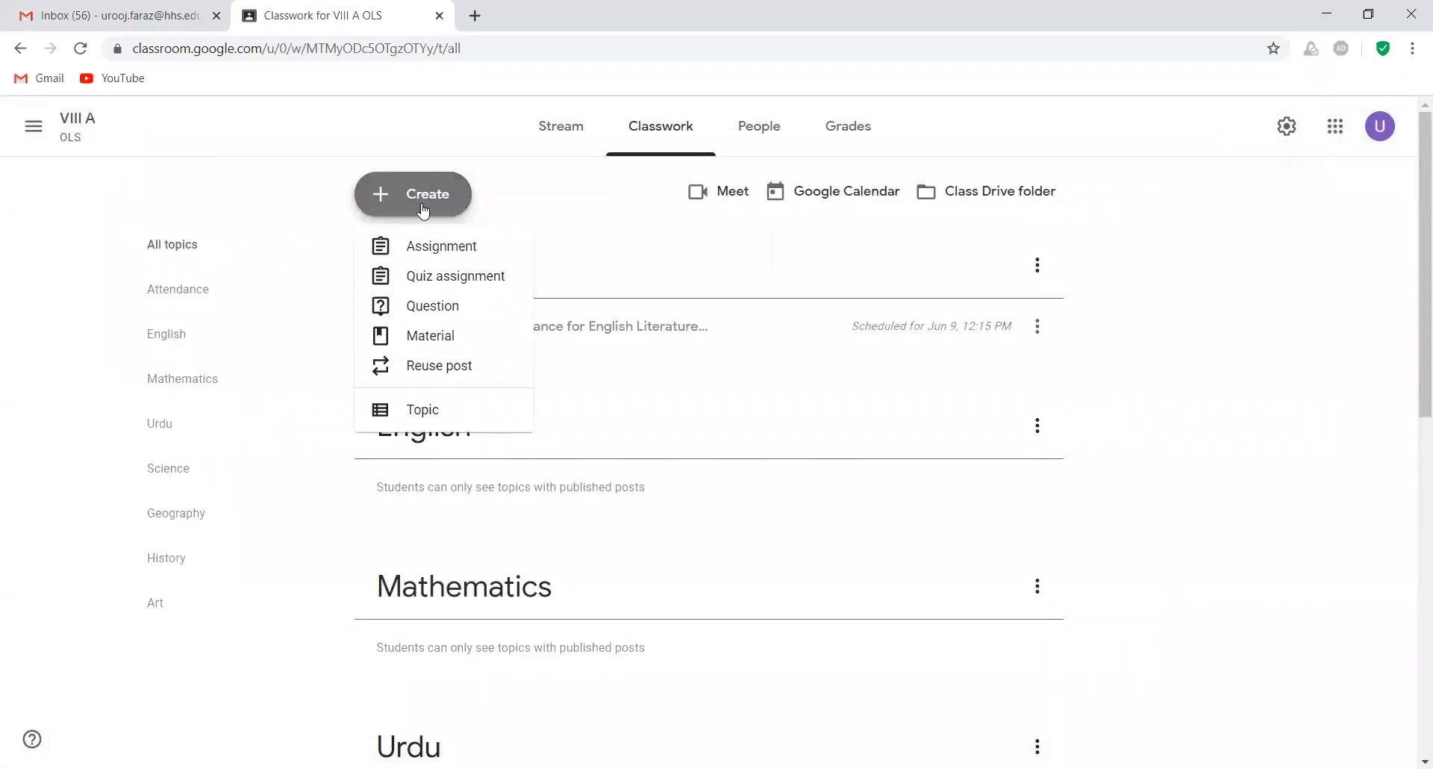
click(441, 366)
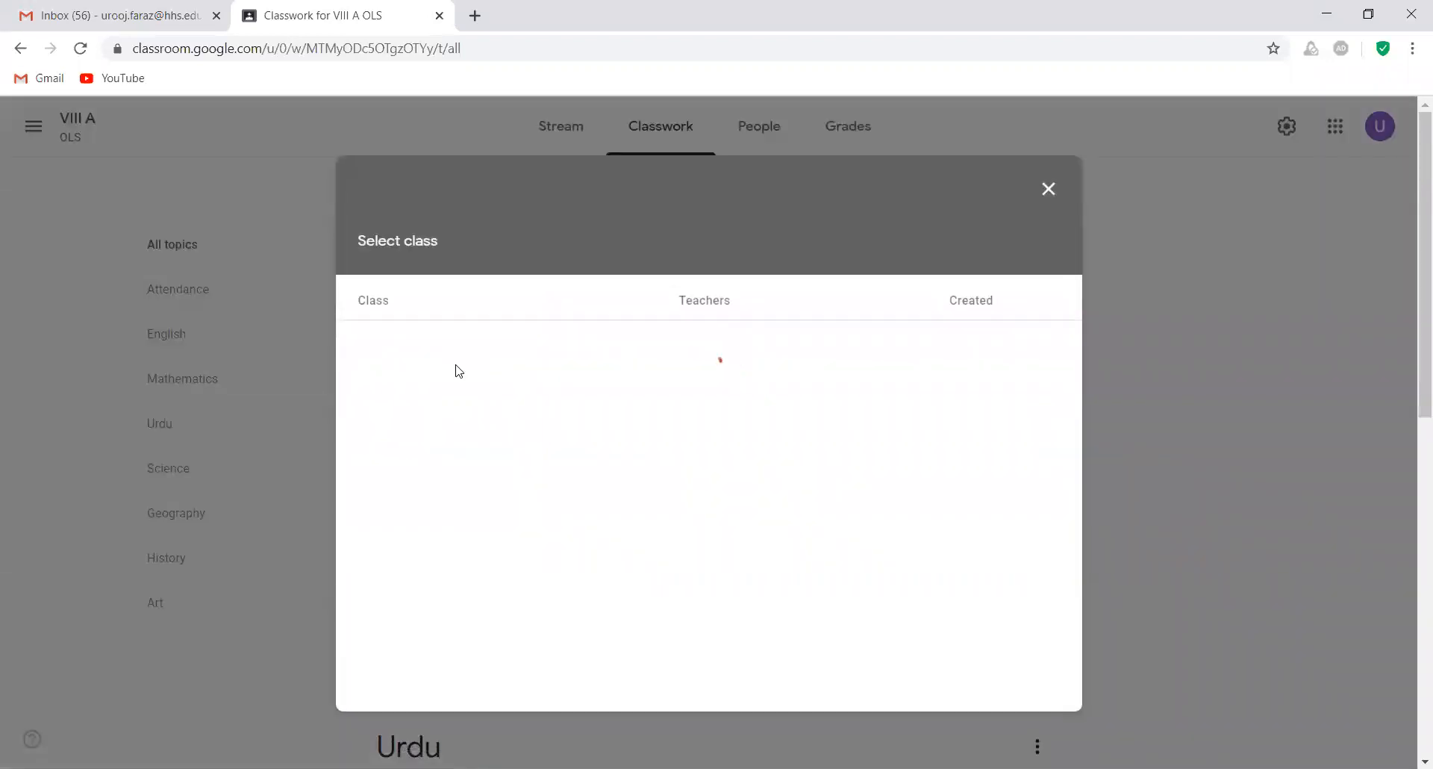
click(458, 371)
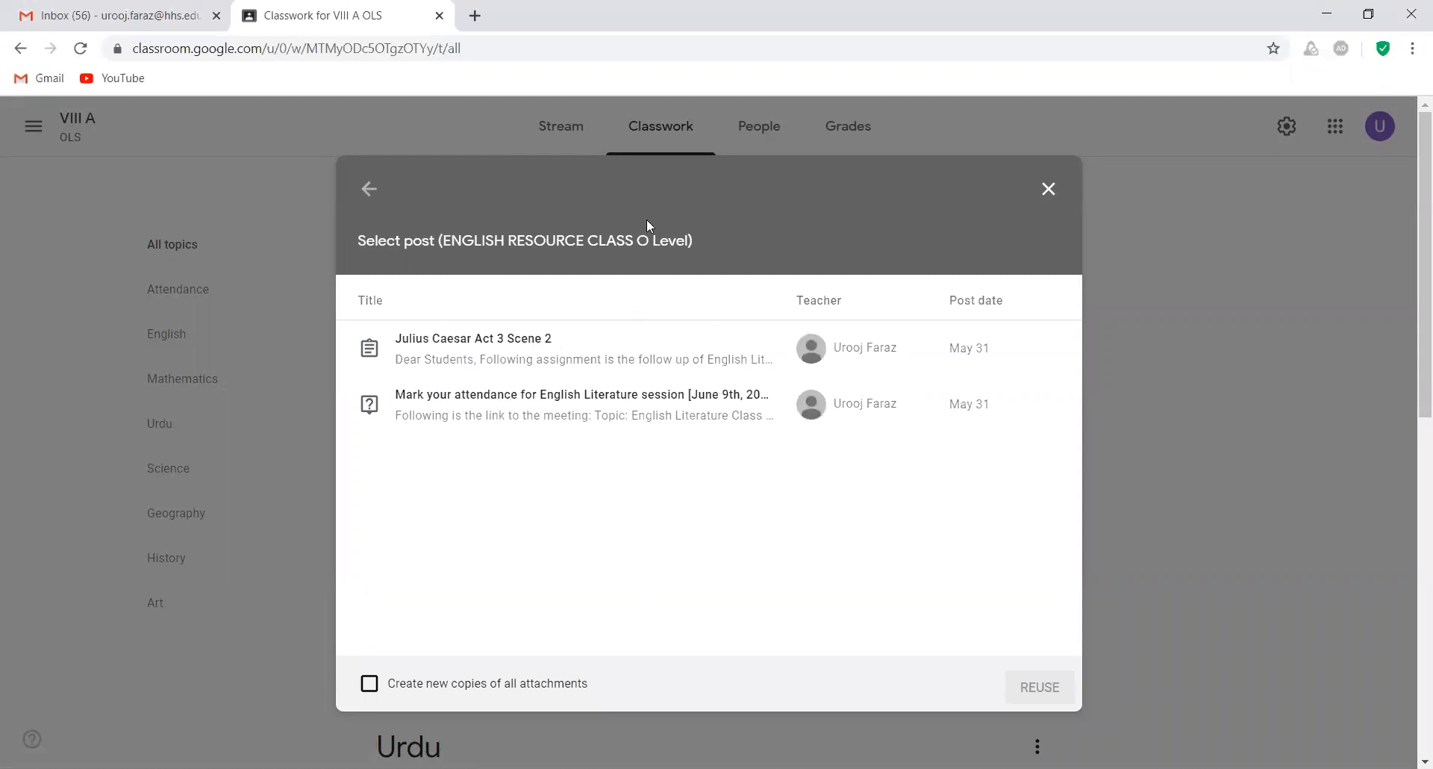
click(556, 350)
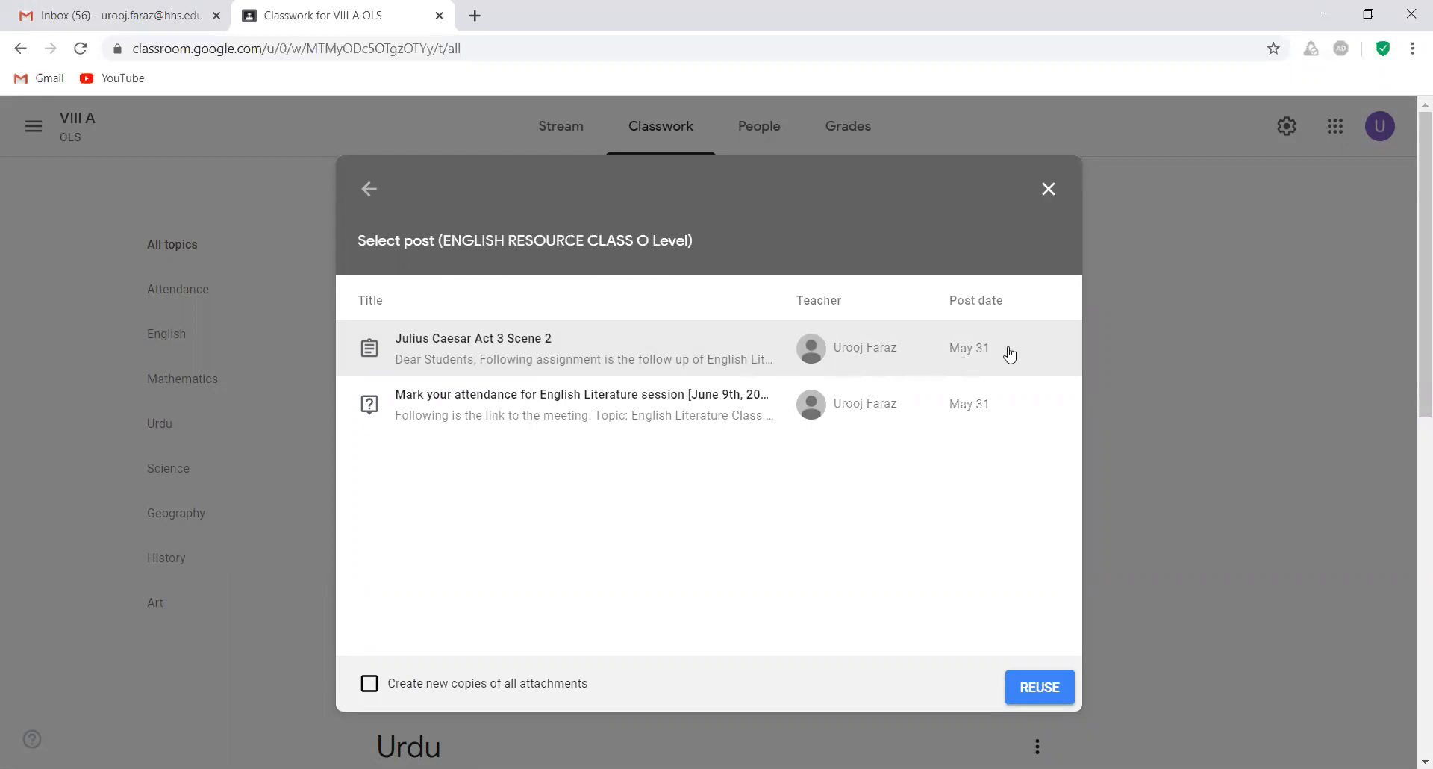
click(1041, 665)
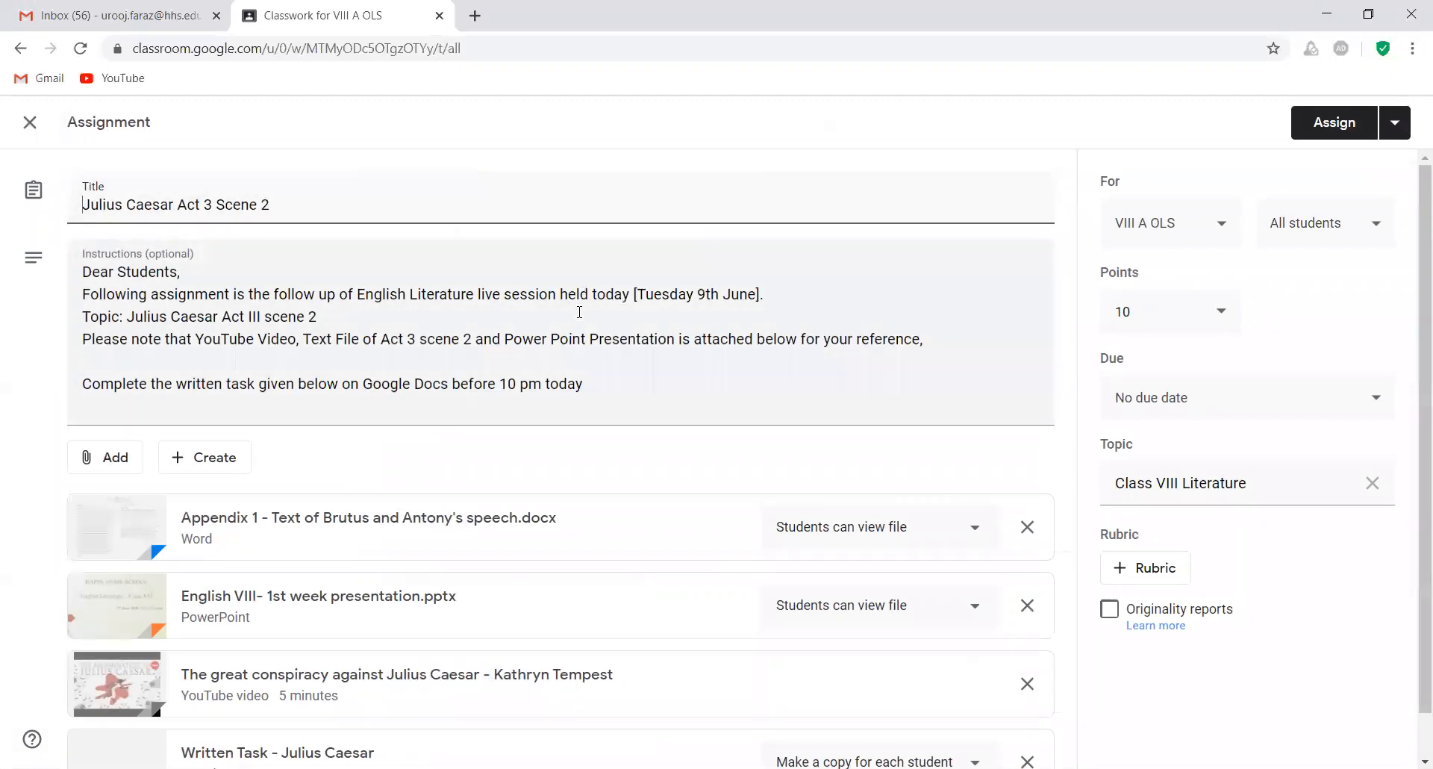
Step: Set the Written Task - Julius Caesar document to make a copy for each student
scroll(576, 320, down, 1)
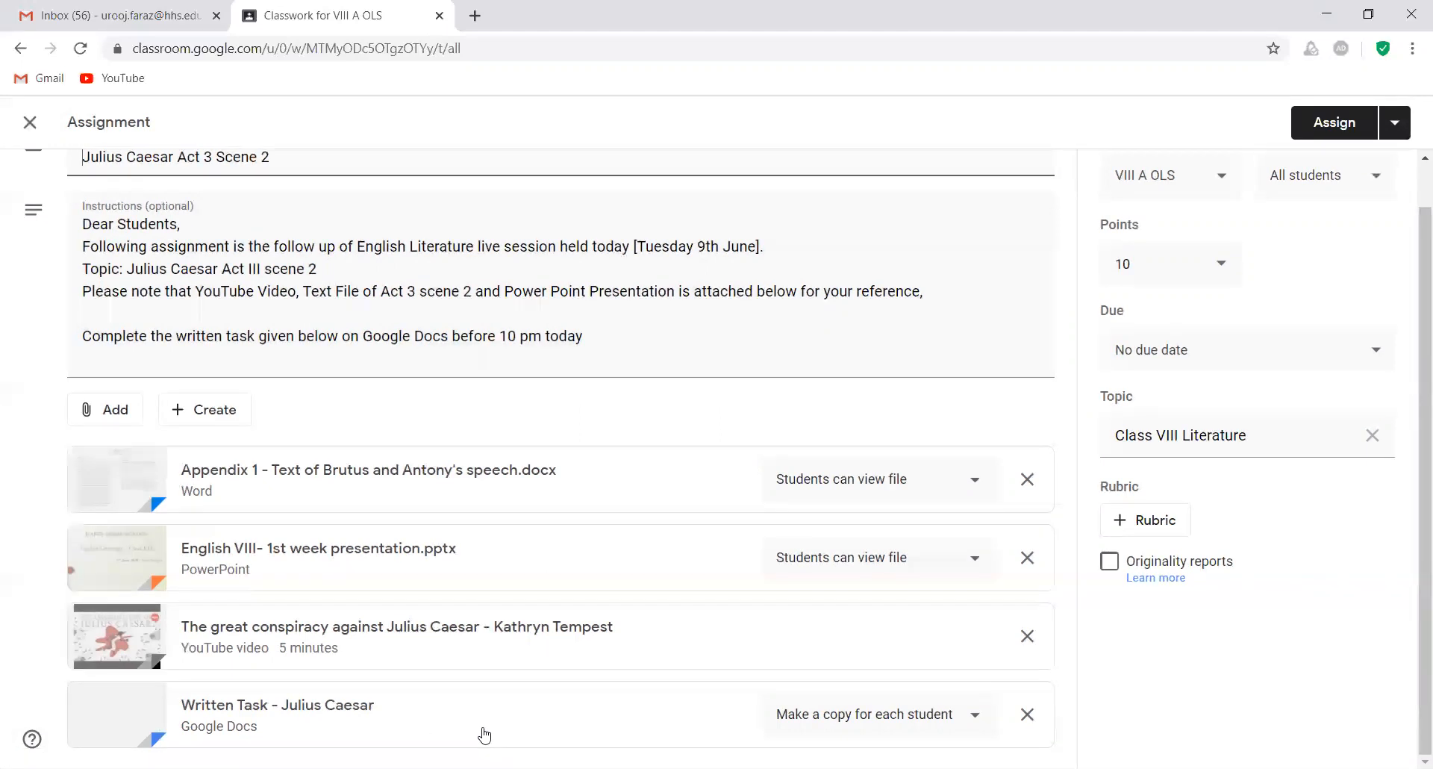
click(879, 714)
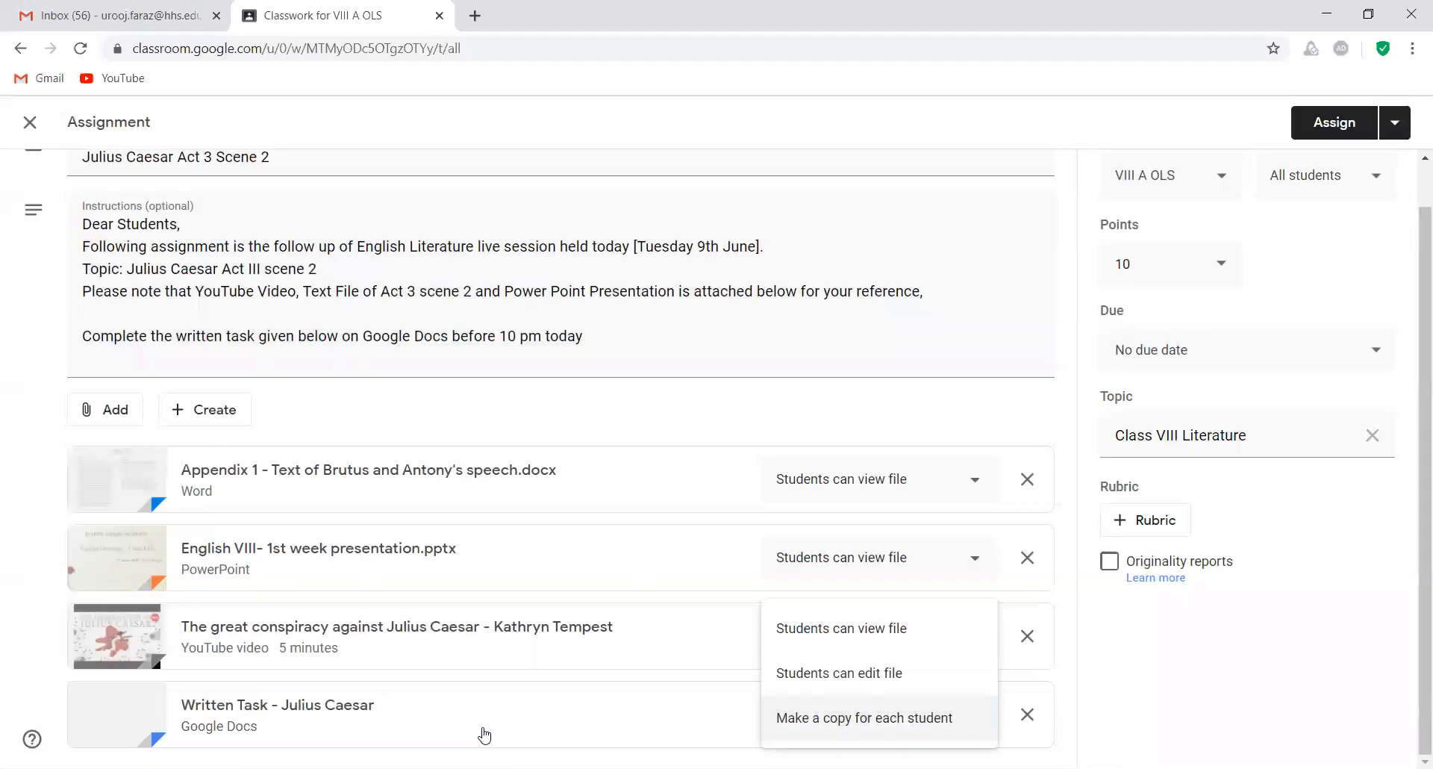
click(864, 717)
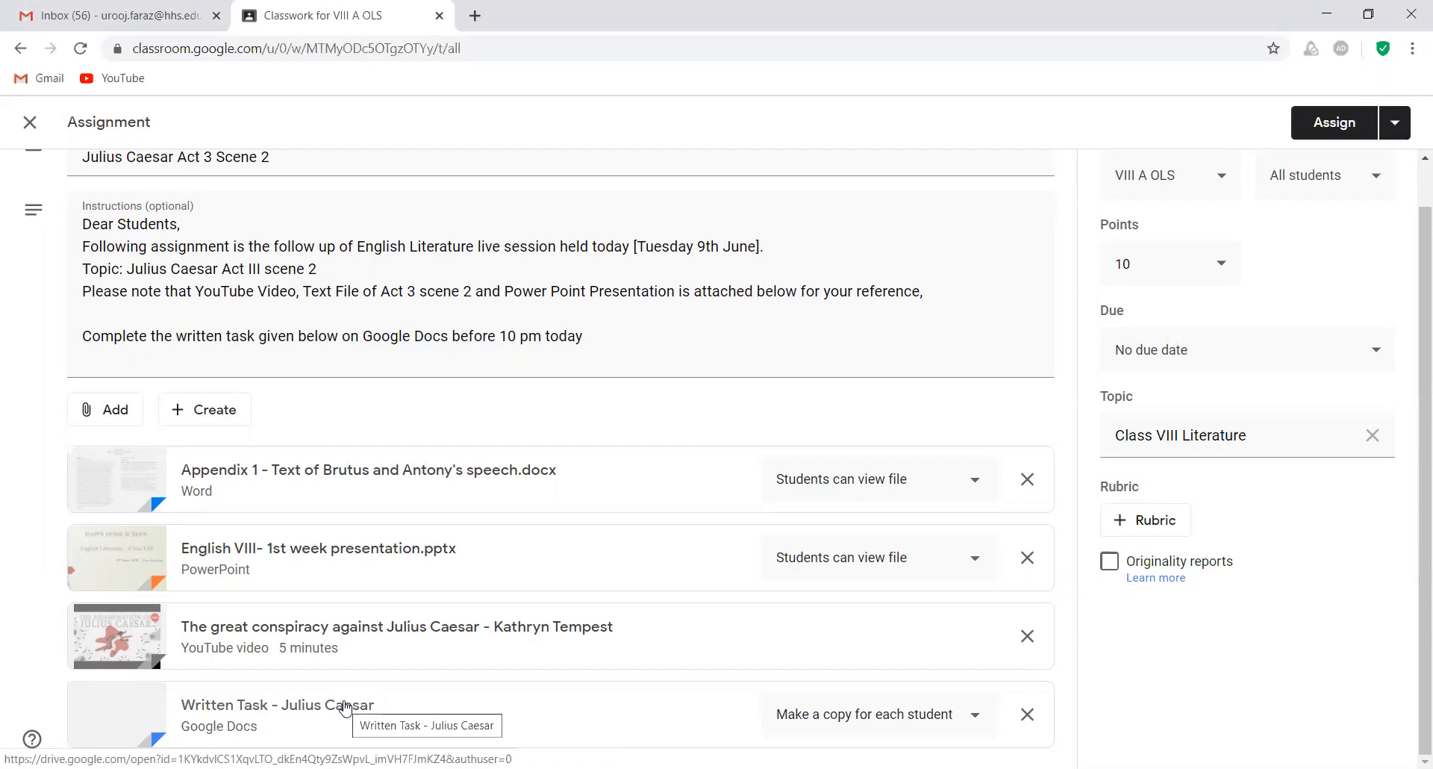
Step: Add "DO NOT SAVE THE GOOGLE DOCS FILE, IT WILL BE SAVED AUTOMATICALLY." to the end of the assignment instructions, separated by a blank line
click(612, 334)
key(Return)
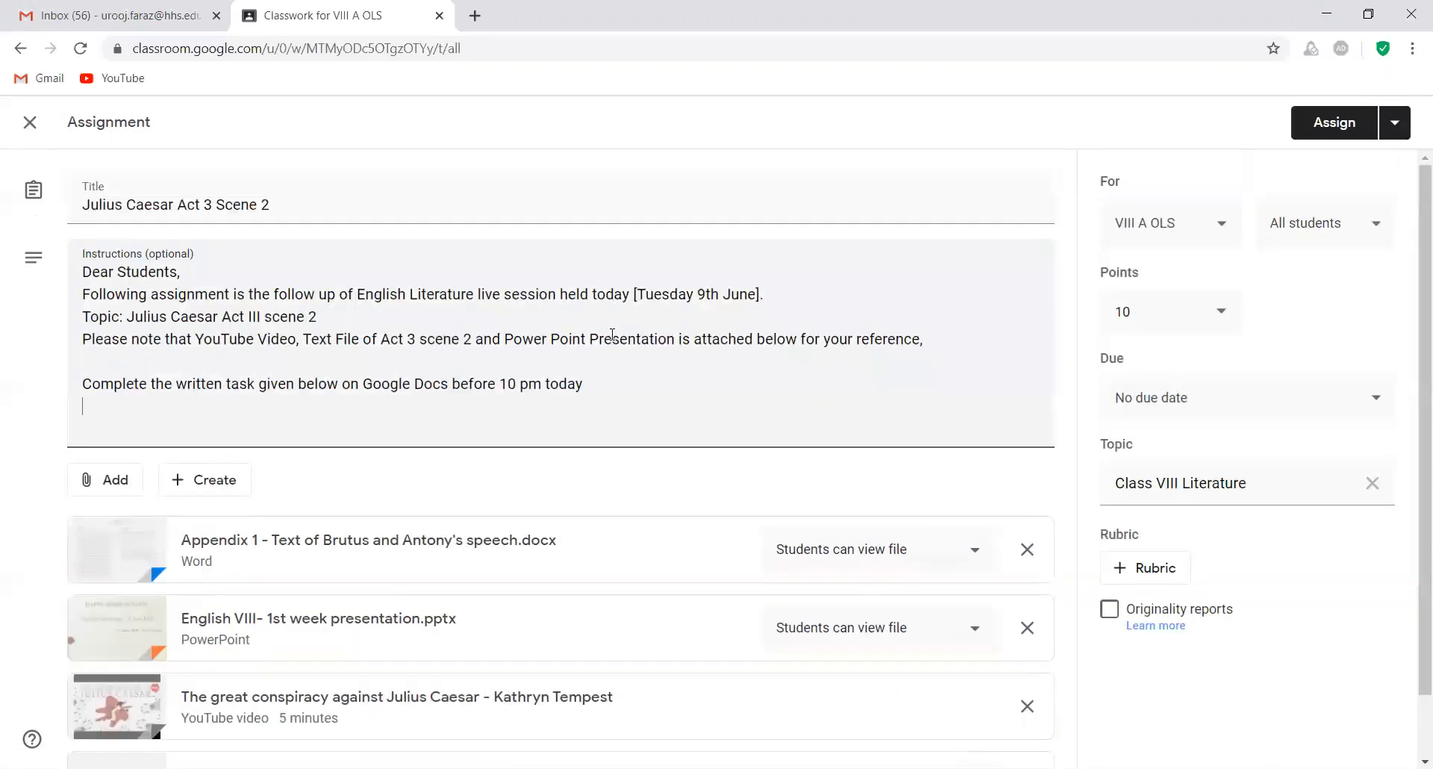
text(DONOT SAVE)
key(BackSpace)
key(BackSpace)
key(BackSpace)
key(BackSpace)
key(BackSpace)
key(BackSpace)
key(BackSpace)
key(BackSpace)
key(BackSpace)
text(NOT SAVE T)
text(GOOGLE DOCS FILE>)
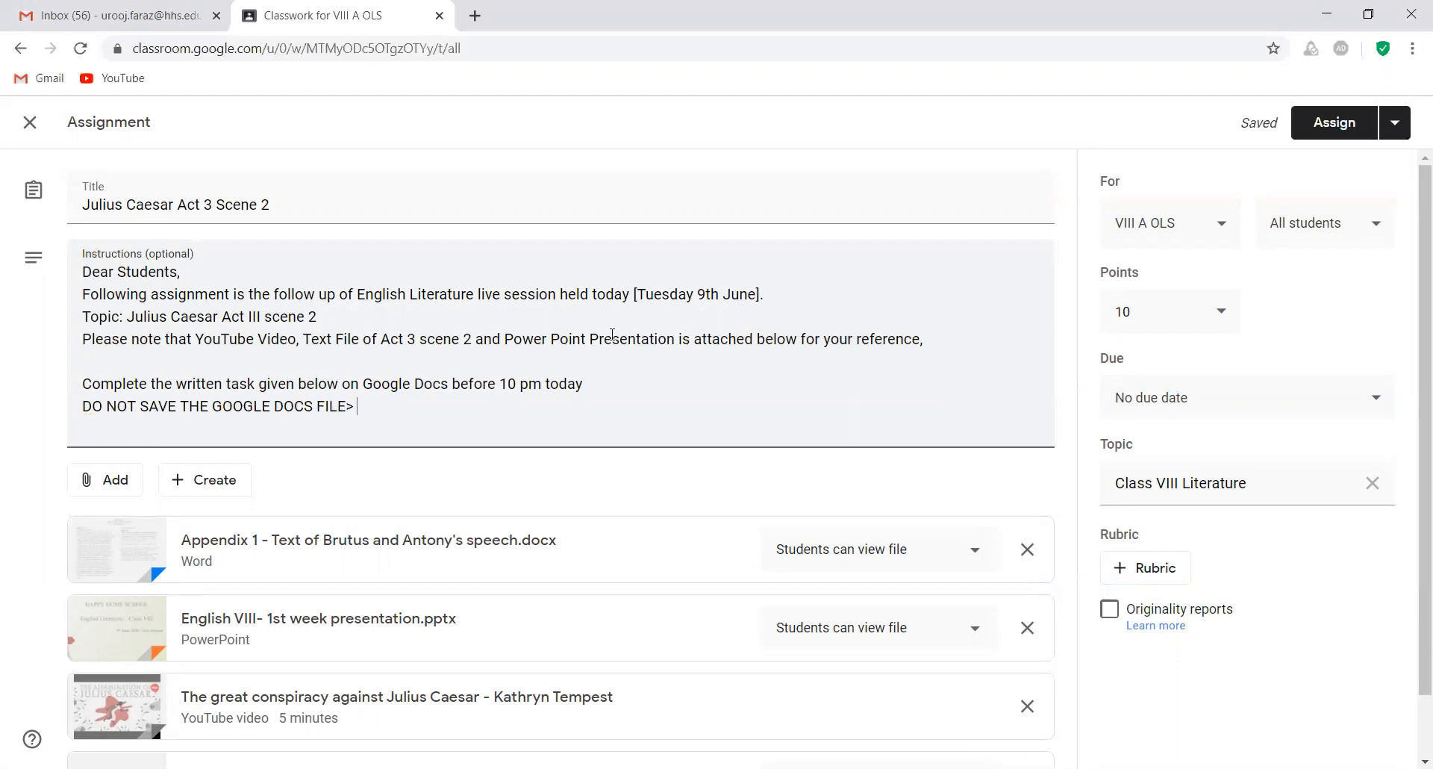
text(.)
text( IT)
text( WILL BE)
text( SAVED A)
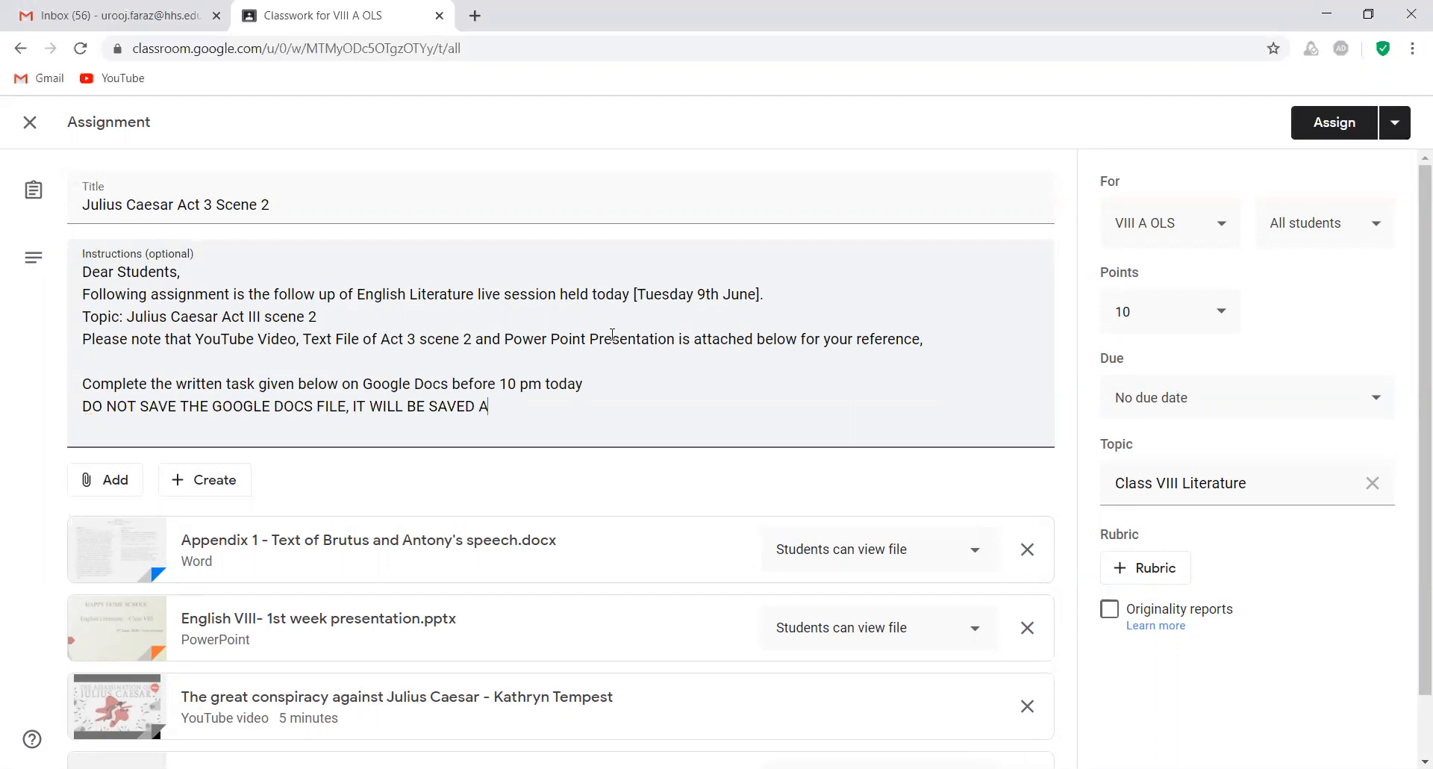
text(UTOMATICALLY.)
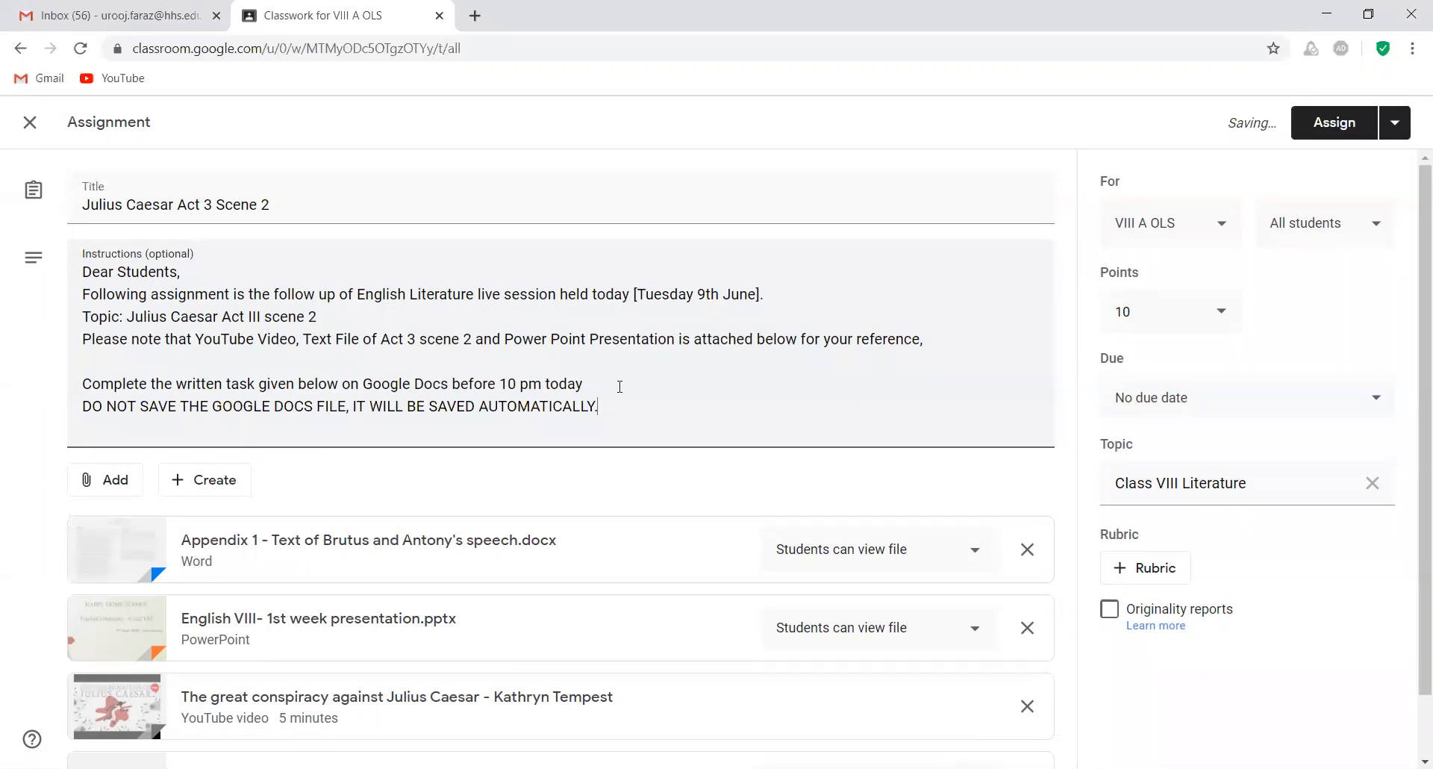
key(Return)
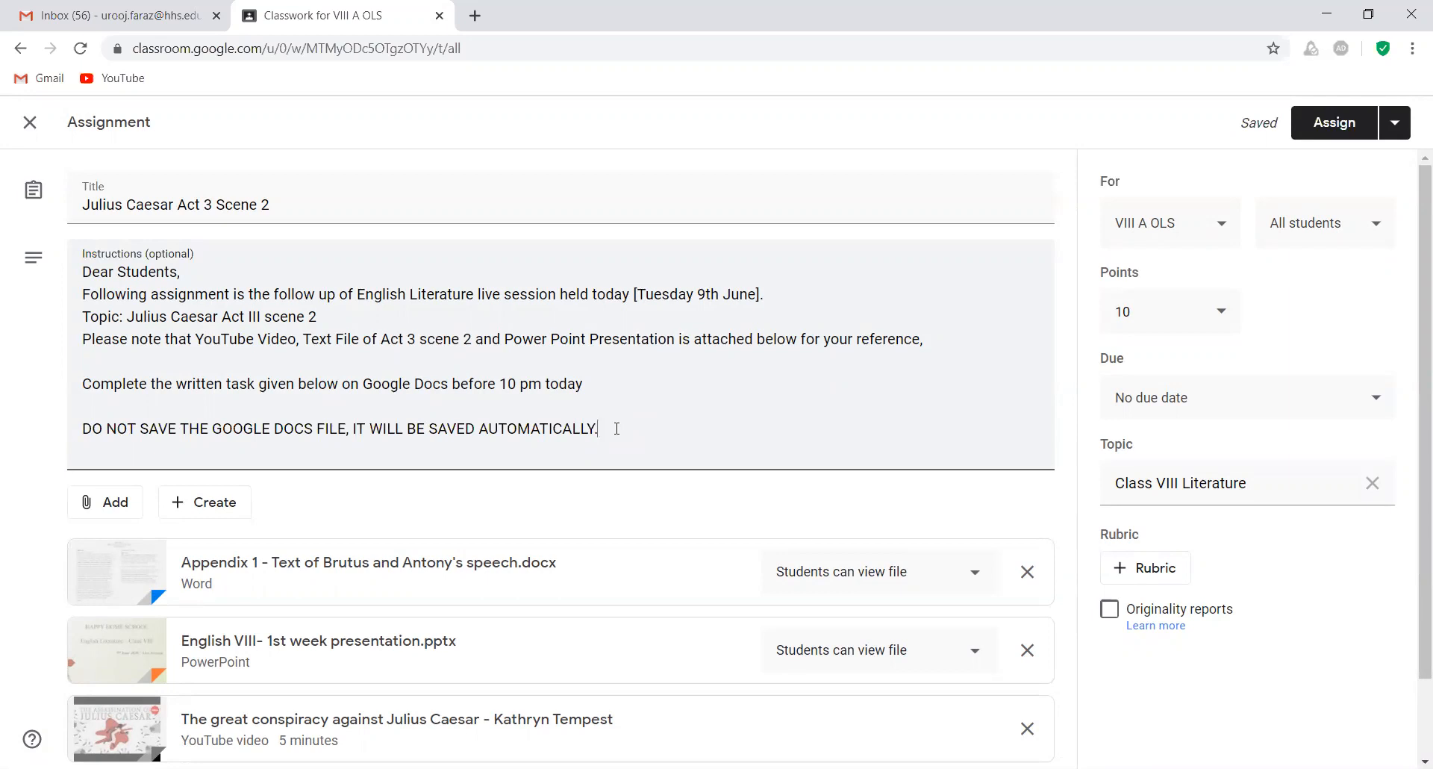
click(612, 384)
click(631, 382)
Step: Set the Julius Caesar assignment's due date to Jun 9, 2020 at 10:00 PM
scroll(628, 377, down, 1)
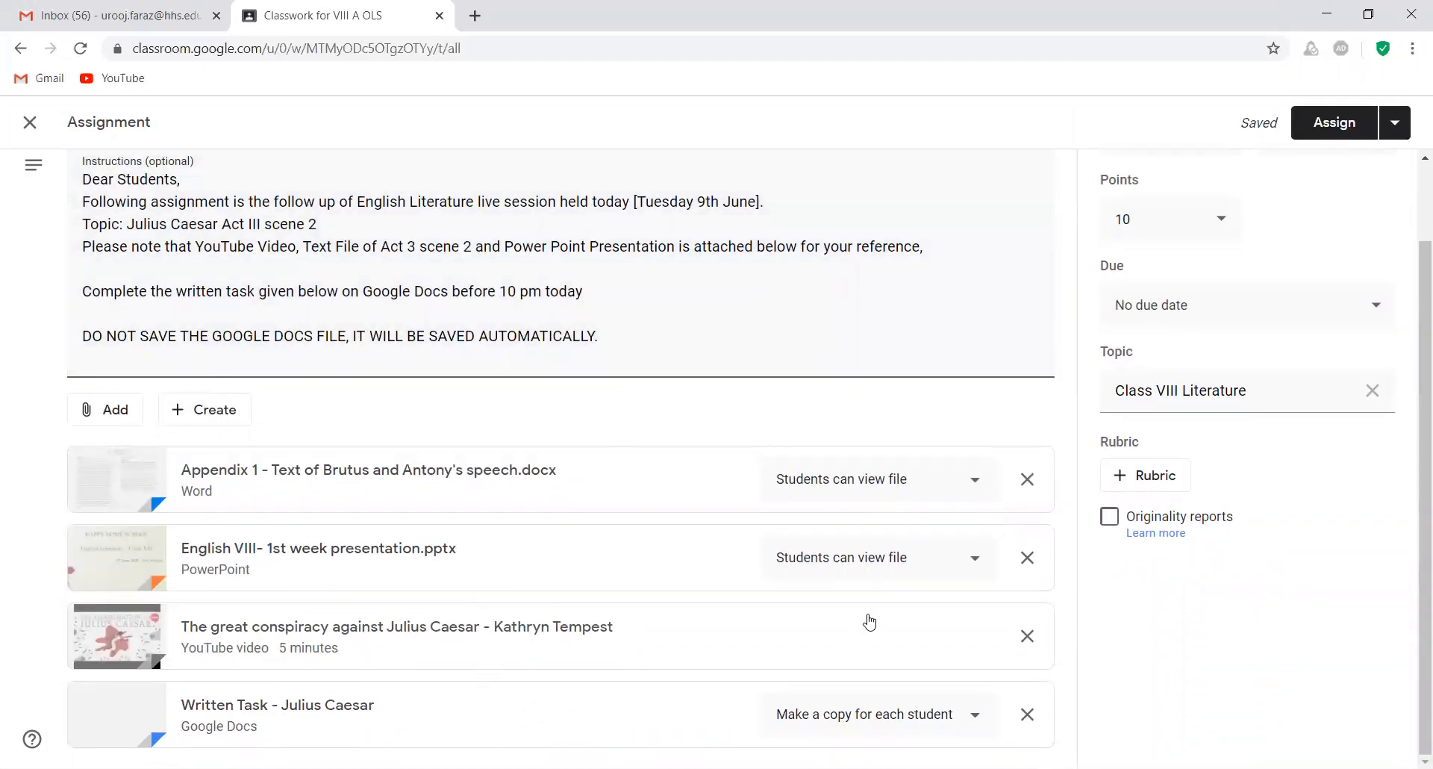
scroll(1076, 348, up, 1)
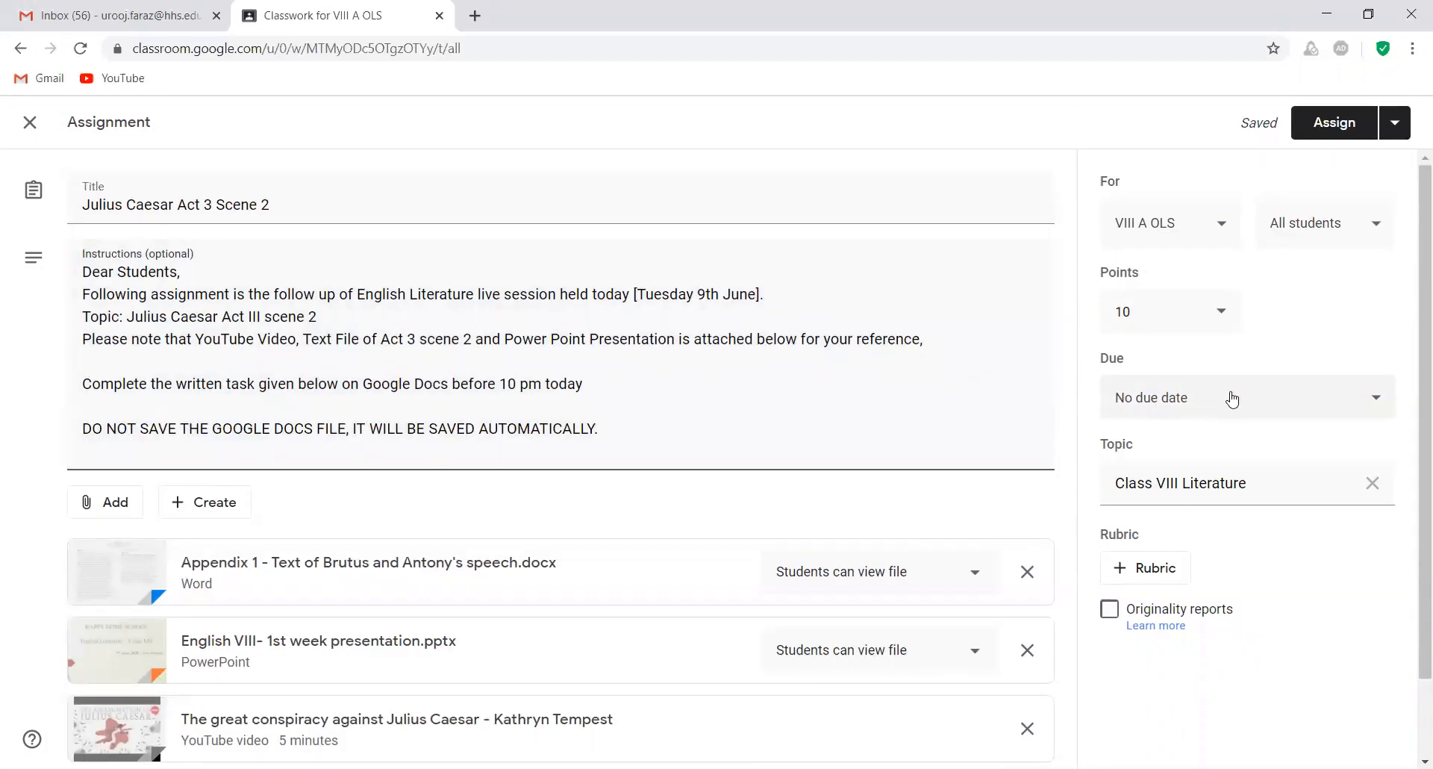
click(1231, 399)
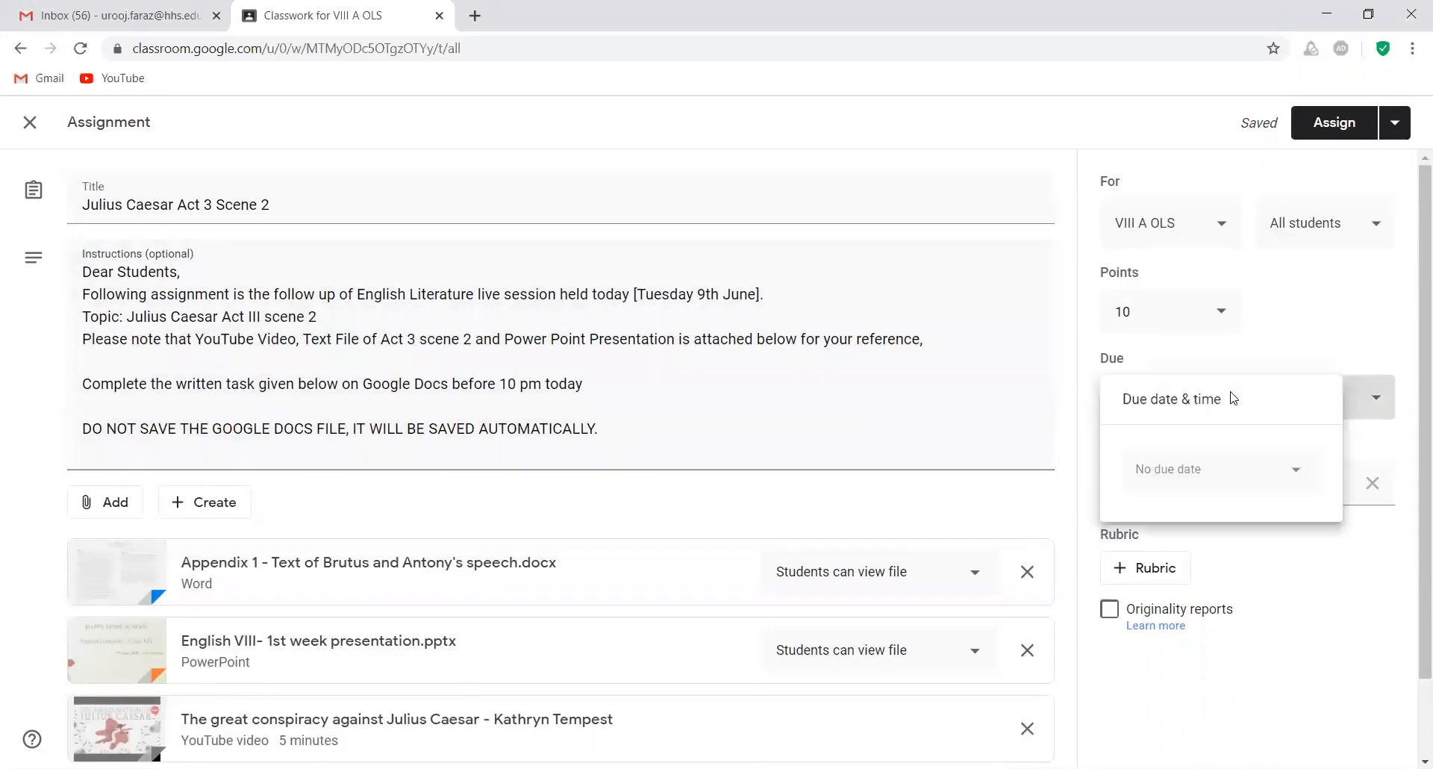
click(1200, 483)
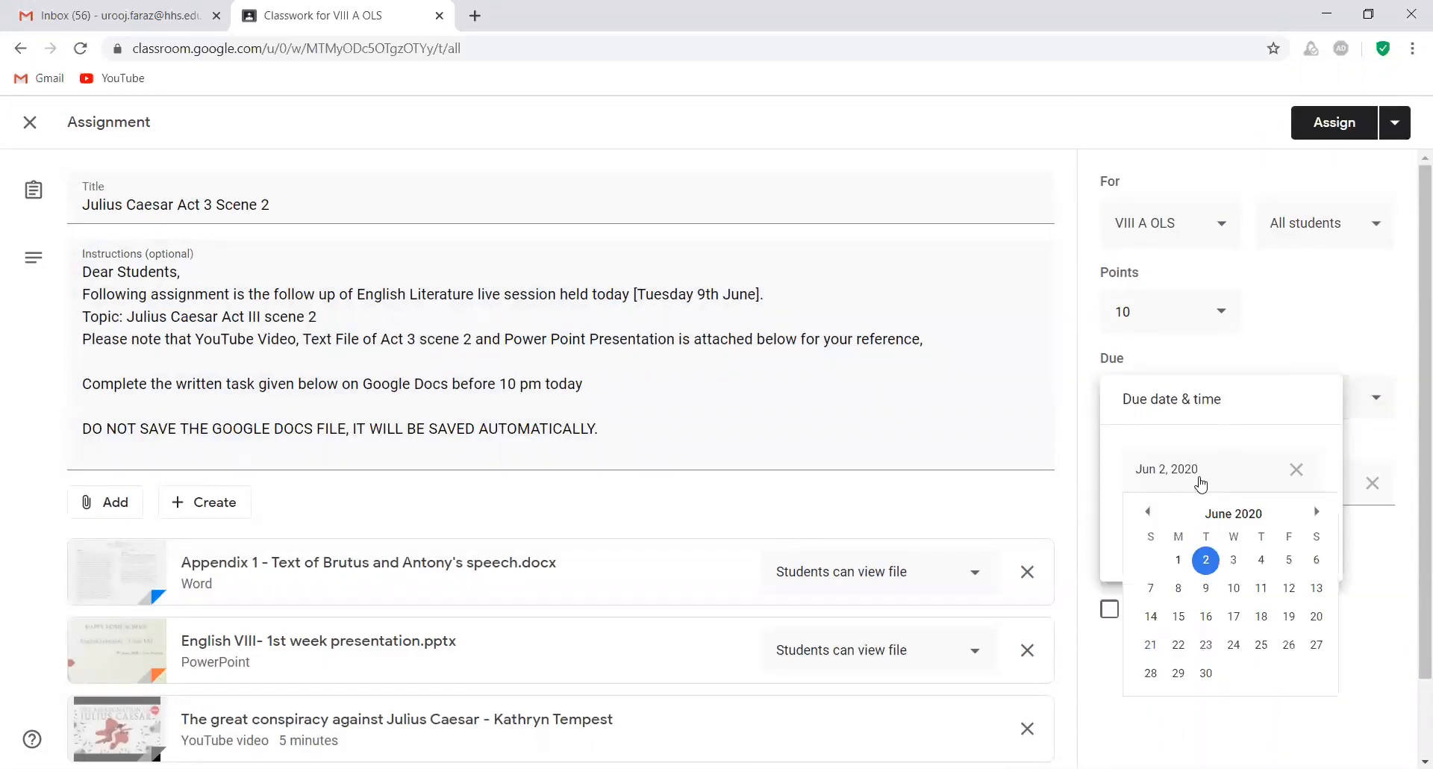
click(1206, 588)
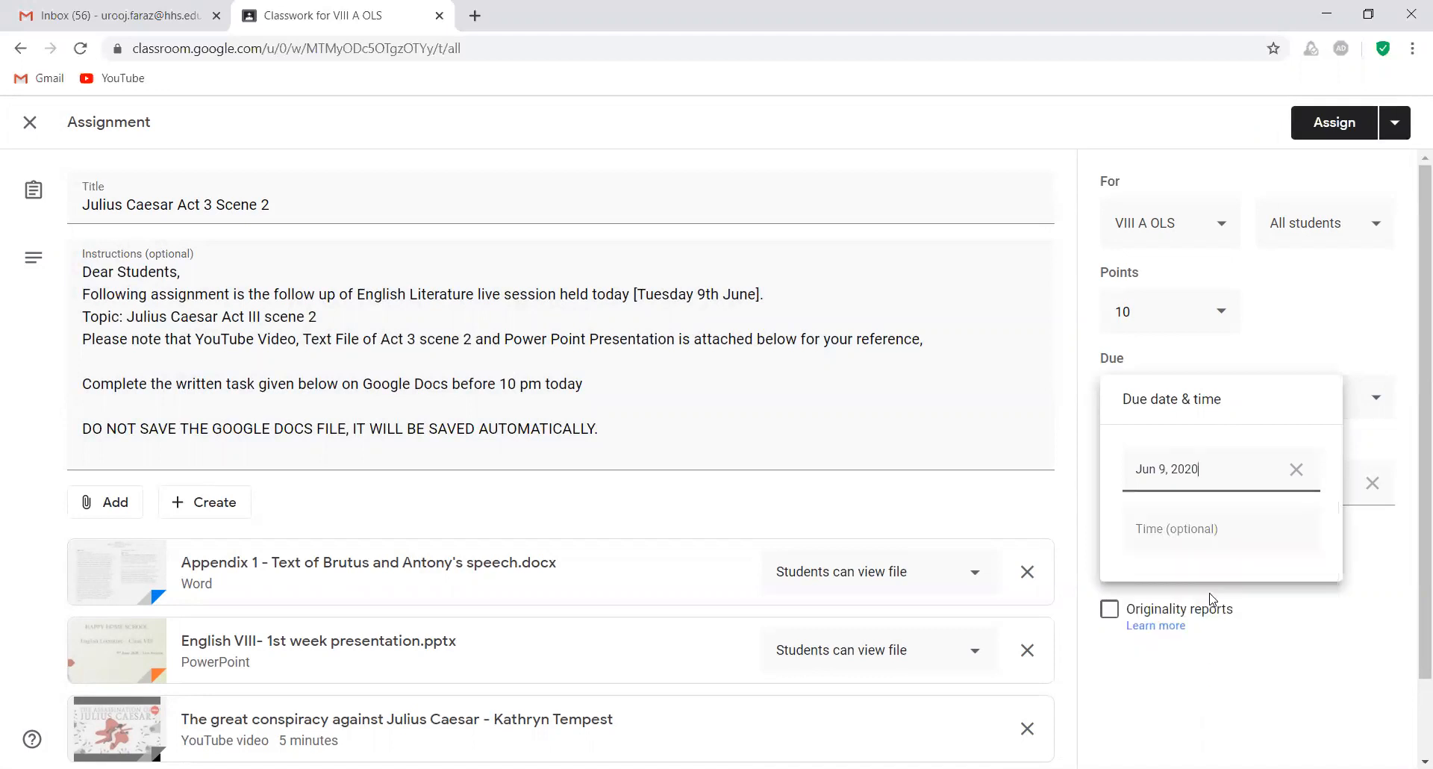
click(1227, 531)
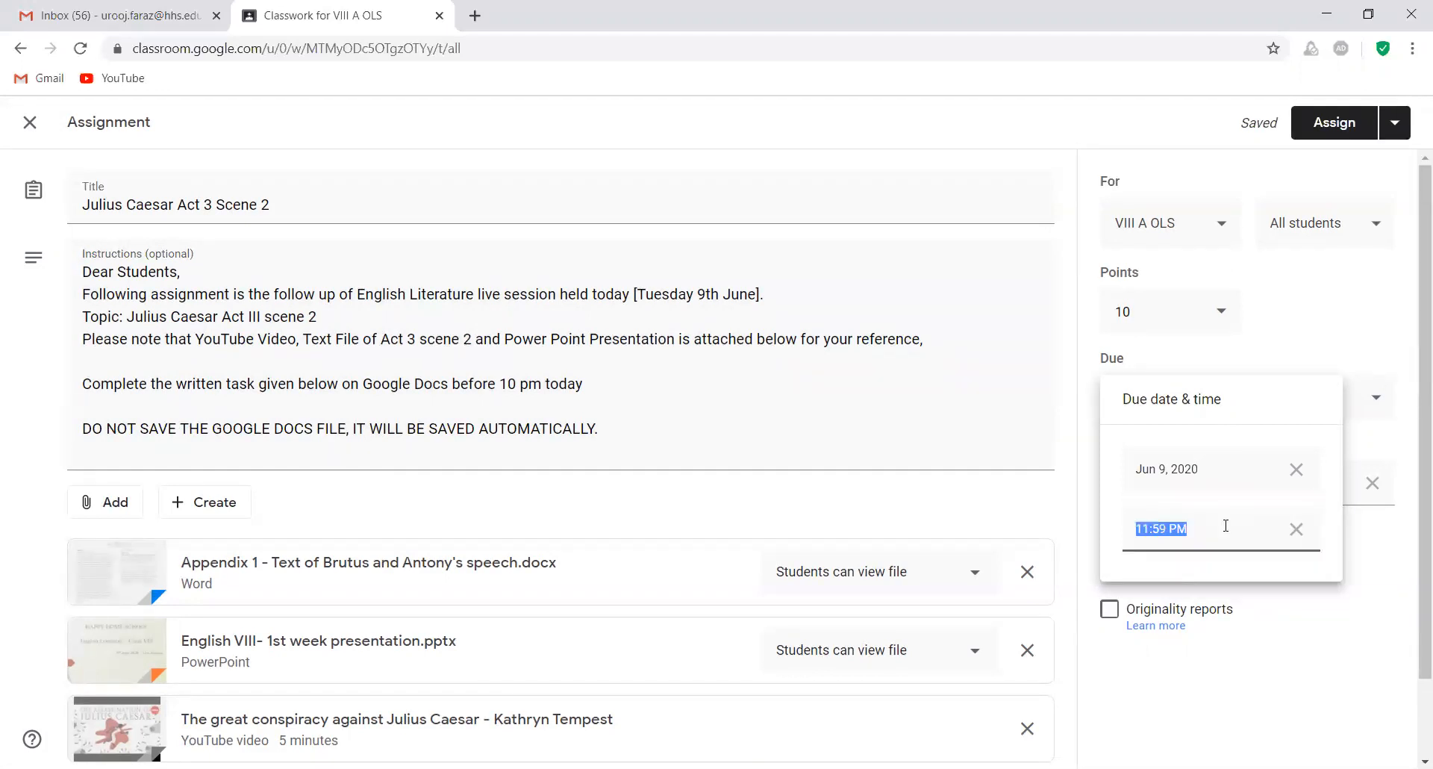
text(10:pm)
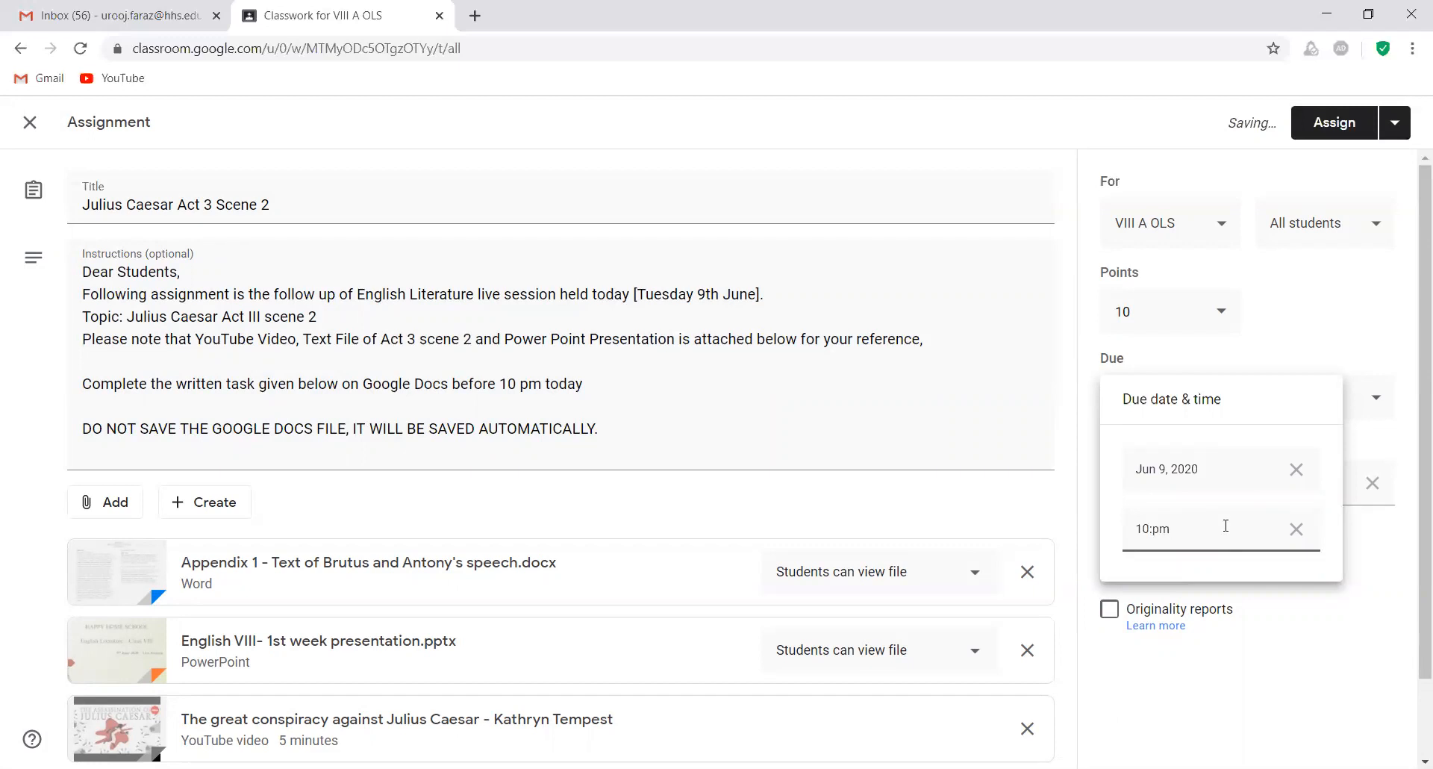
key(BackSpace)
key(BackSpace)
key(BackSpace)
text(:00 pm)
click(1370, 542)
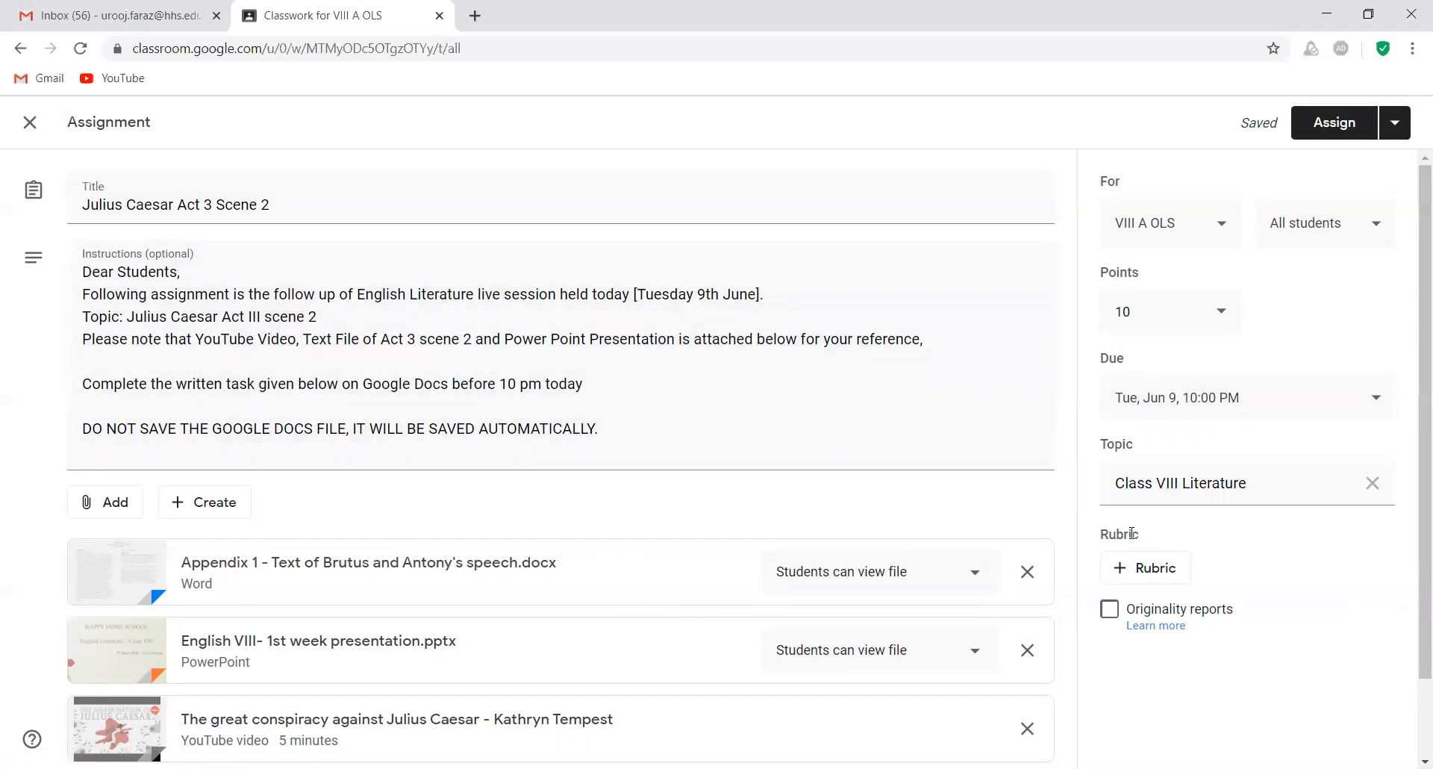
Step: Replace the assignment's Class VIII Literature topic with English
click(1374, 489)
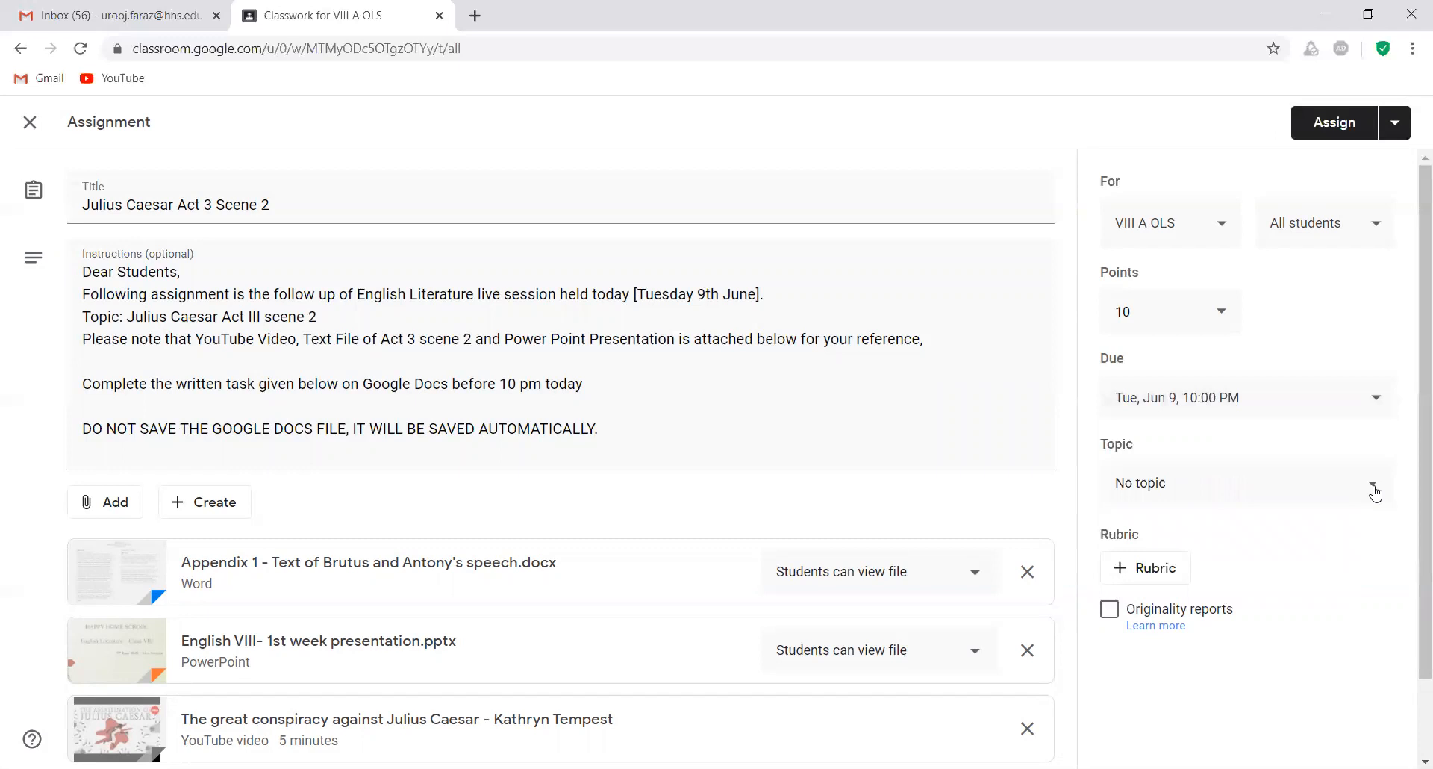
click(1335, 485)
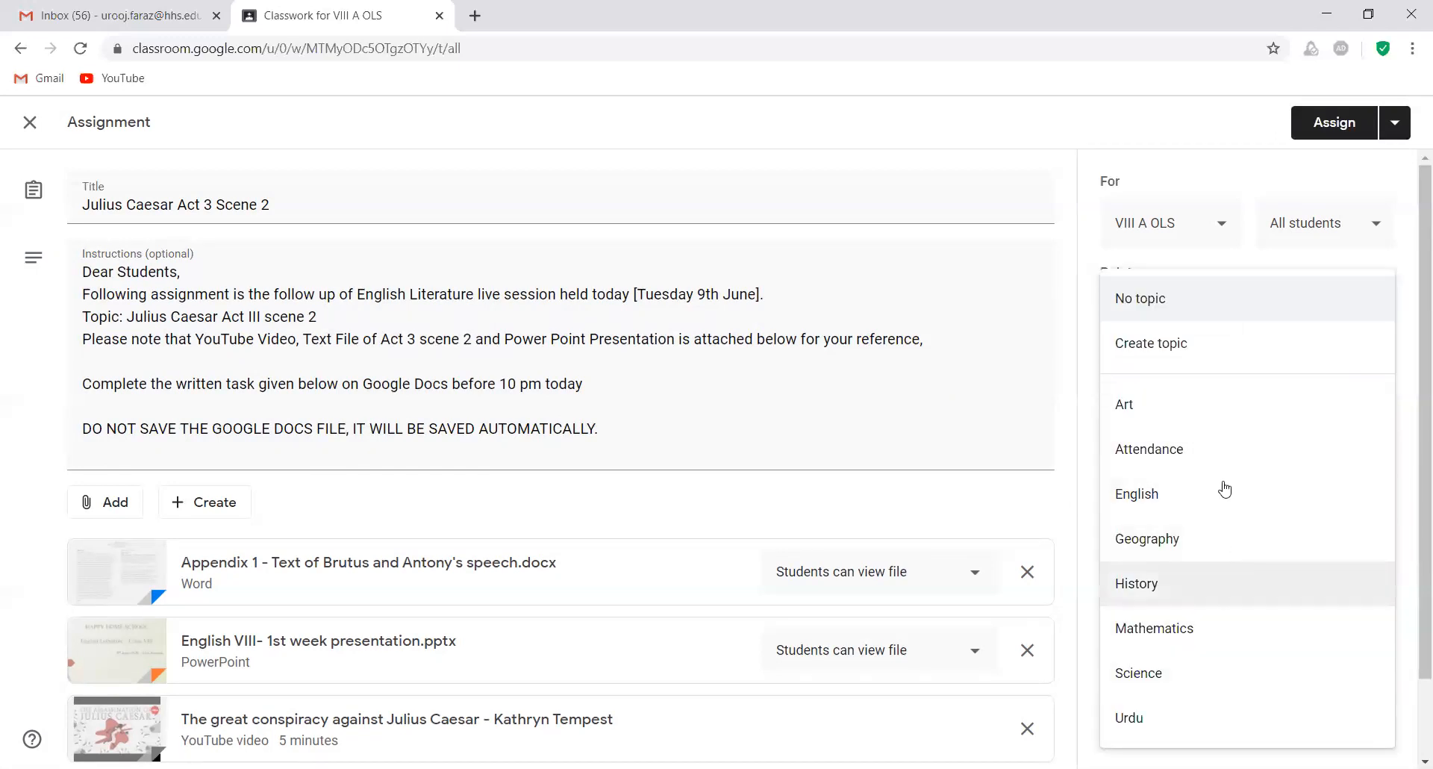
click(1259, 505)
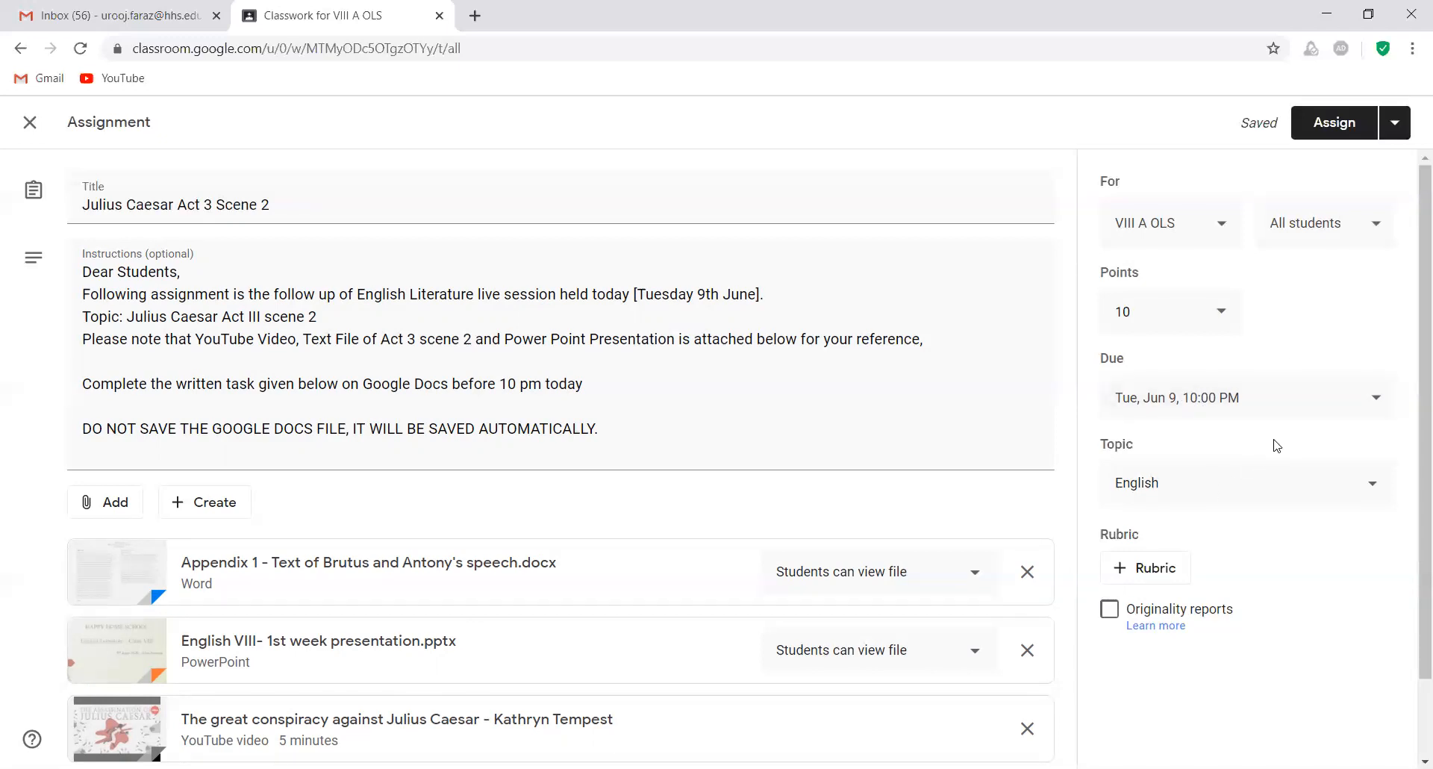
Step: Schedule the Julius Caesar assignment for Jun 9, 2020 at 12:50 PM
click(1393, 128)
click(1365, 163)
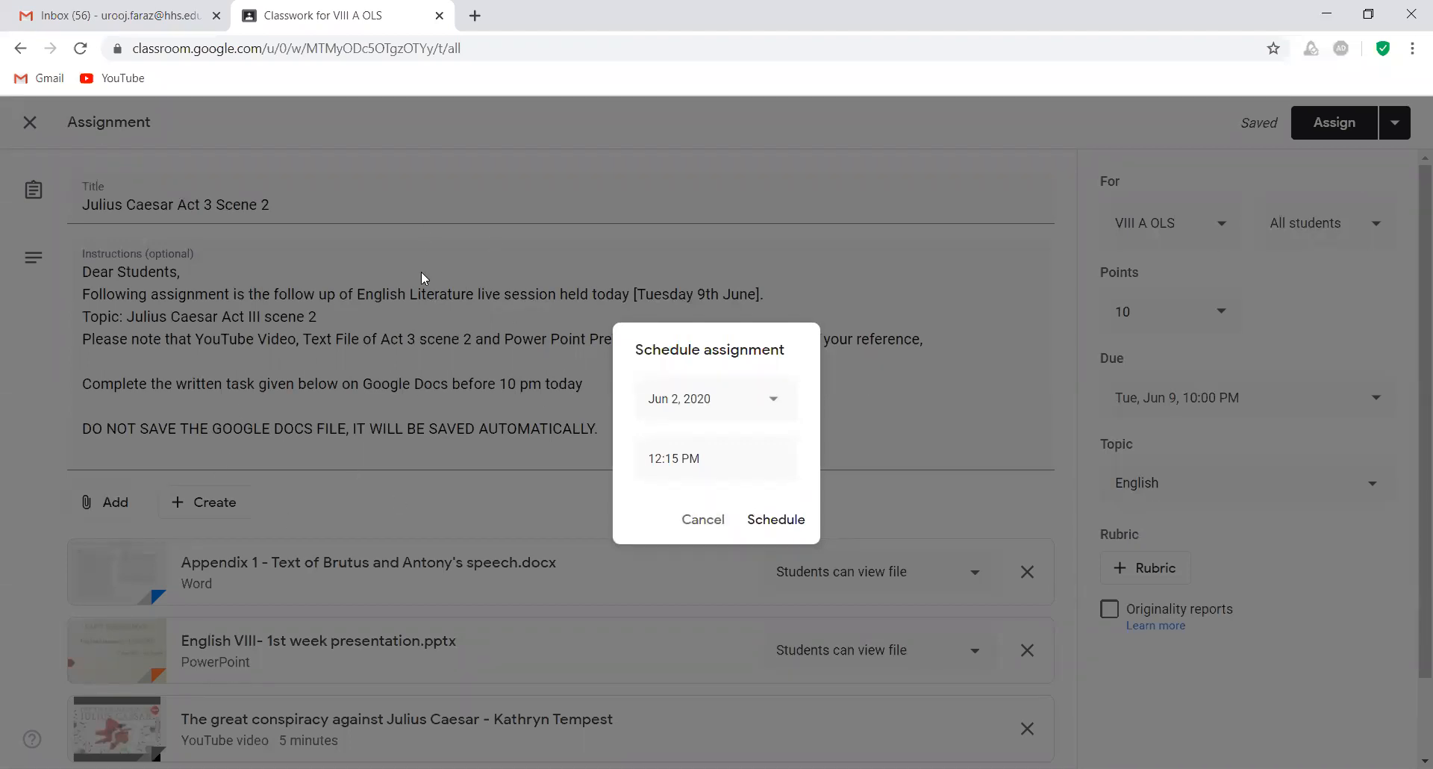
click(776, 405)
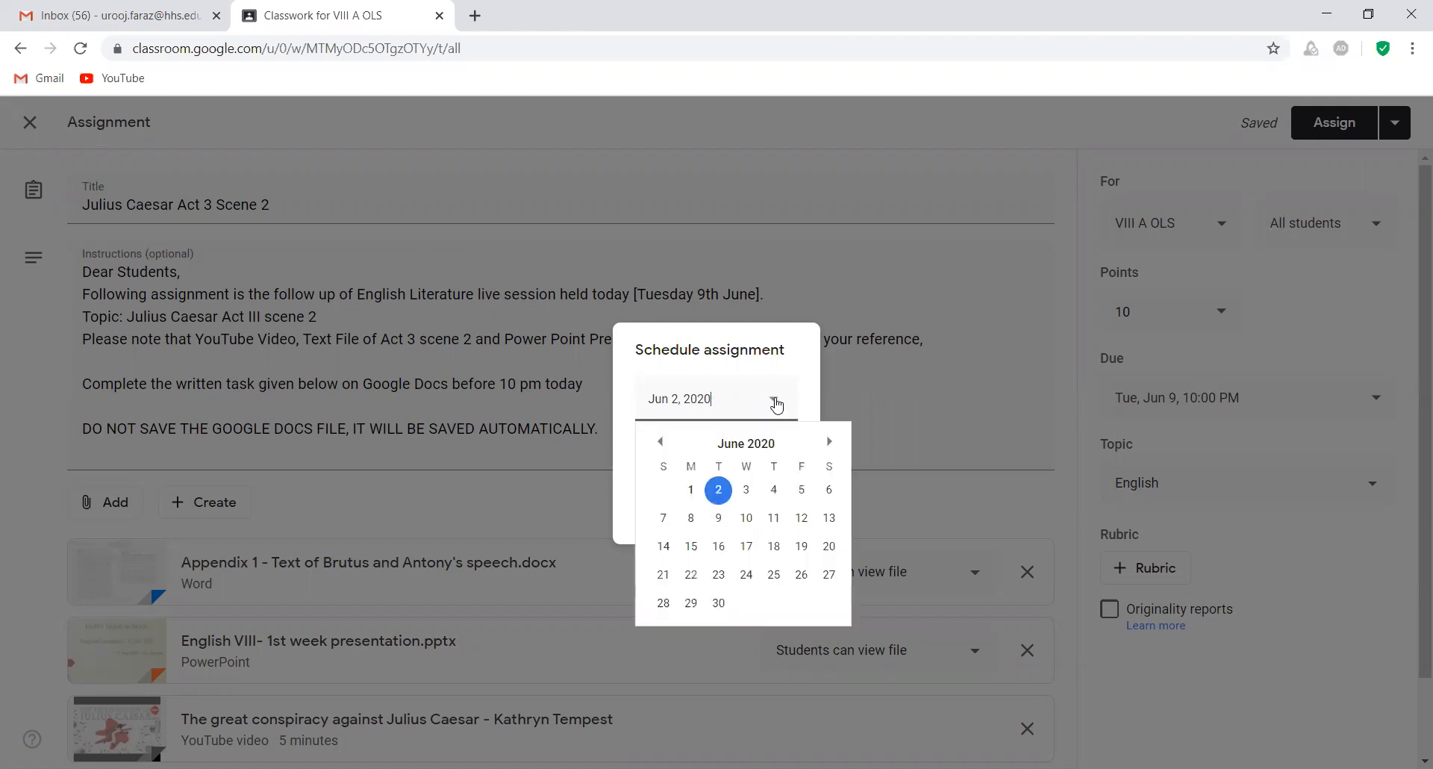
click(718, 516)
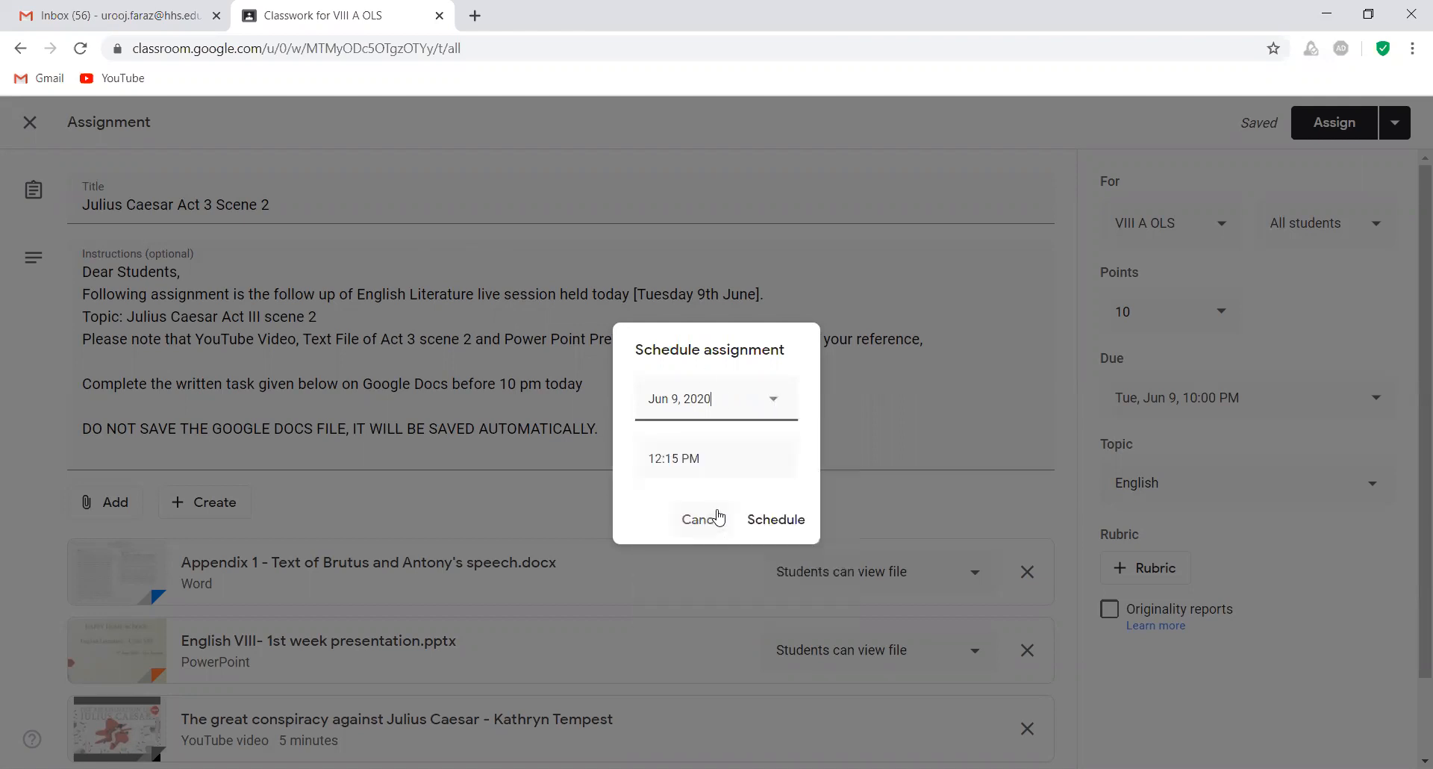
click(700, 459)
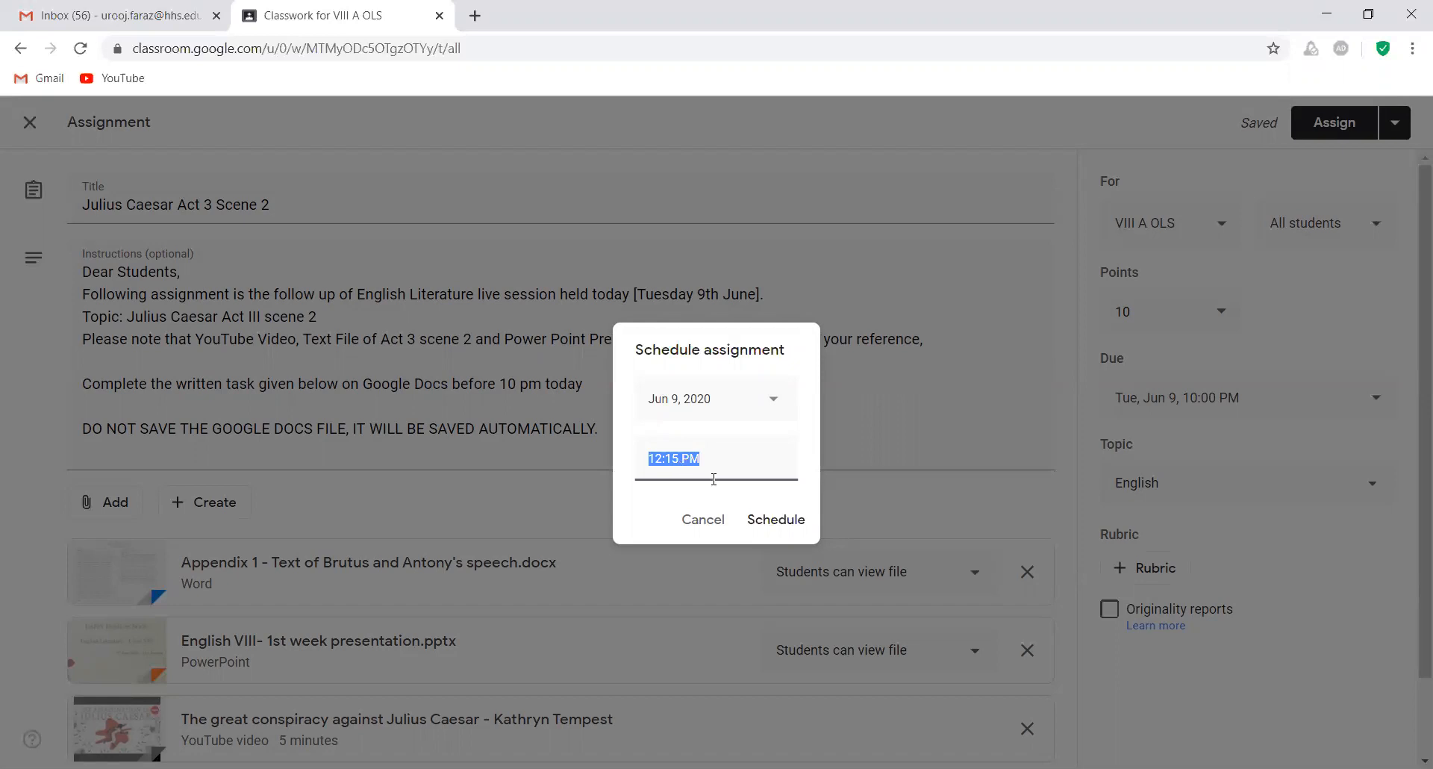
text(12:50 pm)
click(791, 529)
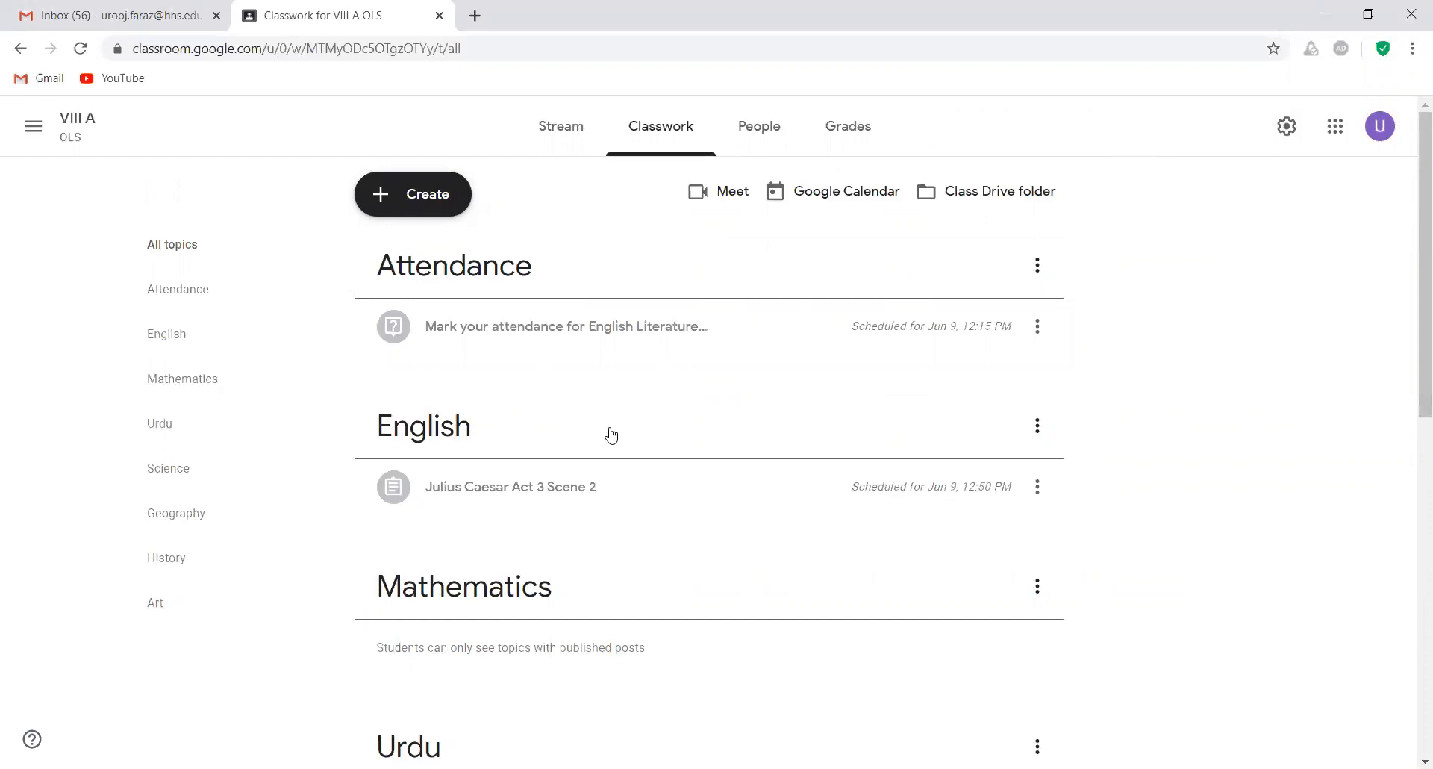
Step: Review the saved announcement in the VIII A stream and the scheduled Julius Caesar assignment's details in its classwork
click(566, 142)
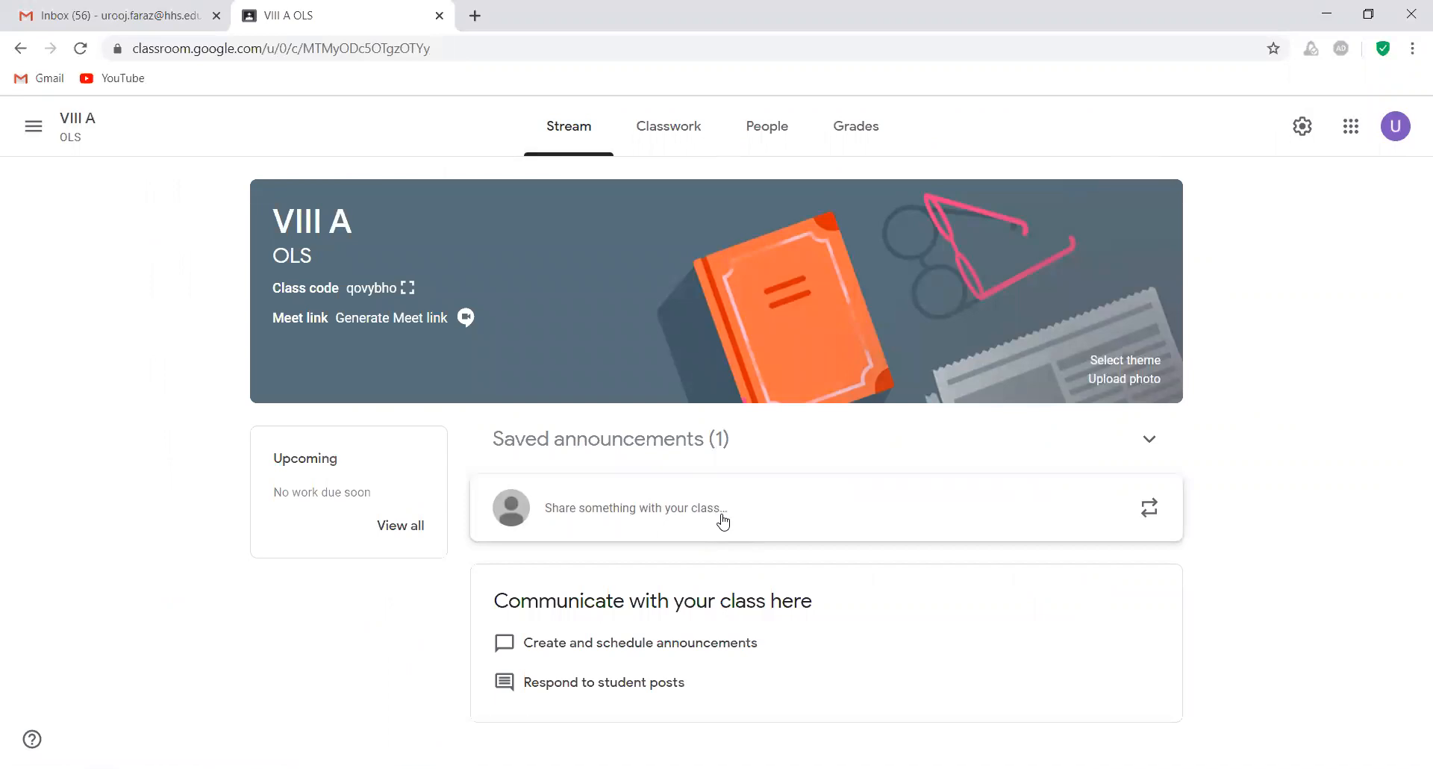
click(911, 438)
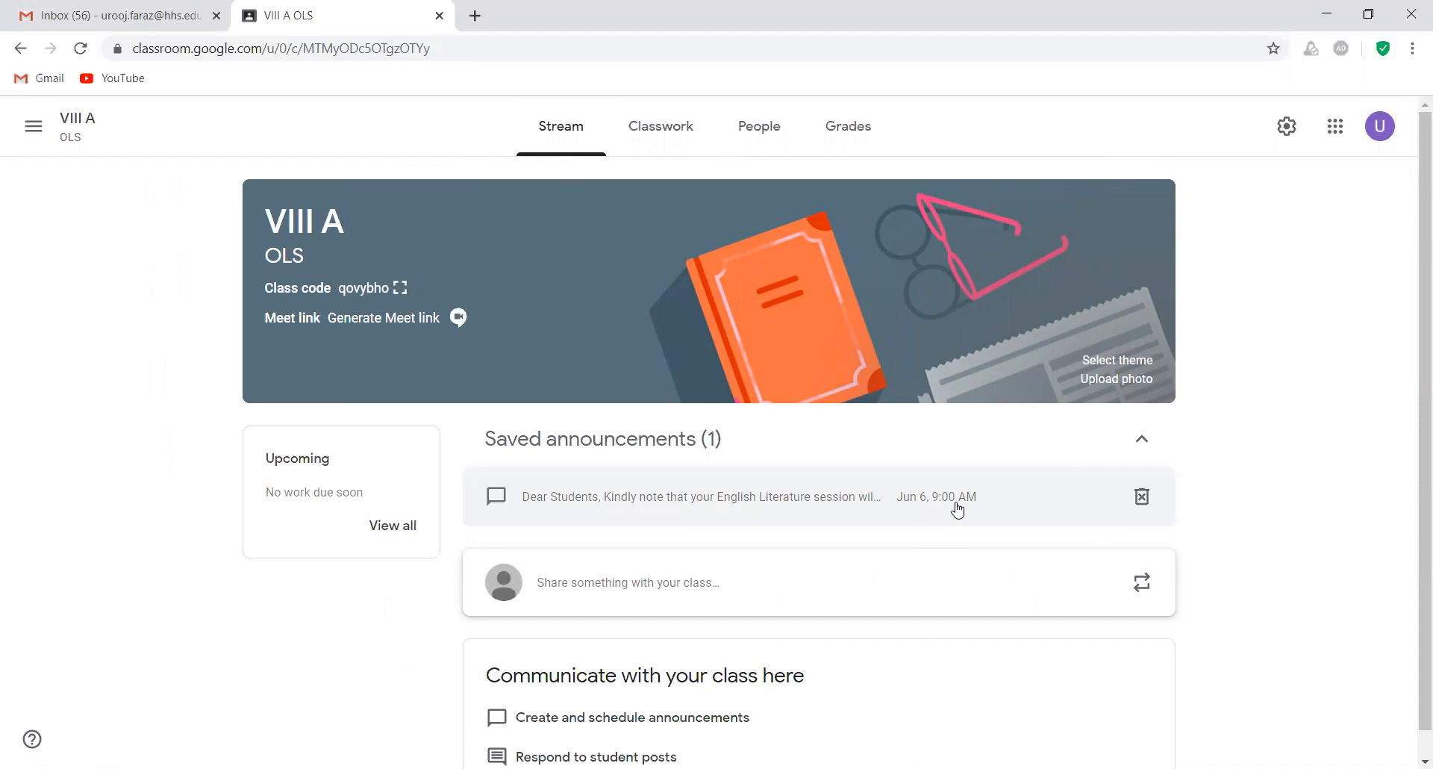
click(647, 142)
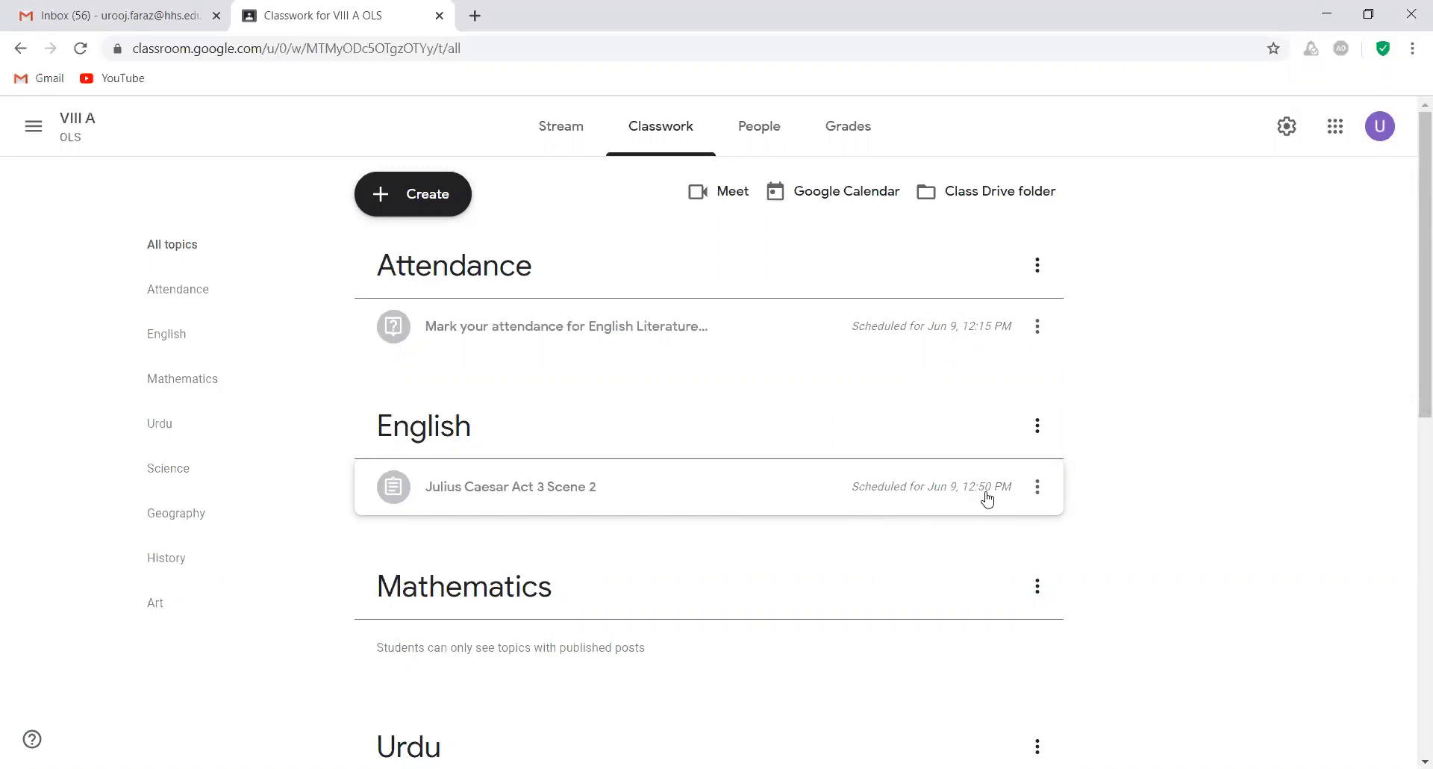
click(833, 506)
scroll(820, 553, down, 1)
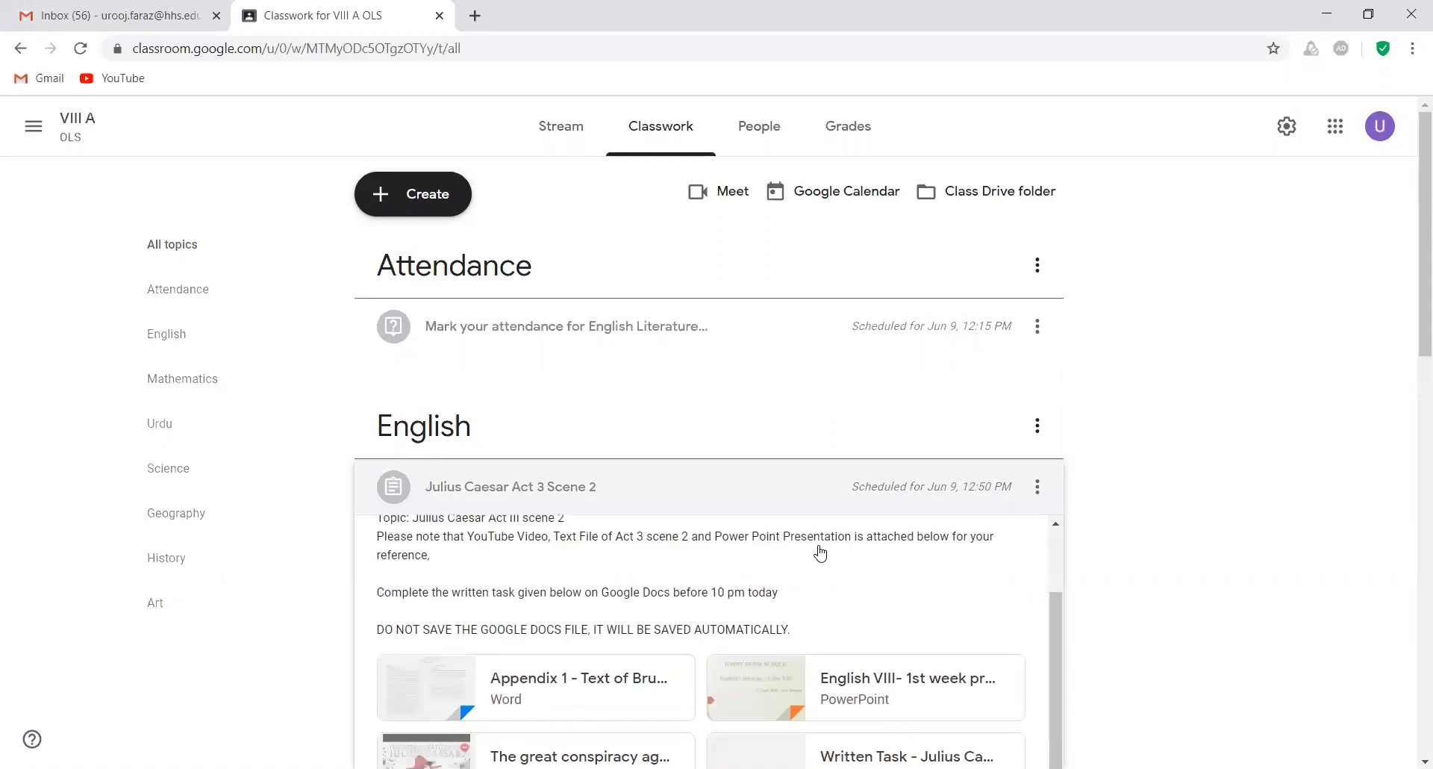
scroll(813, 610, down, 2)
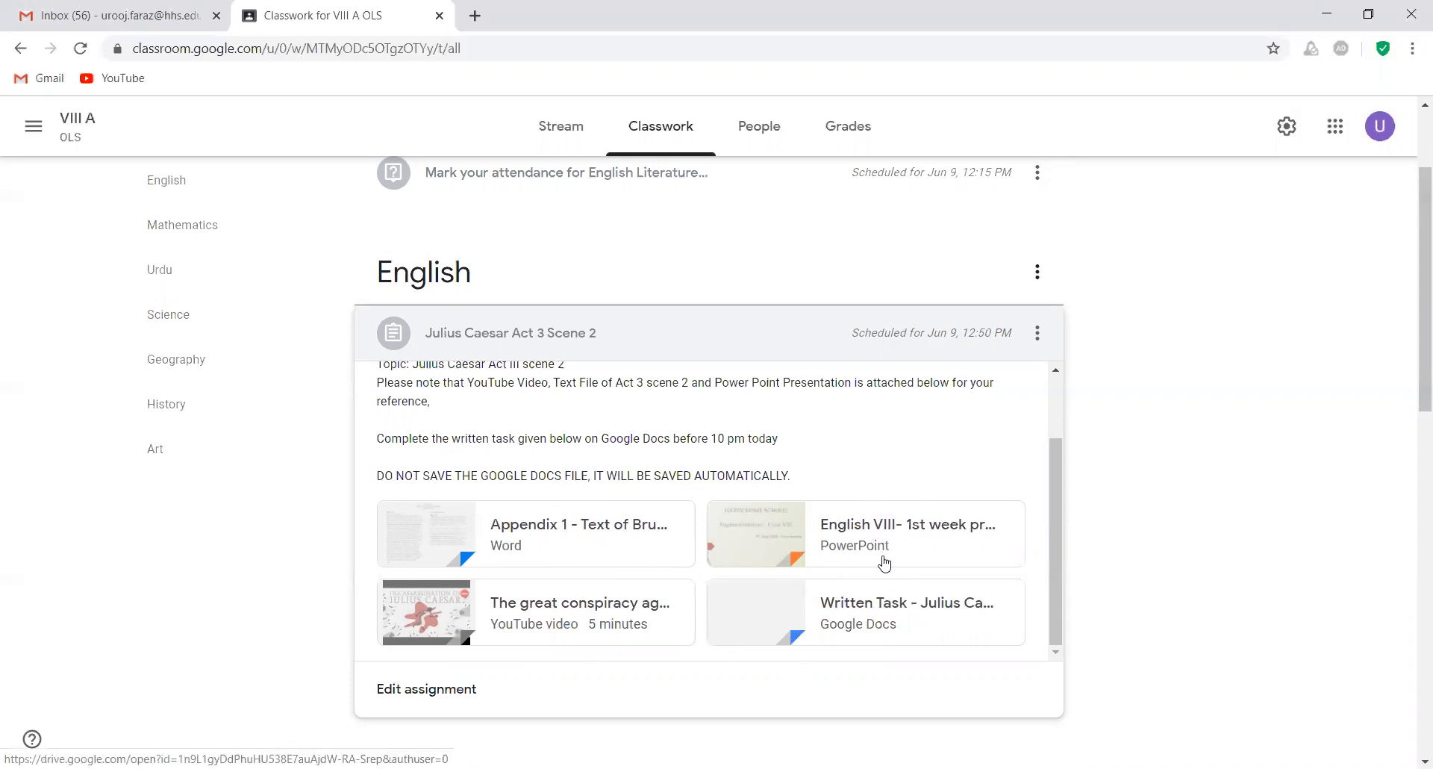
click(786, 364)
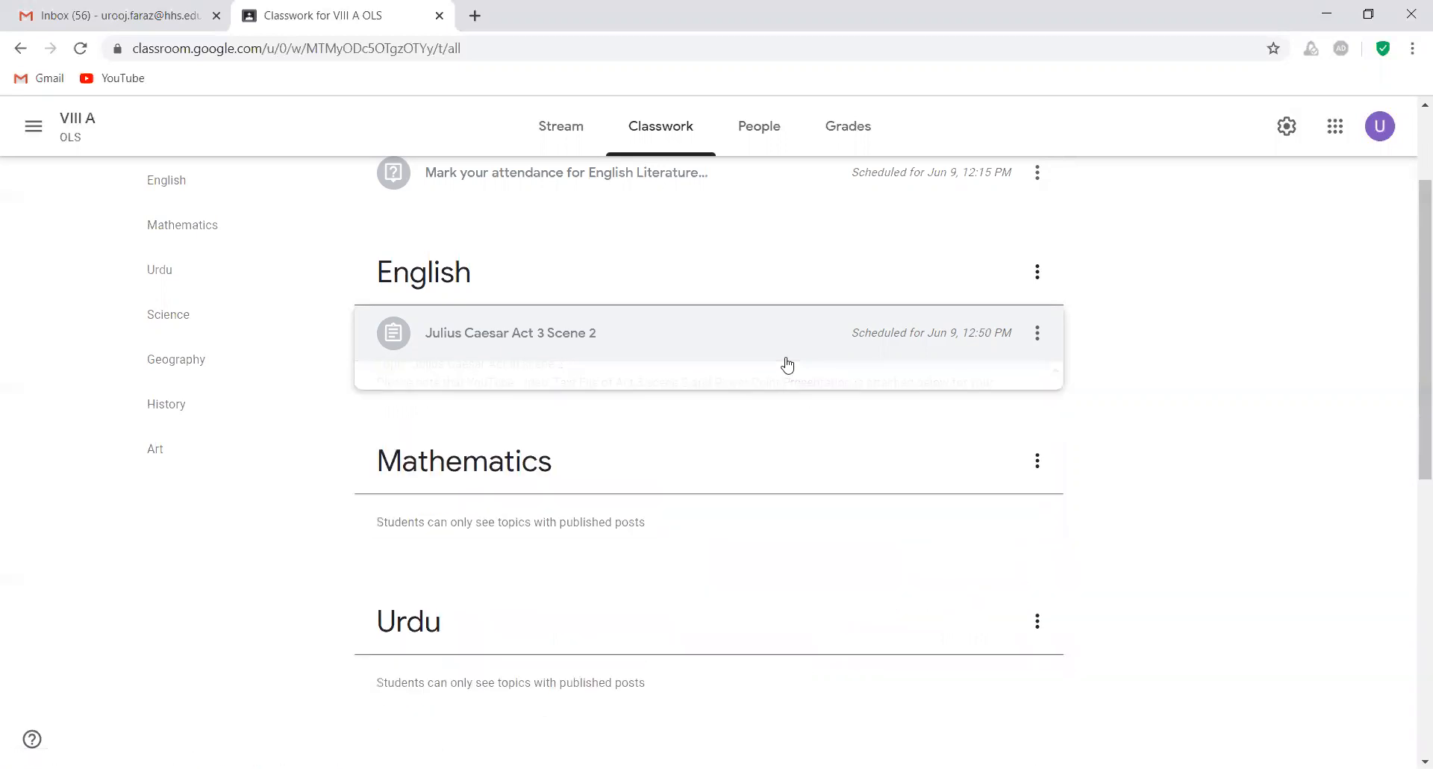
scroll(695, 312, up, 2)
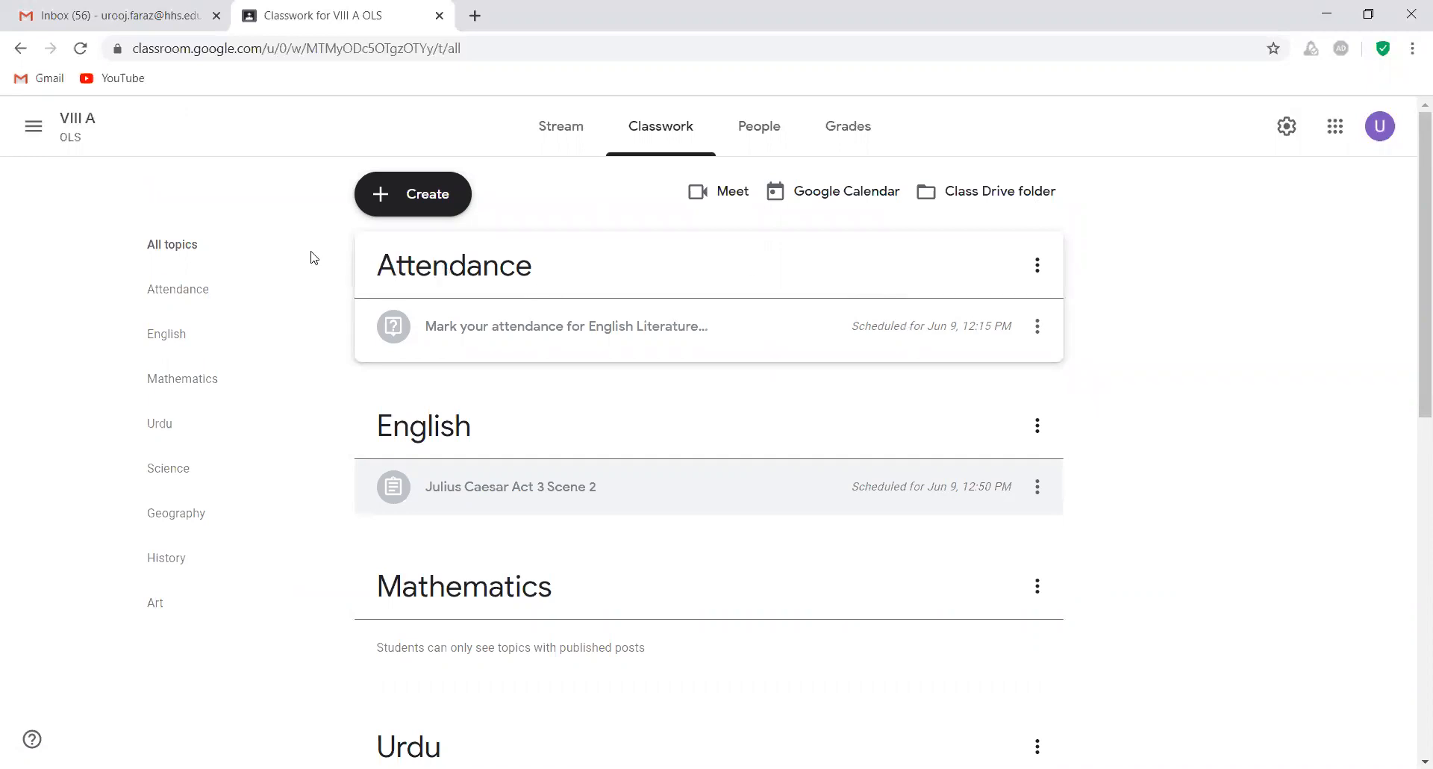
Step: Go back to the class overview and open the VIII B class
click(37, 127)
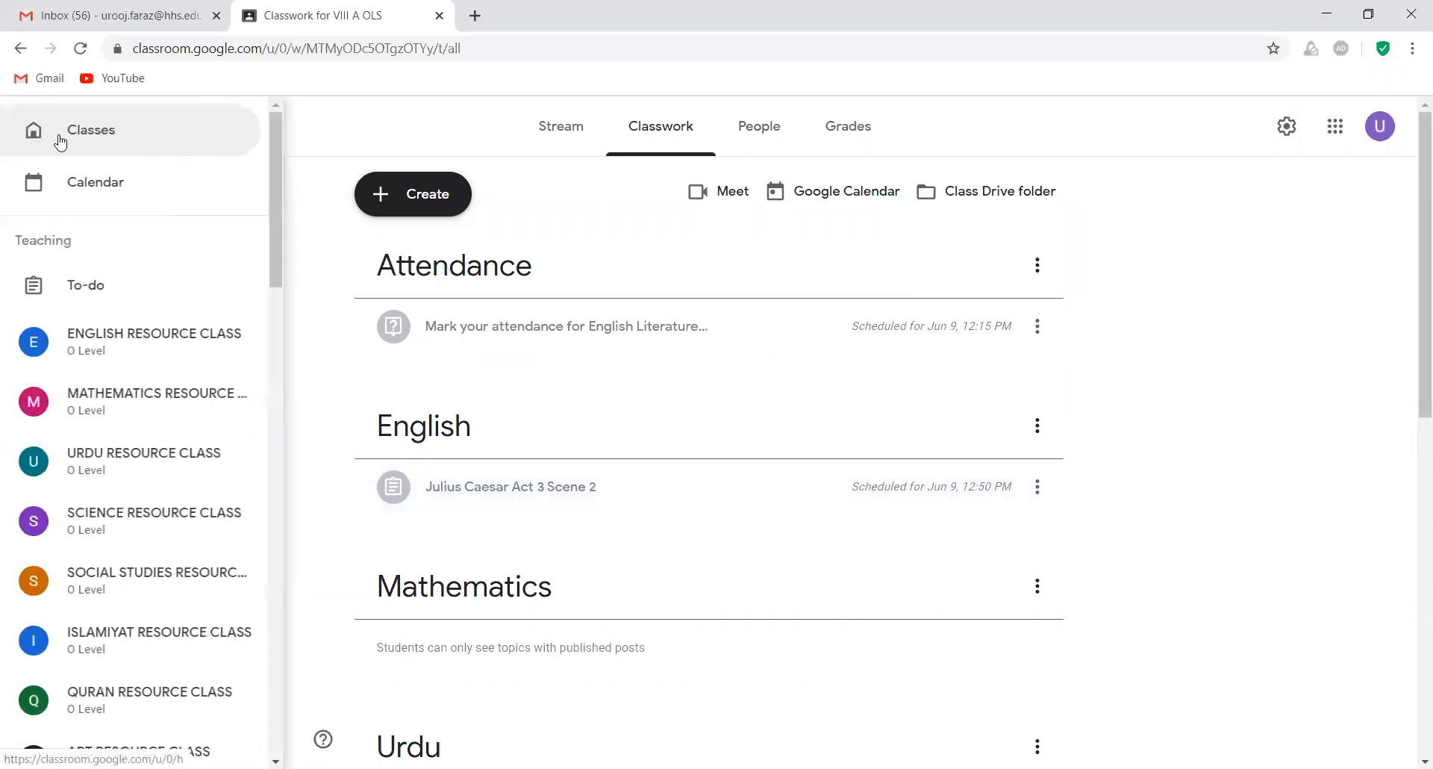
click(115, 139)
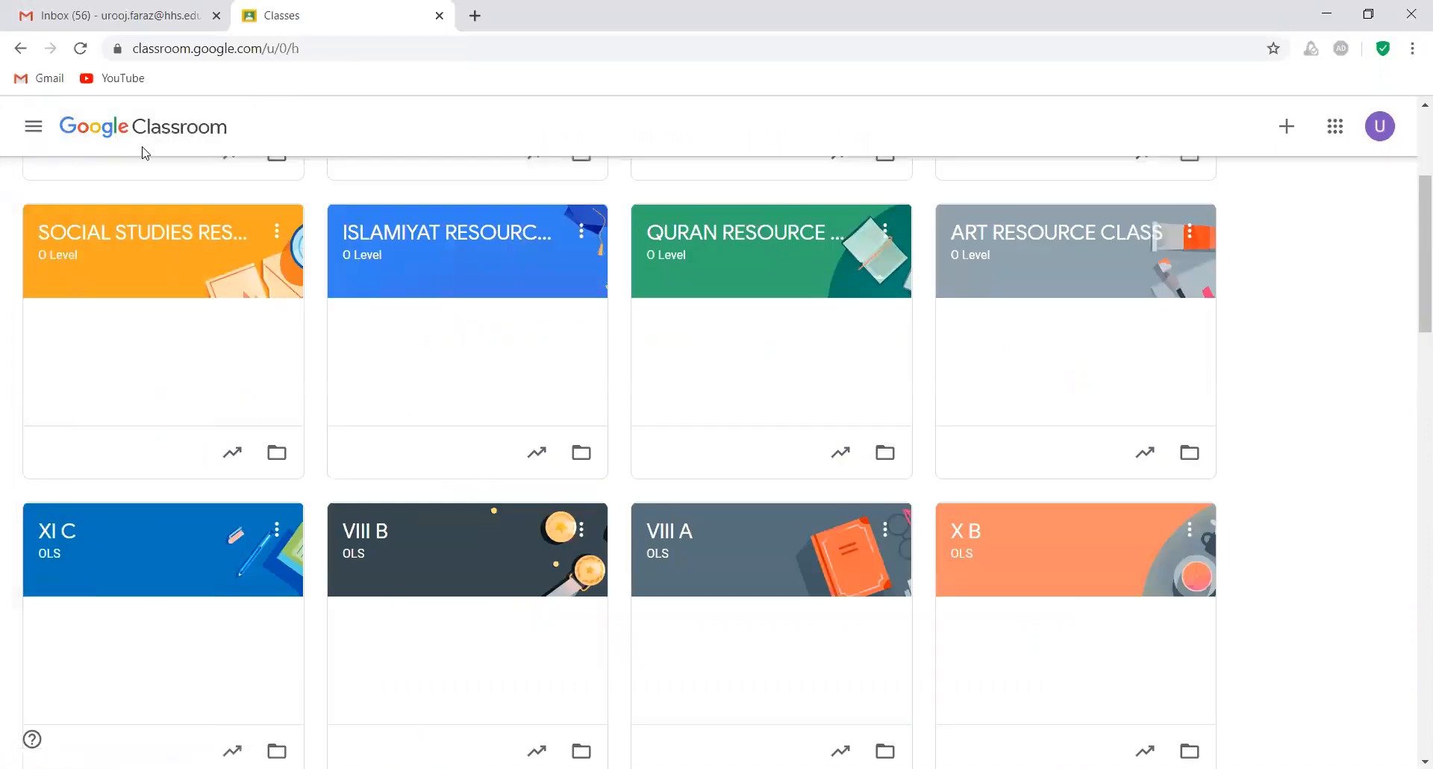
click(430, 554)
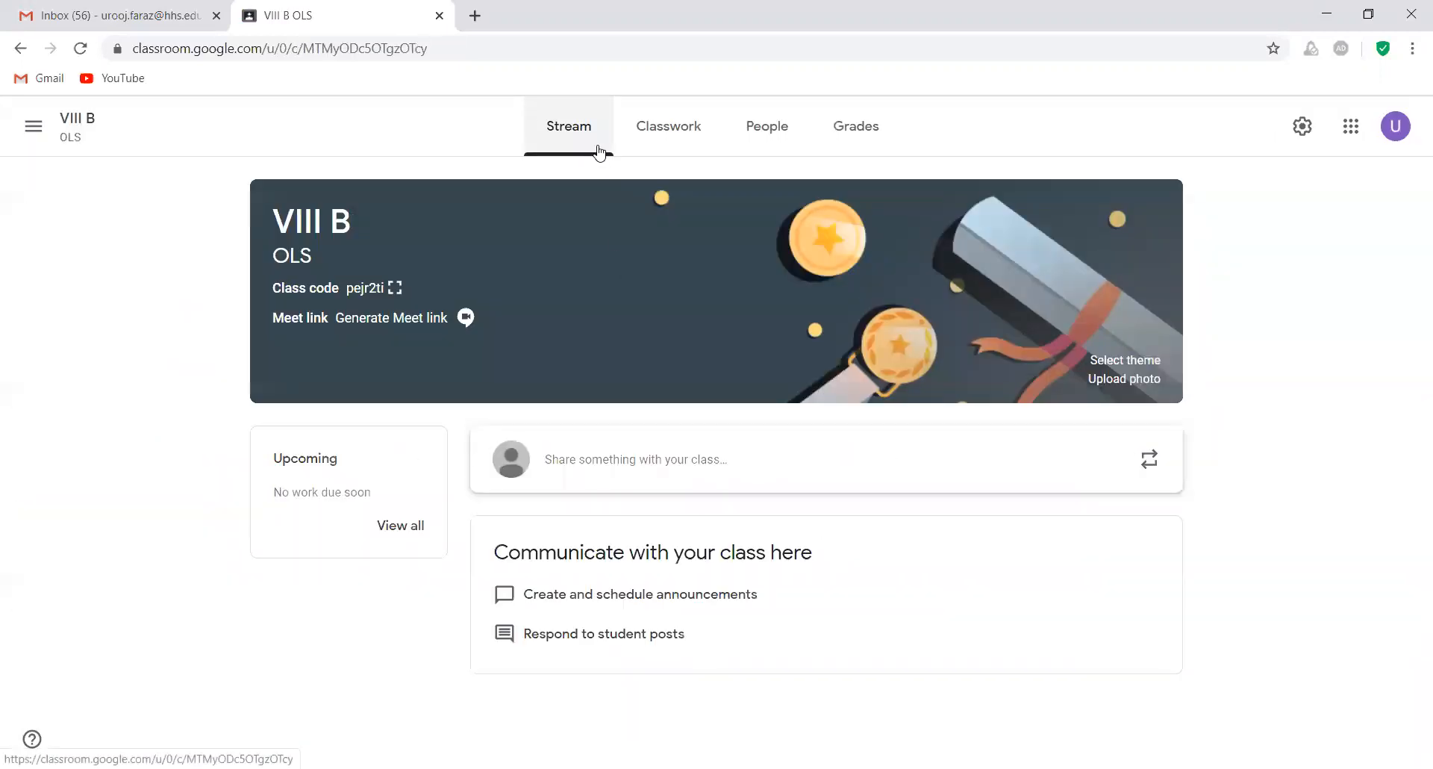
Step: Reuse the English Literature session announcement from the English resource class in the VIII B stream
click(681, 446)
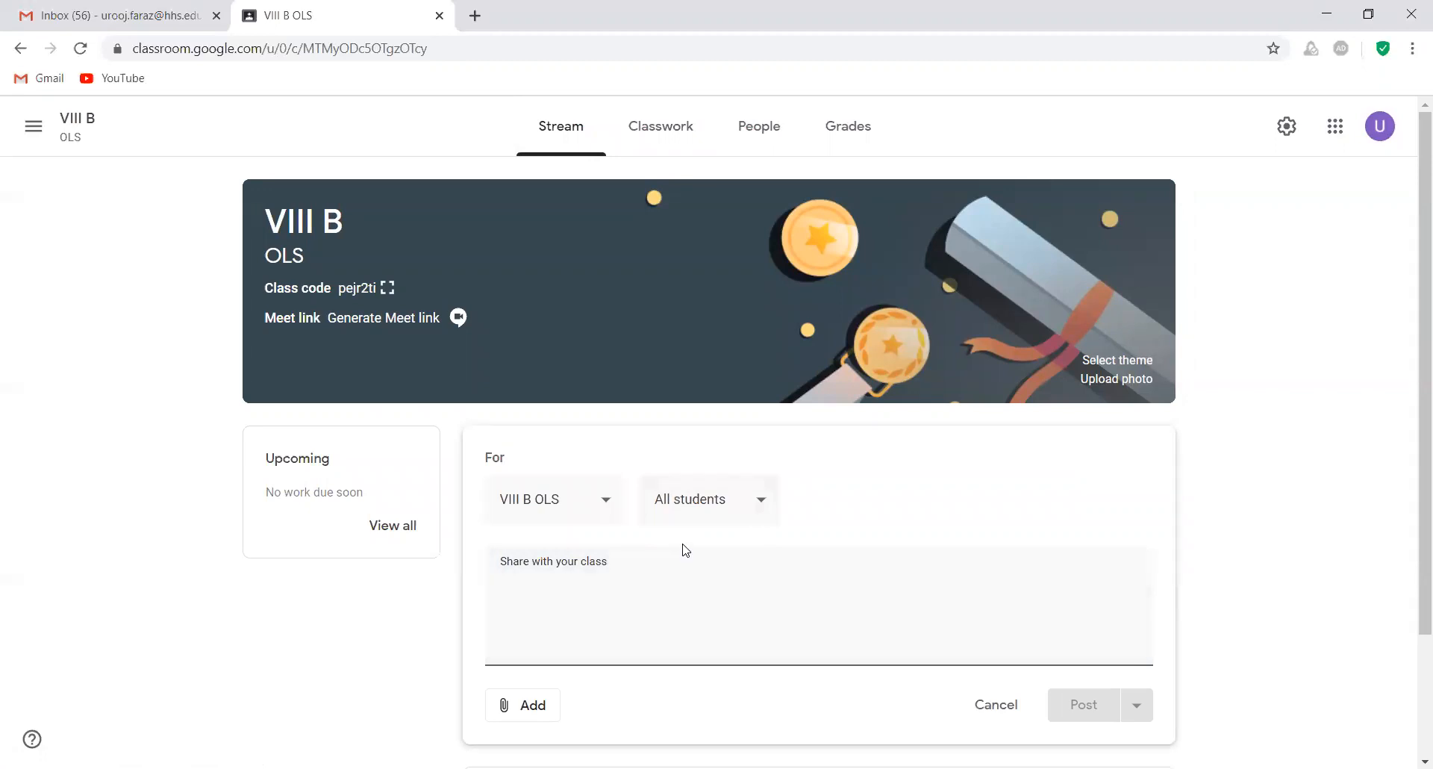
click(593, 247)
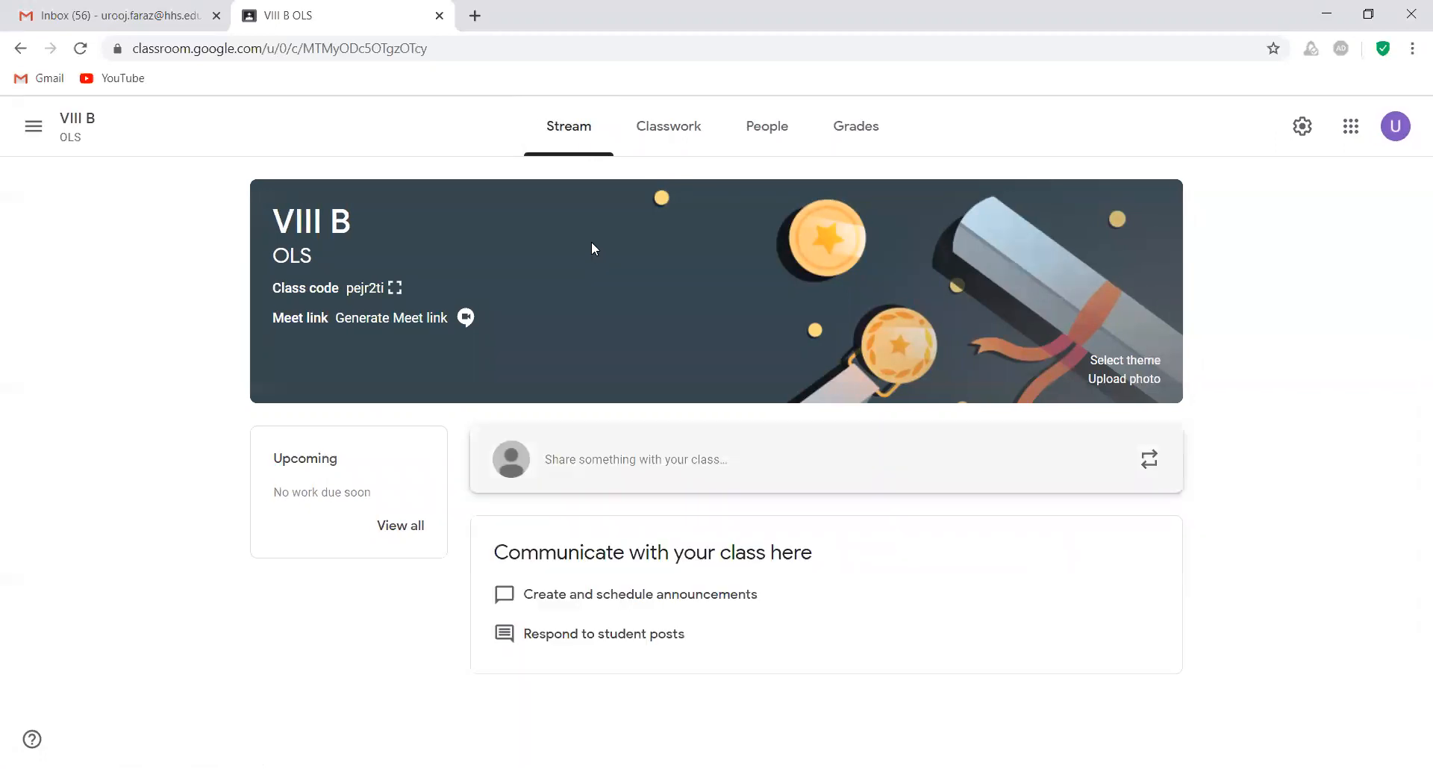
click(1149, 459)
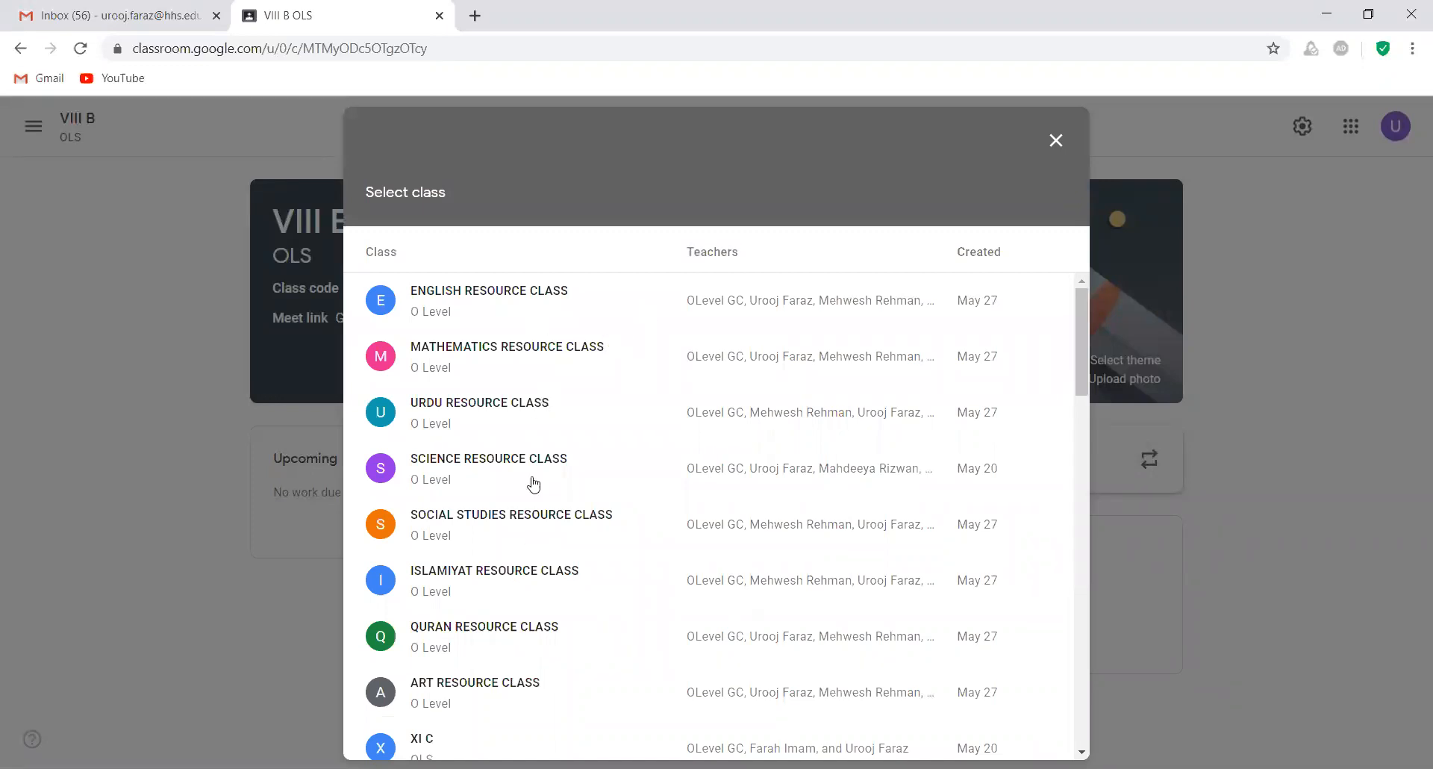
click(550, 303)
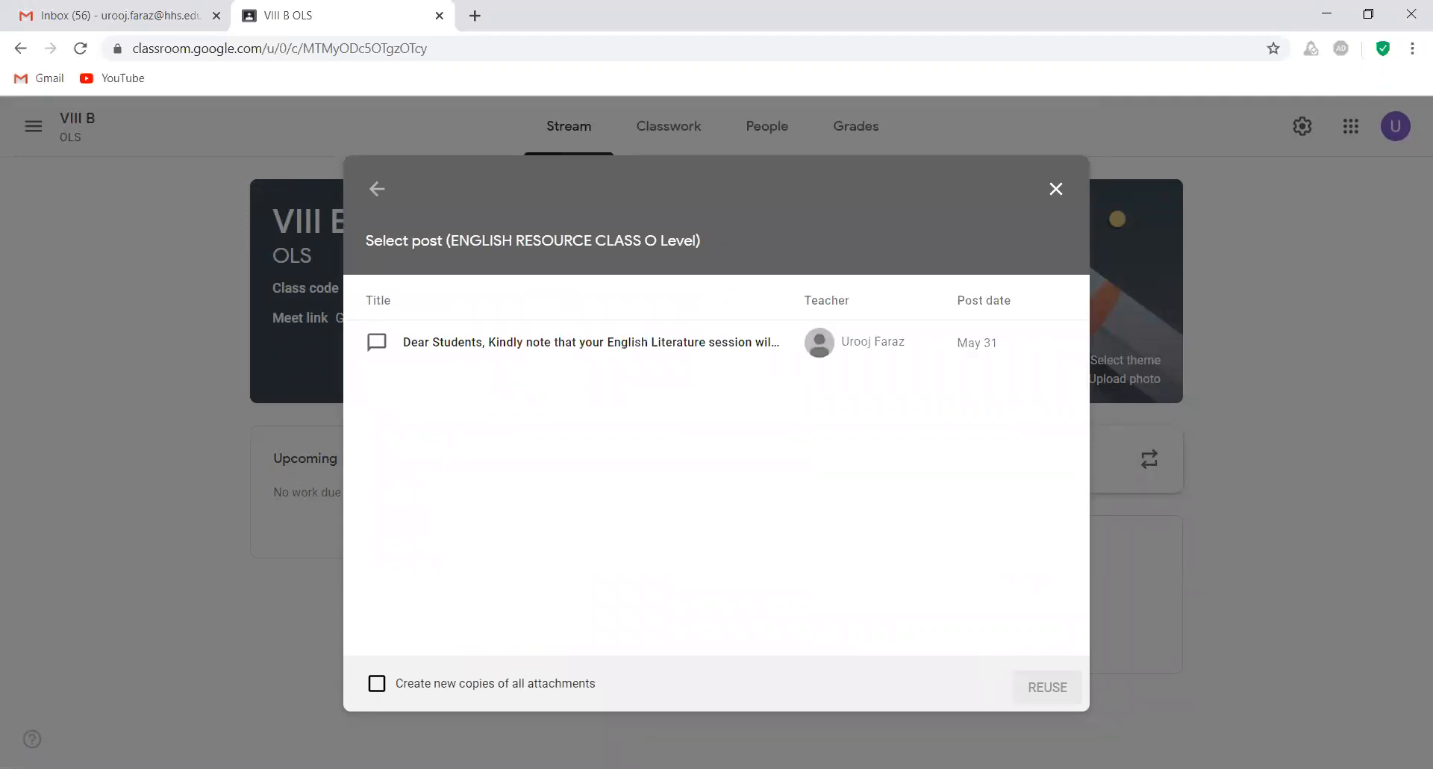
click(719, 348)
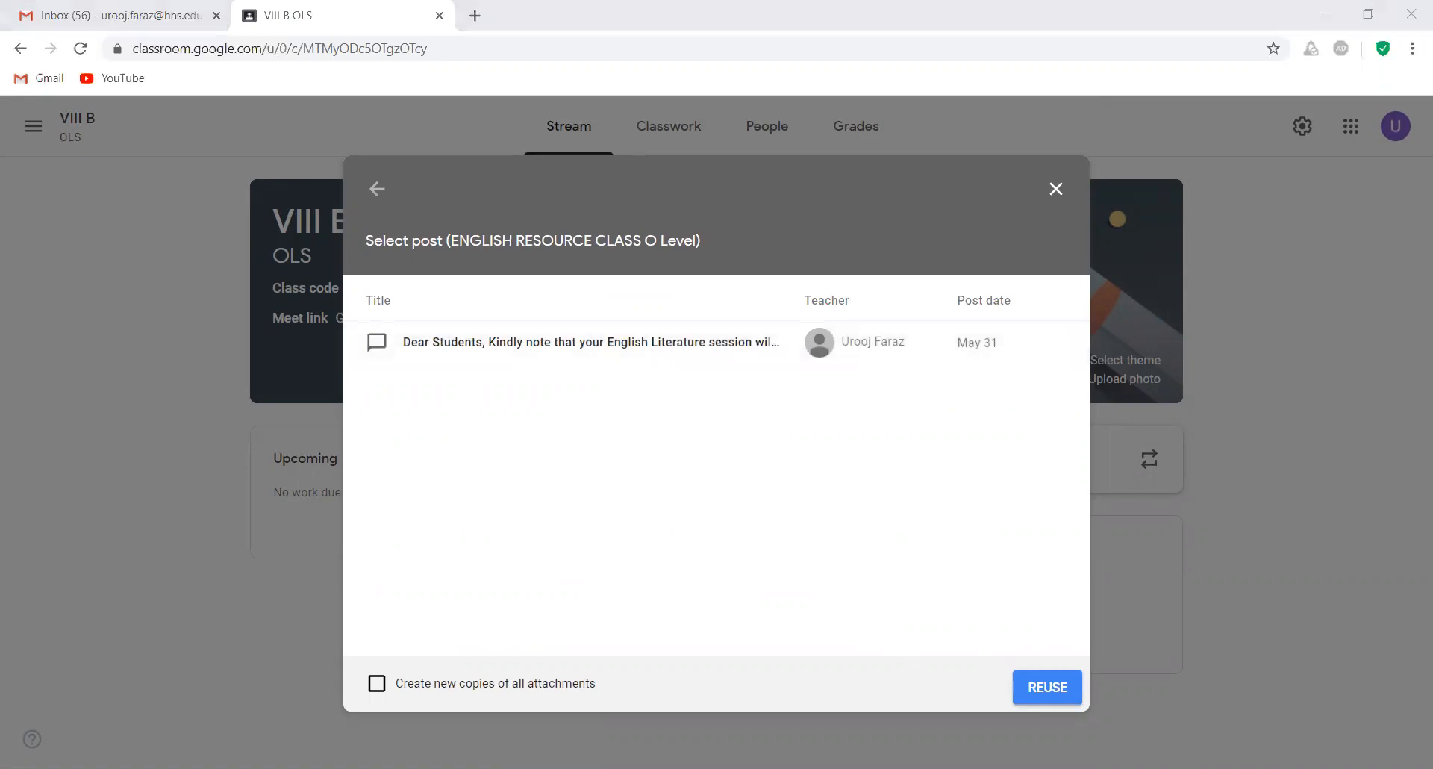
click(1035, 684)
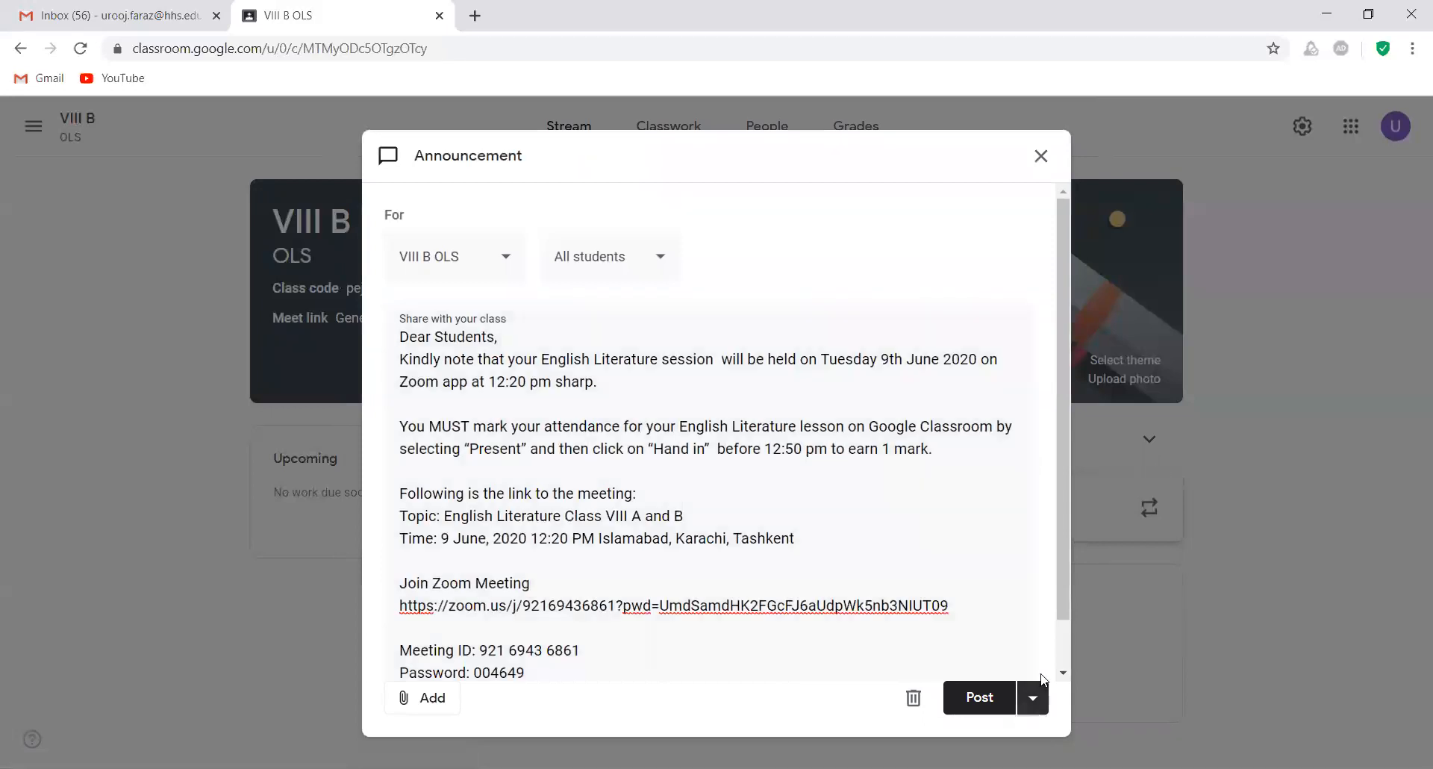
Step: Schedule the VIII B announcement for Jun 6, 2020 at 8:00 AM
click(1032, 697)
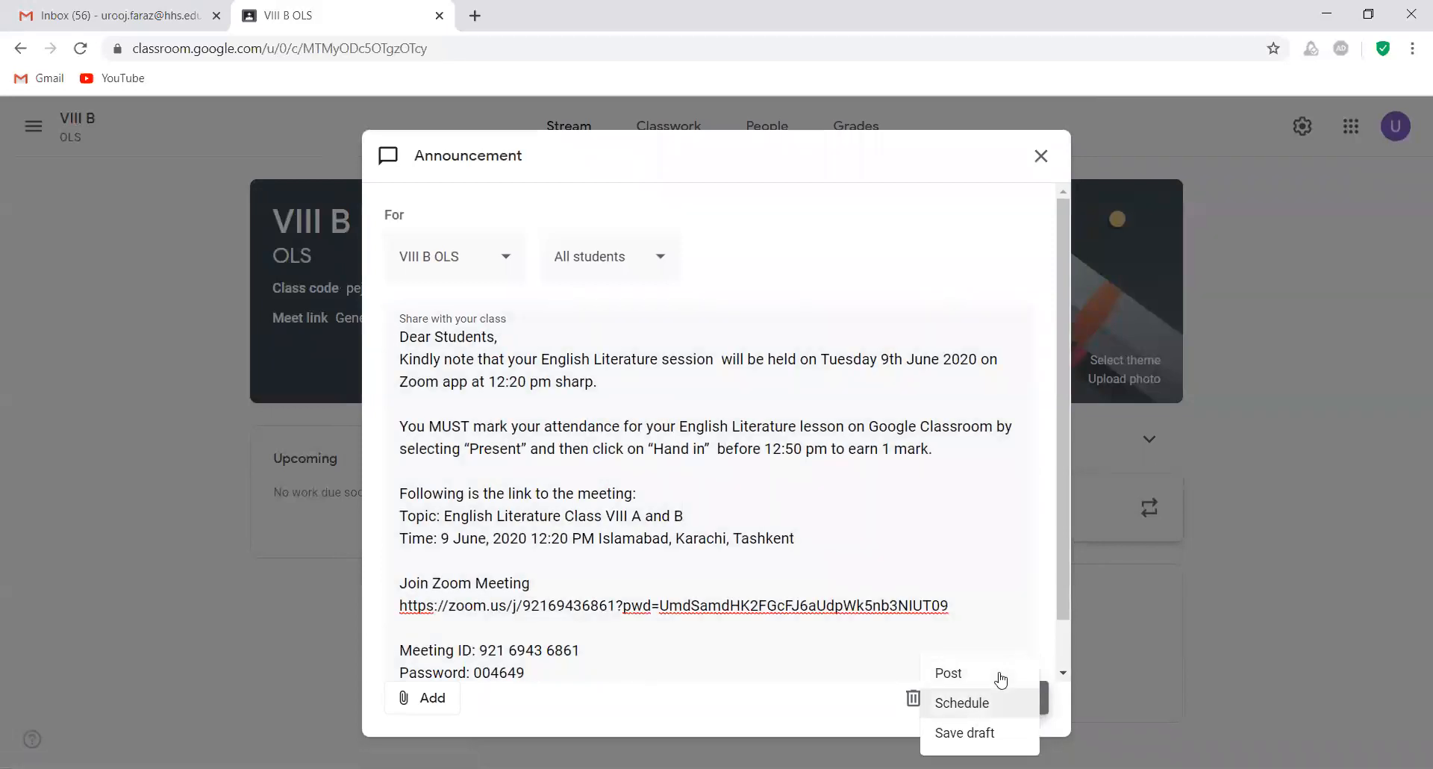
click(993, 702)
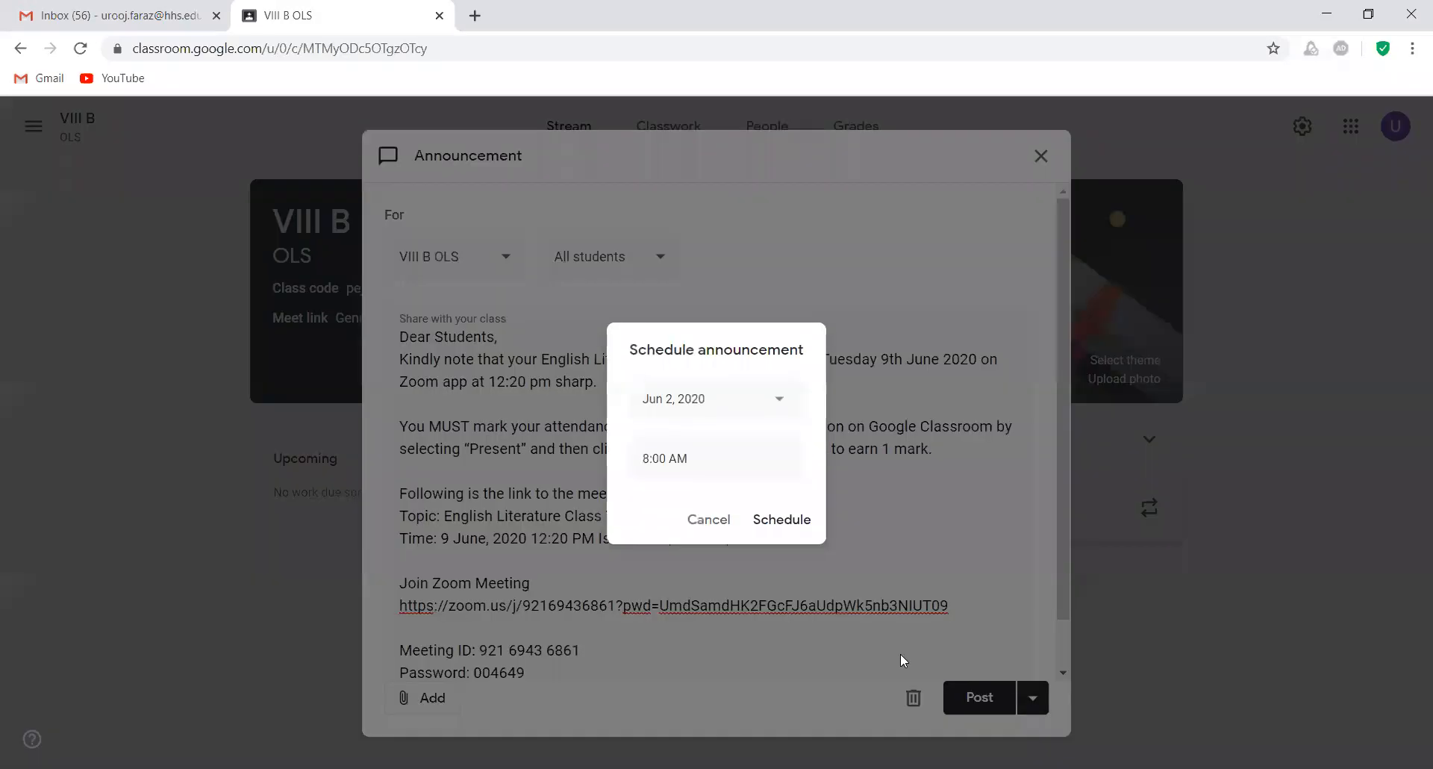
click(736, 409)
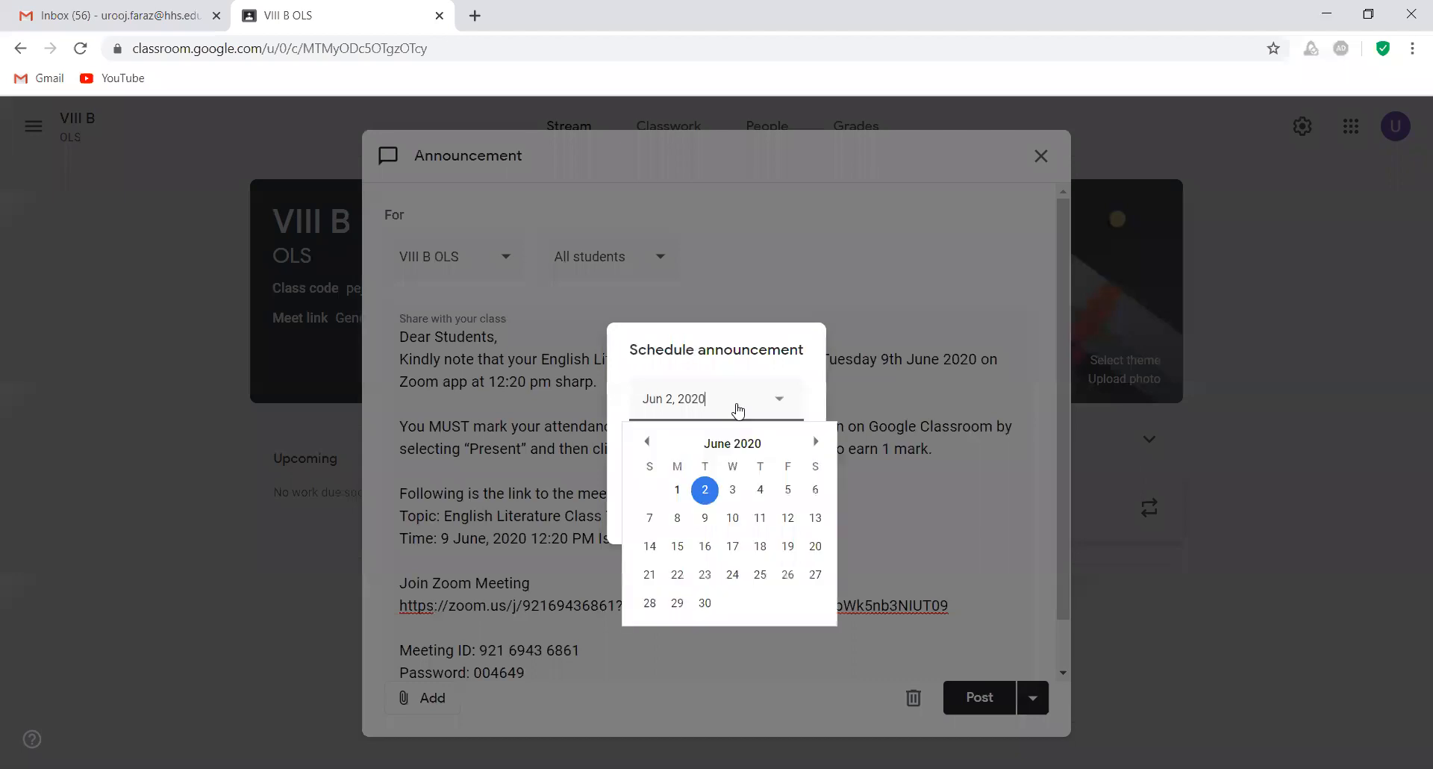
click(815, 493)
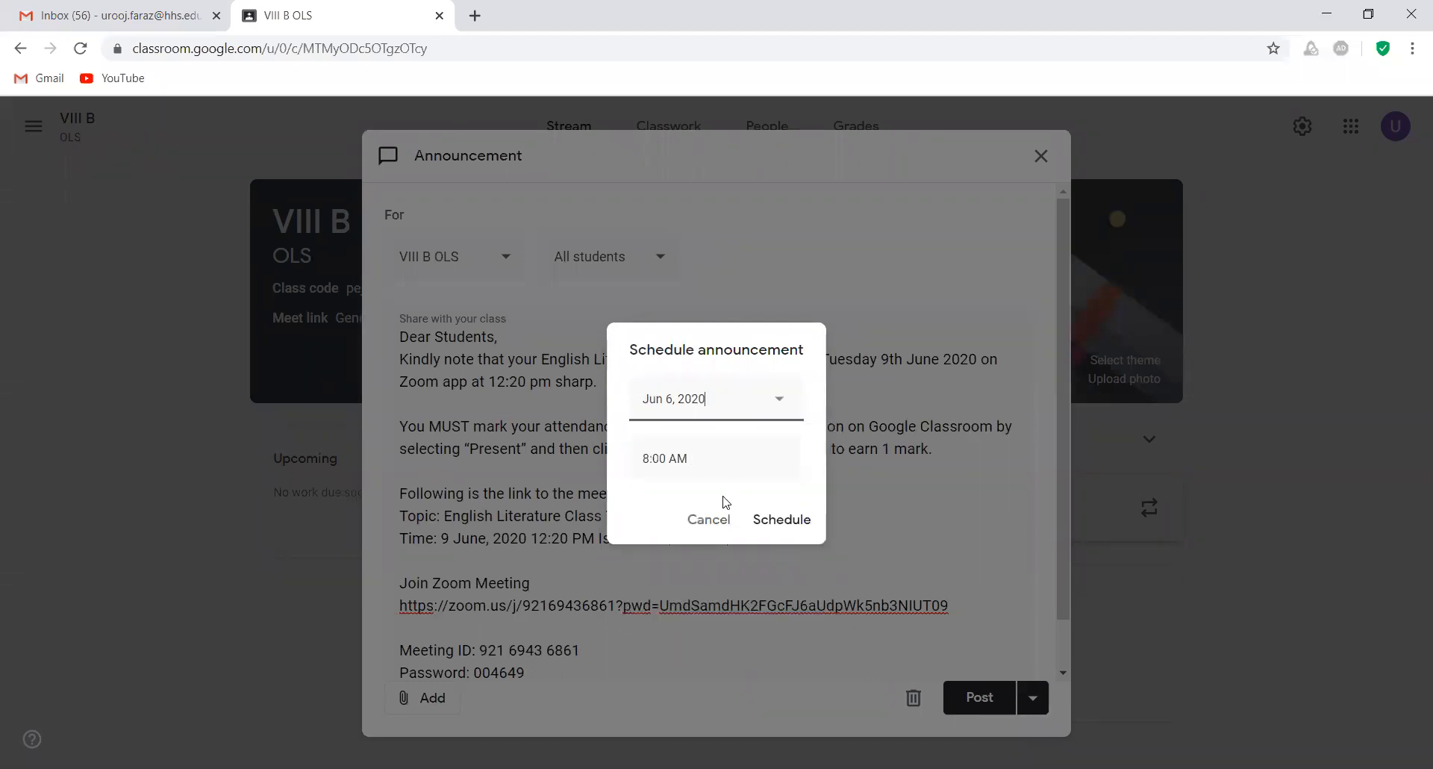
click(761, 517)
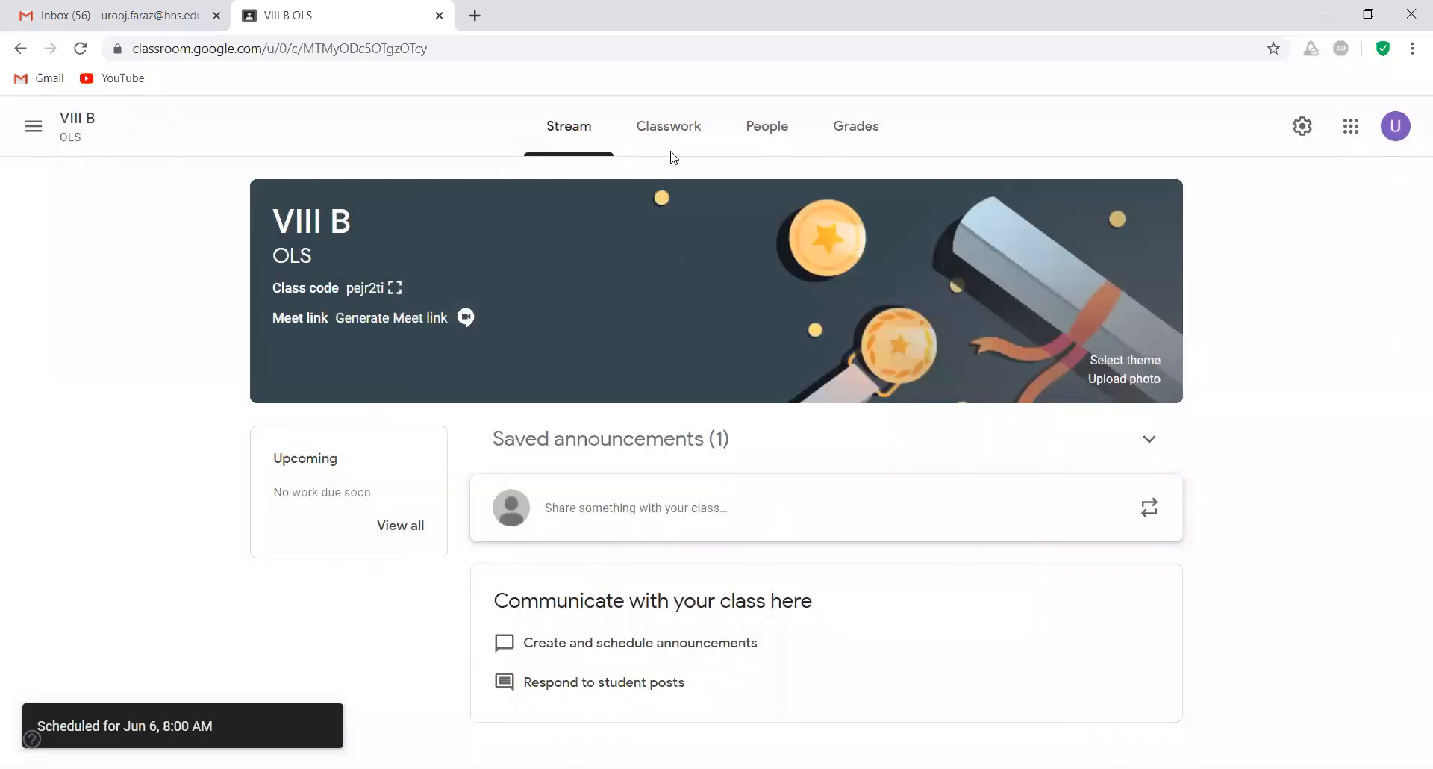
Step: Reuse the English Literature attendance question from the English resource class in the VIII B classwork
click(666, 128)
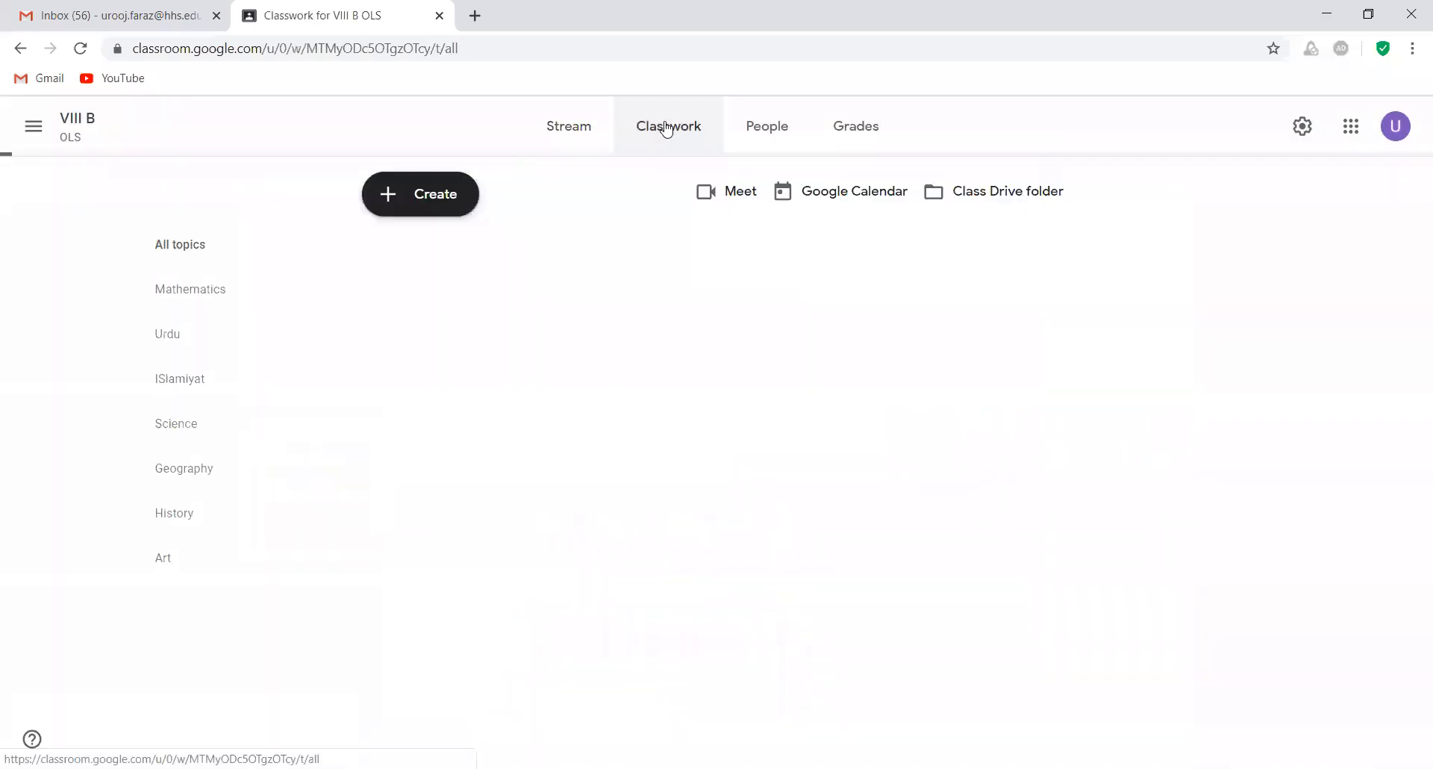
click(437, 192)
click(422, 368)
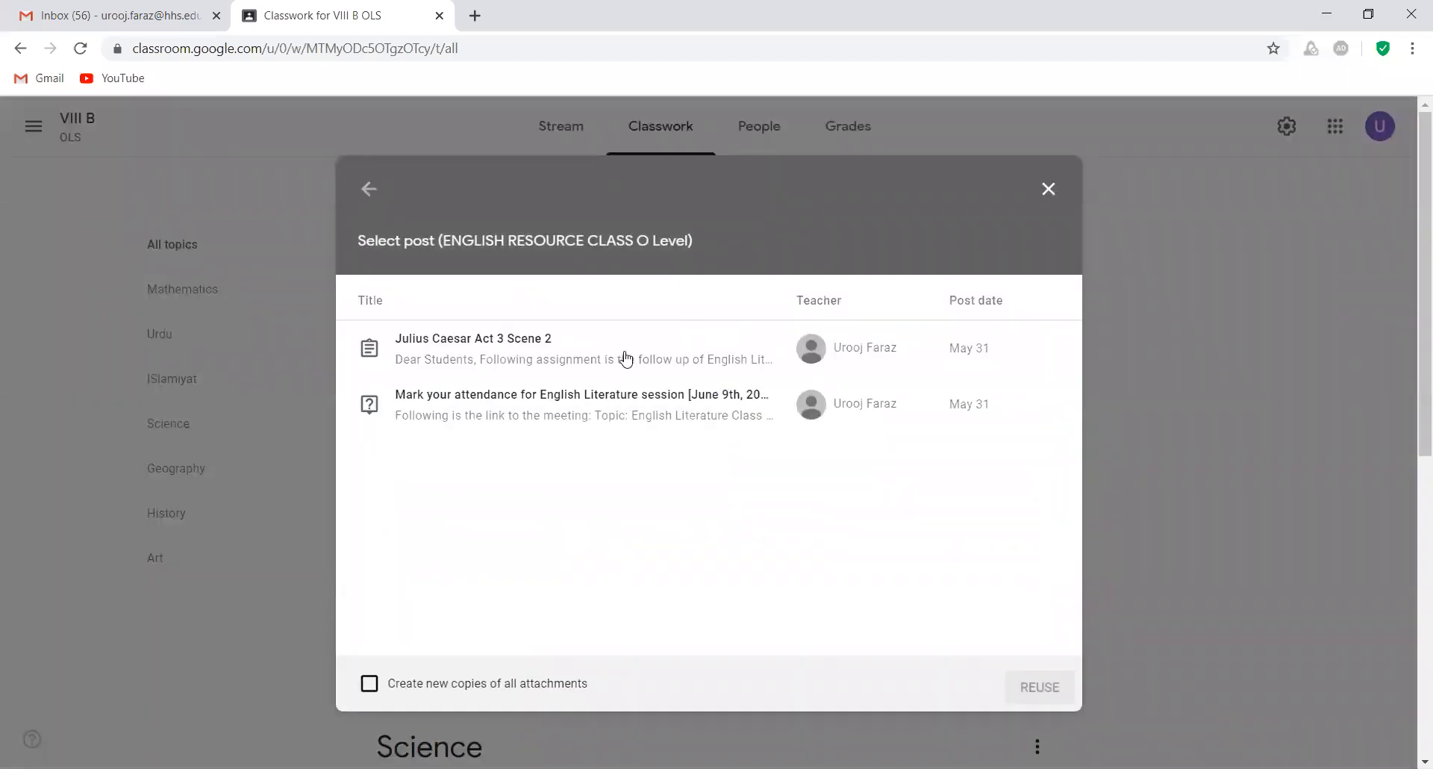
click(589, 407)
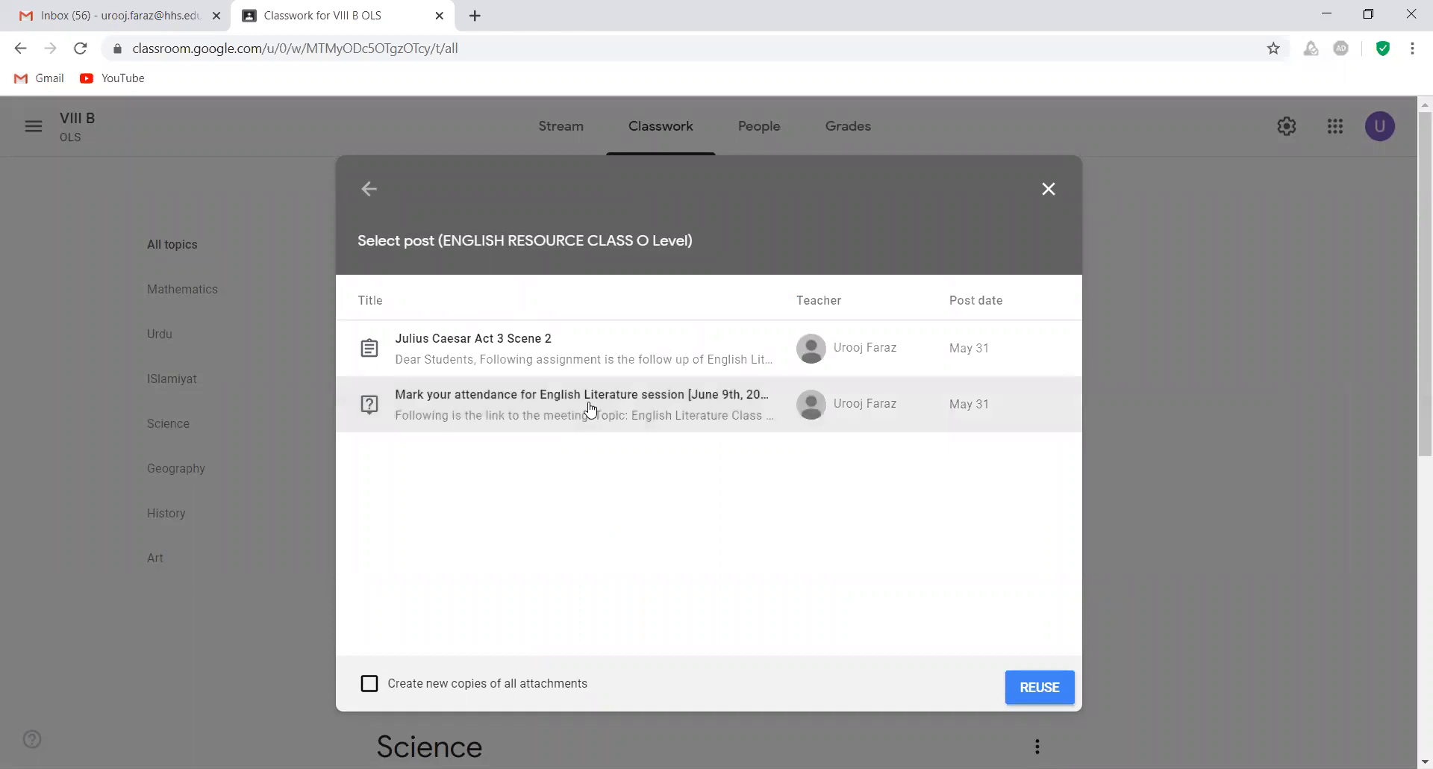
click(996, 683)
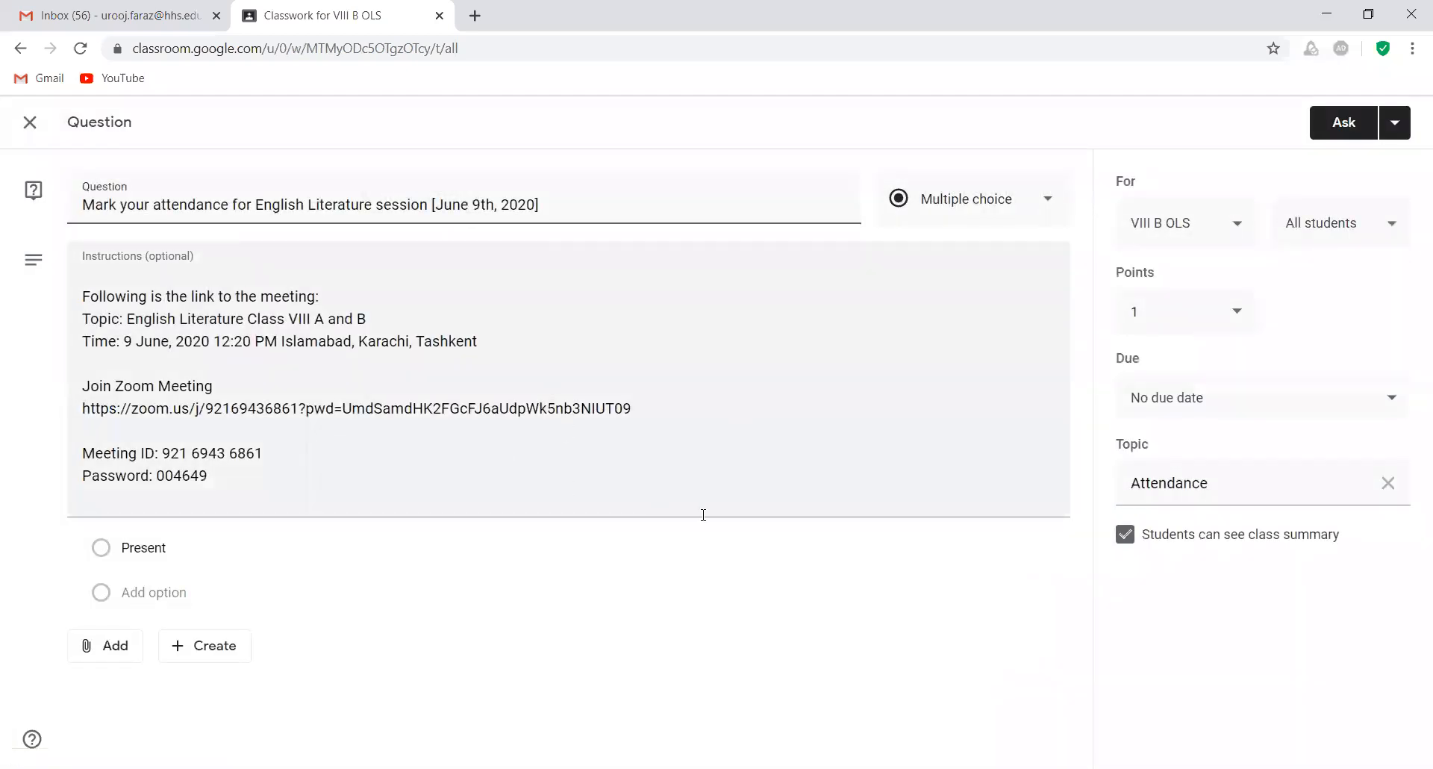
Step: Set the attendance question's due date to Jun 9, 2020 at 12:50 PM
click(1333, 403)
click(1216, 490)
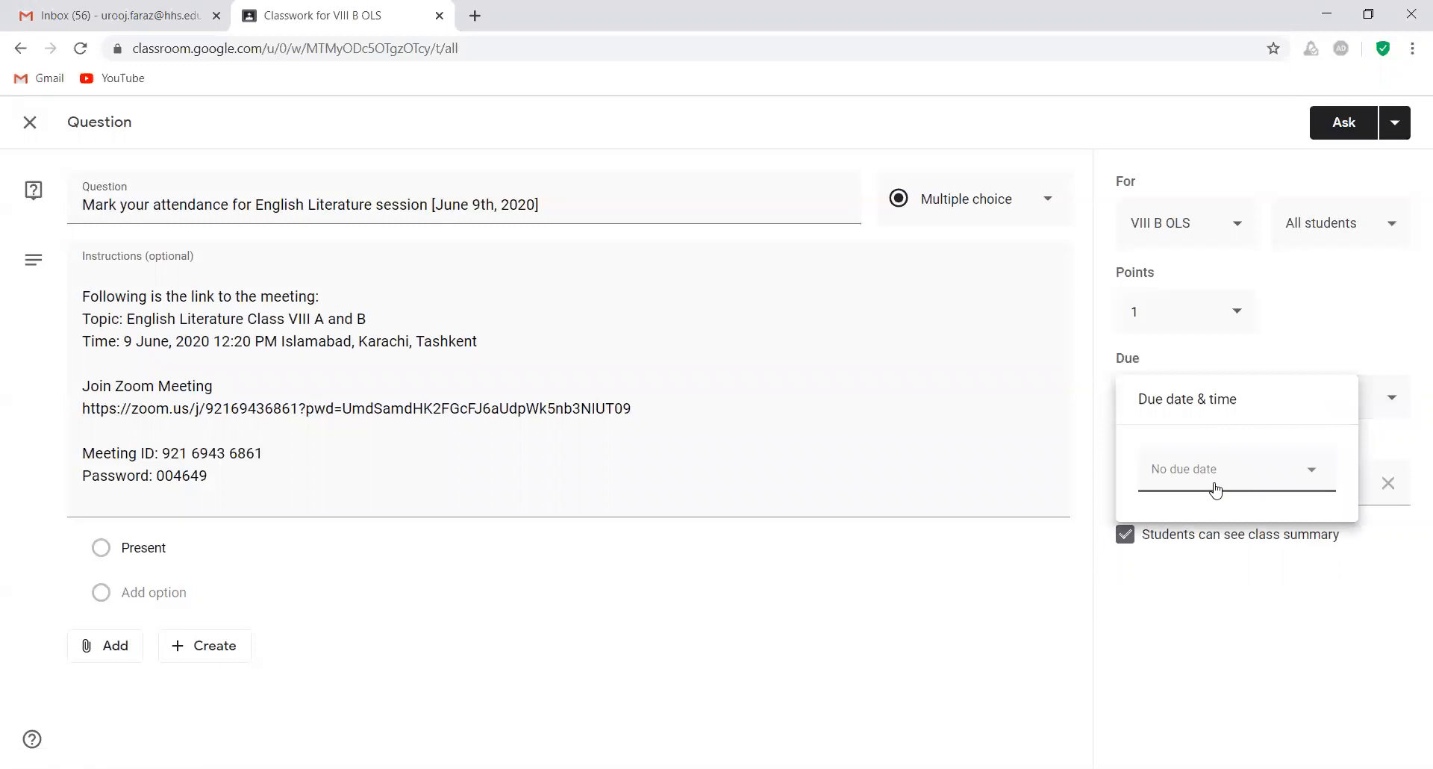
click(1222, 588)
click(1233, 529)
text(12:50 PM)
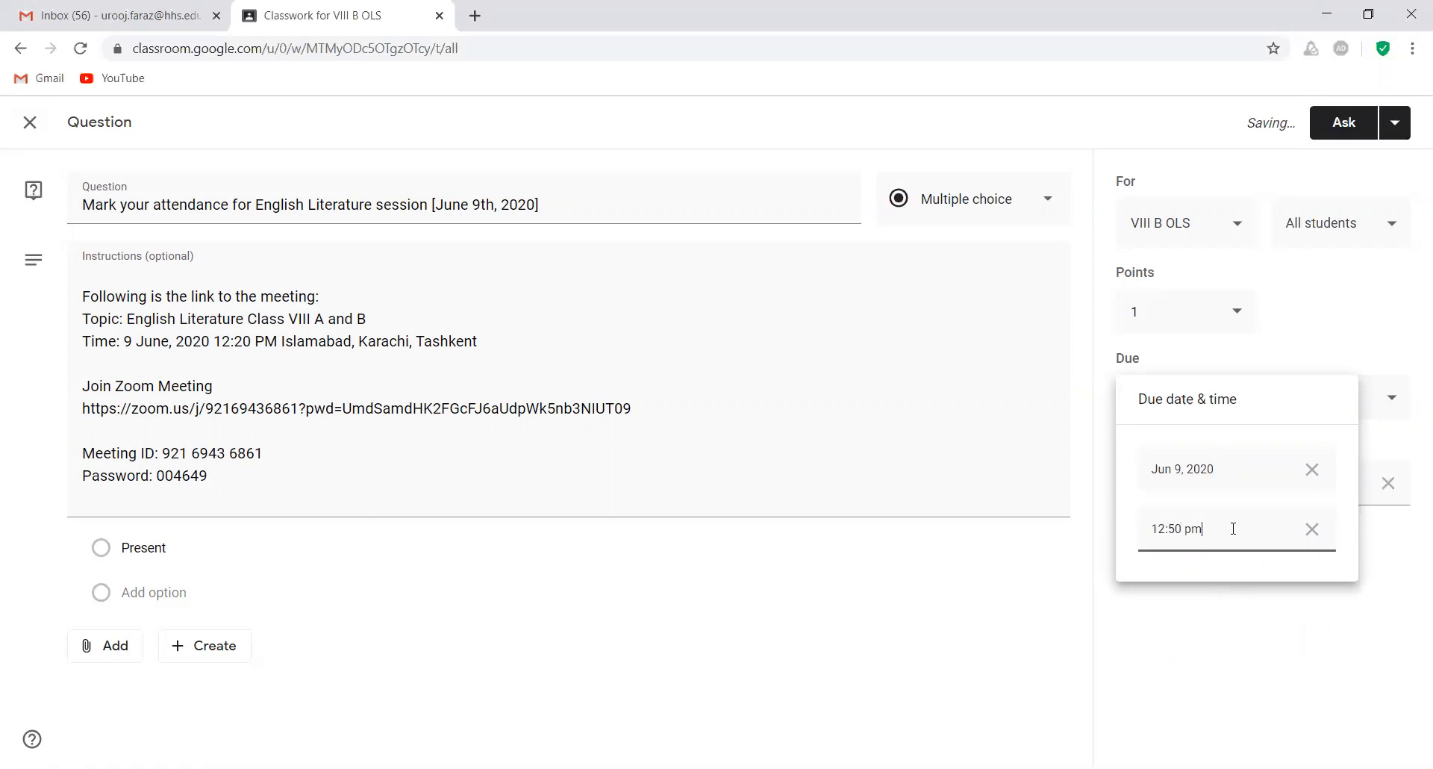
click(1410, 407)
Step: Clear the attendance question's carried-over topic and create a new topic named Attendance for it in VIII B
click(1387, 483)
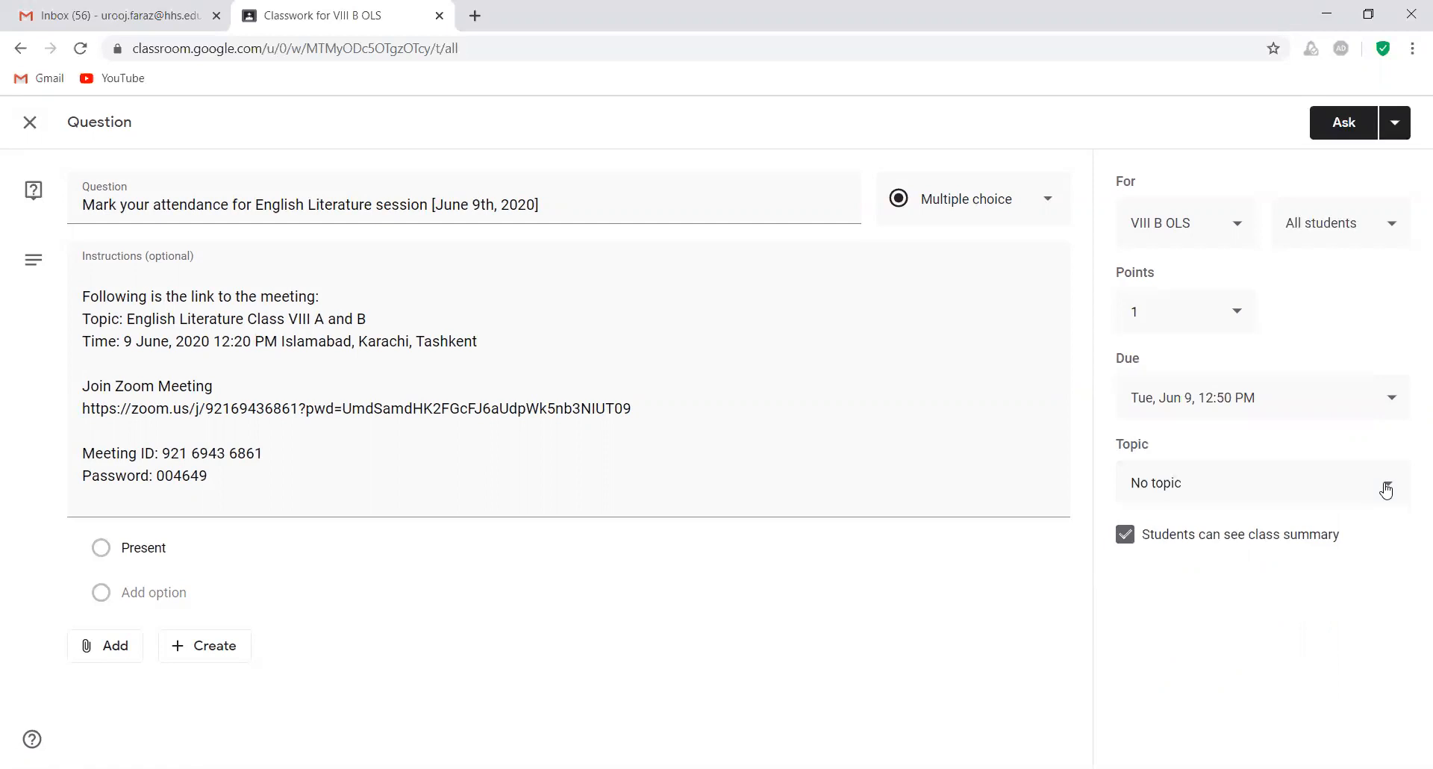
click(1352, 493)
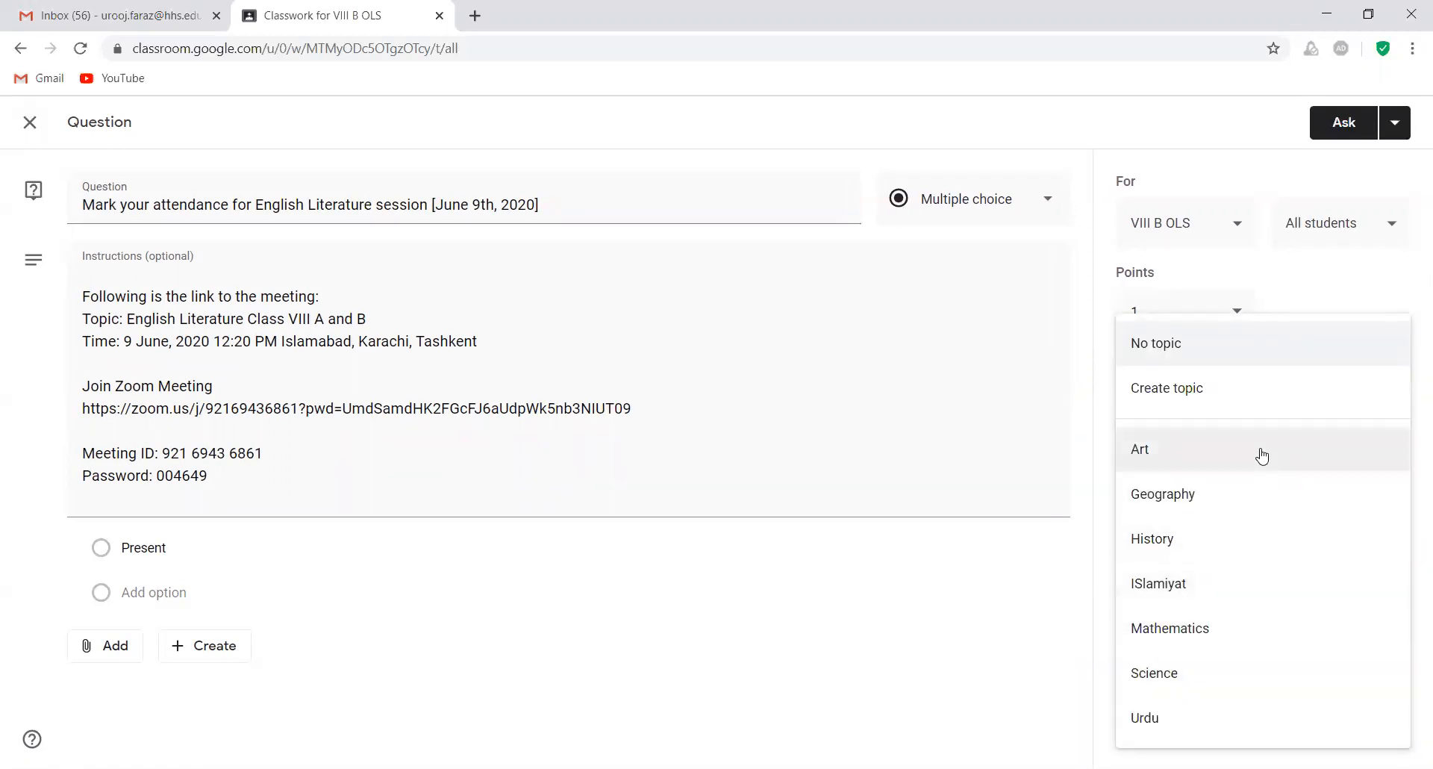
click(1268, 399)
text(Attenda\\\)
key(BackSpace)
key(BackSpace)
key(BackSpace)
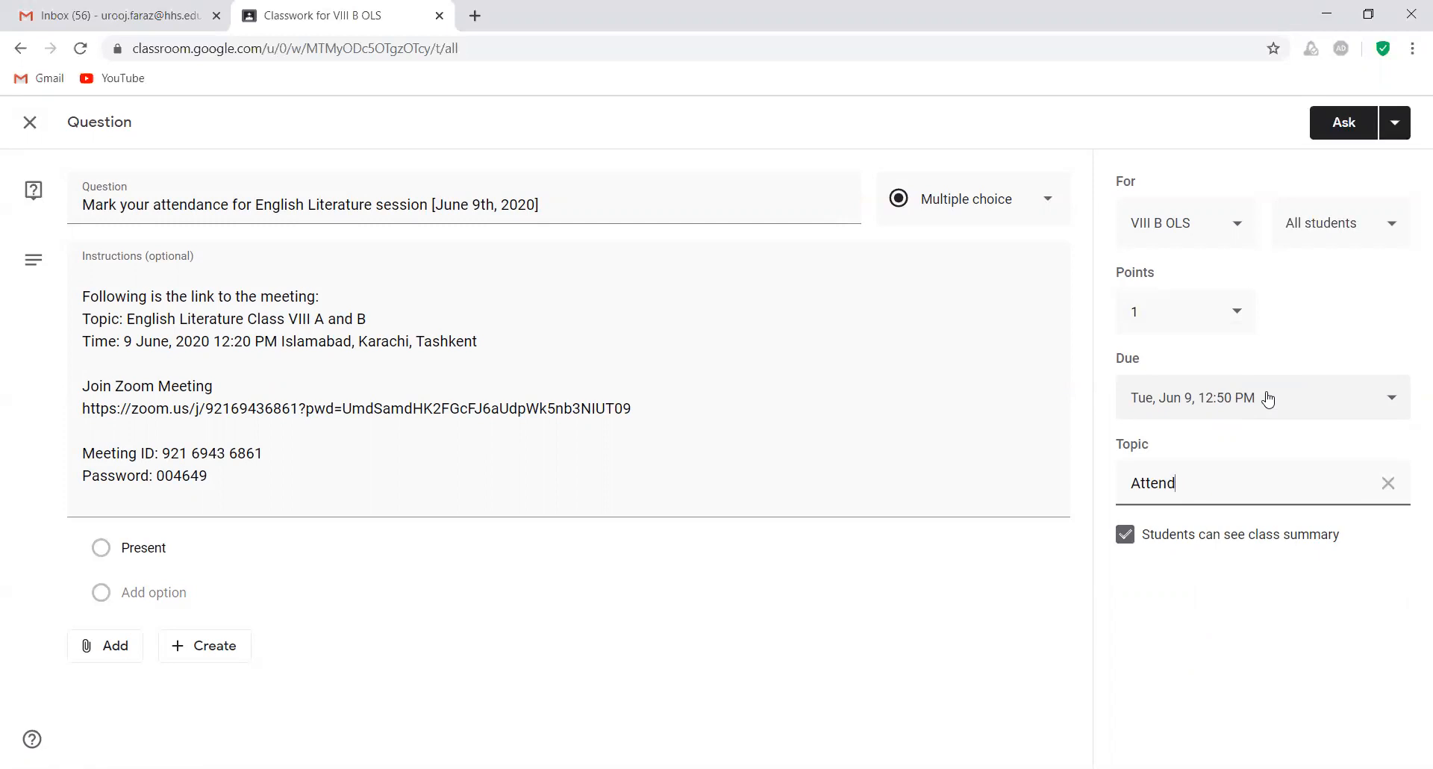
text(nce)
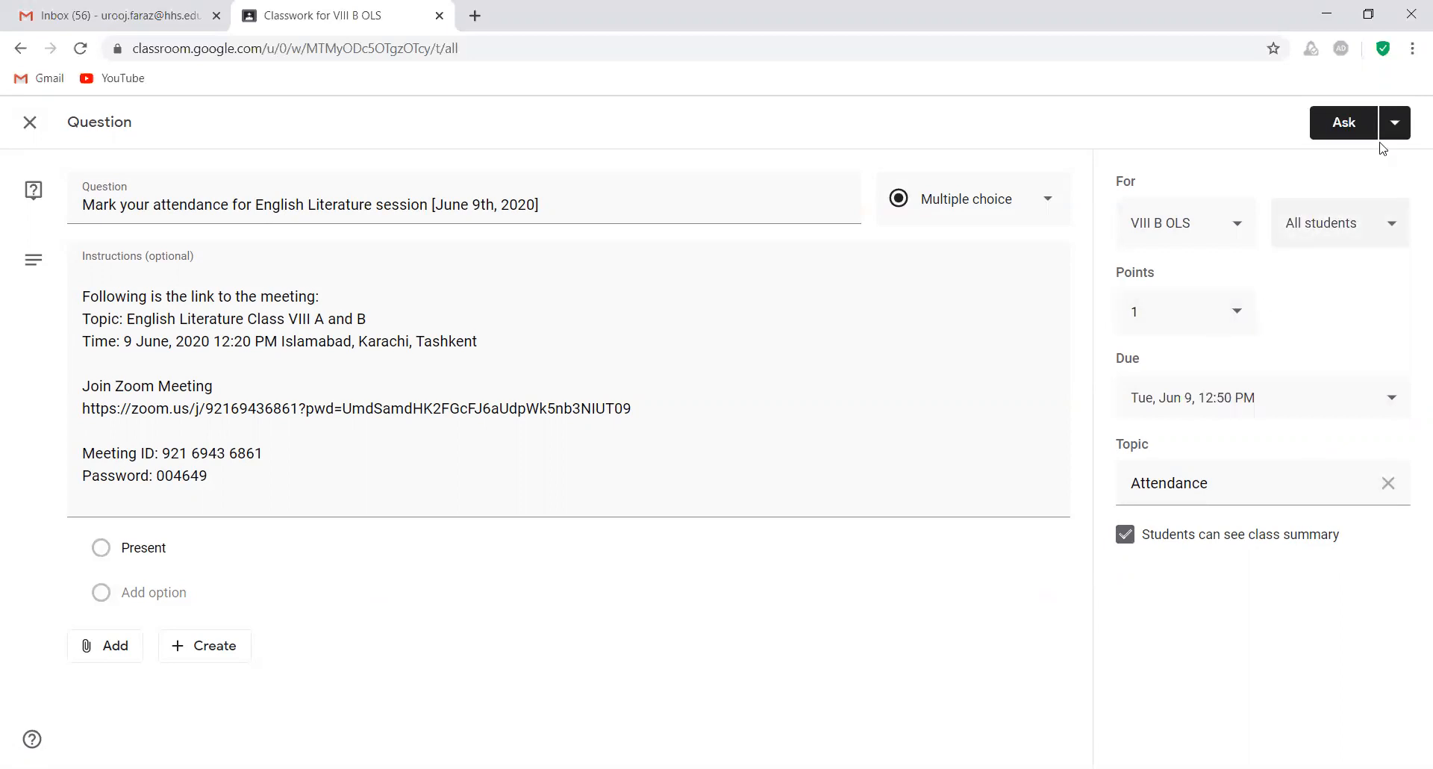
Step: Schedule the VIII B attendance question for Jun 9, 2020 at 12:15 PM
click(1394, 128)
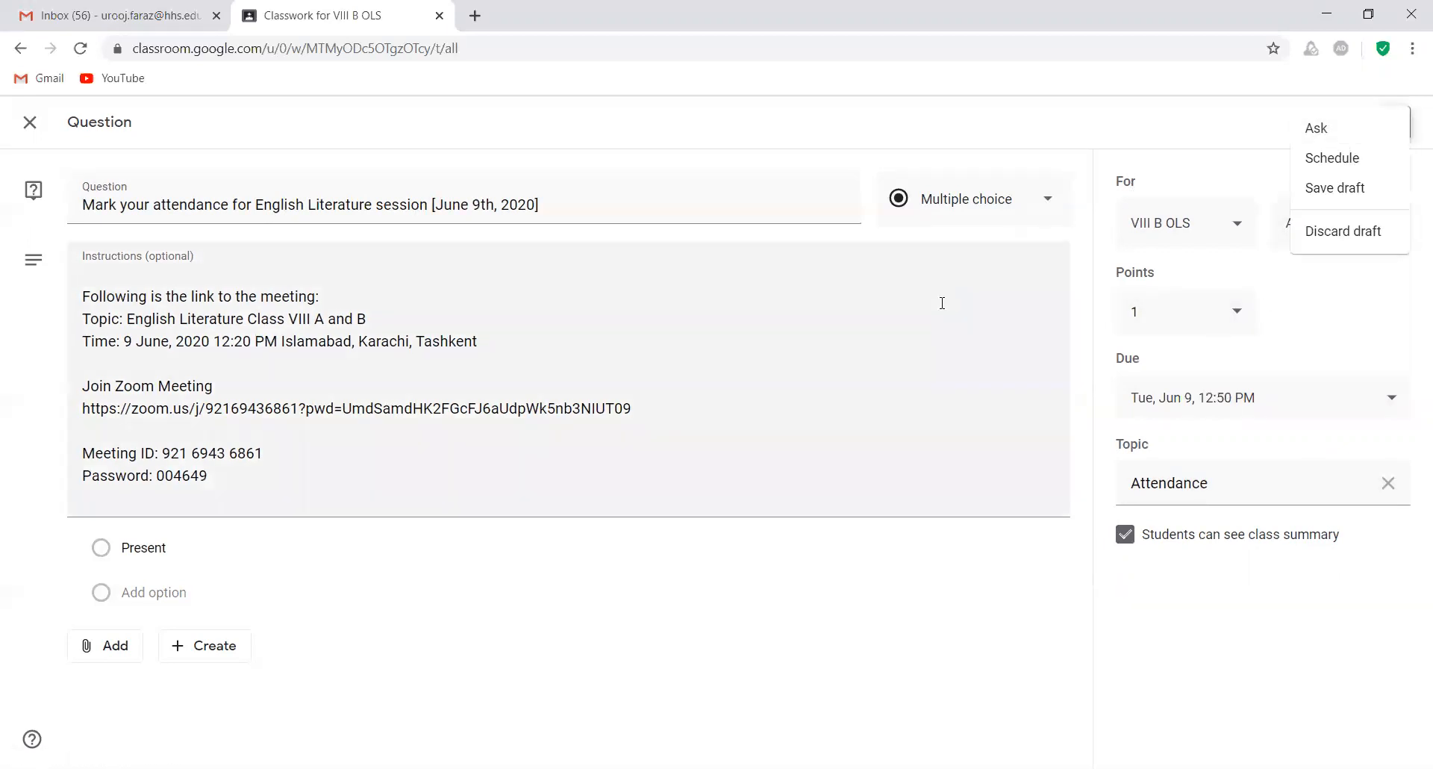
click(955, 349)
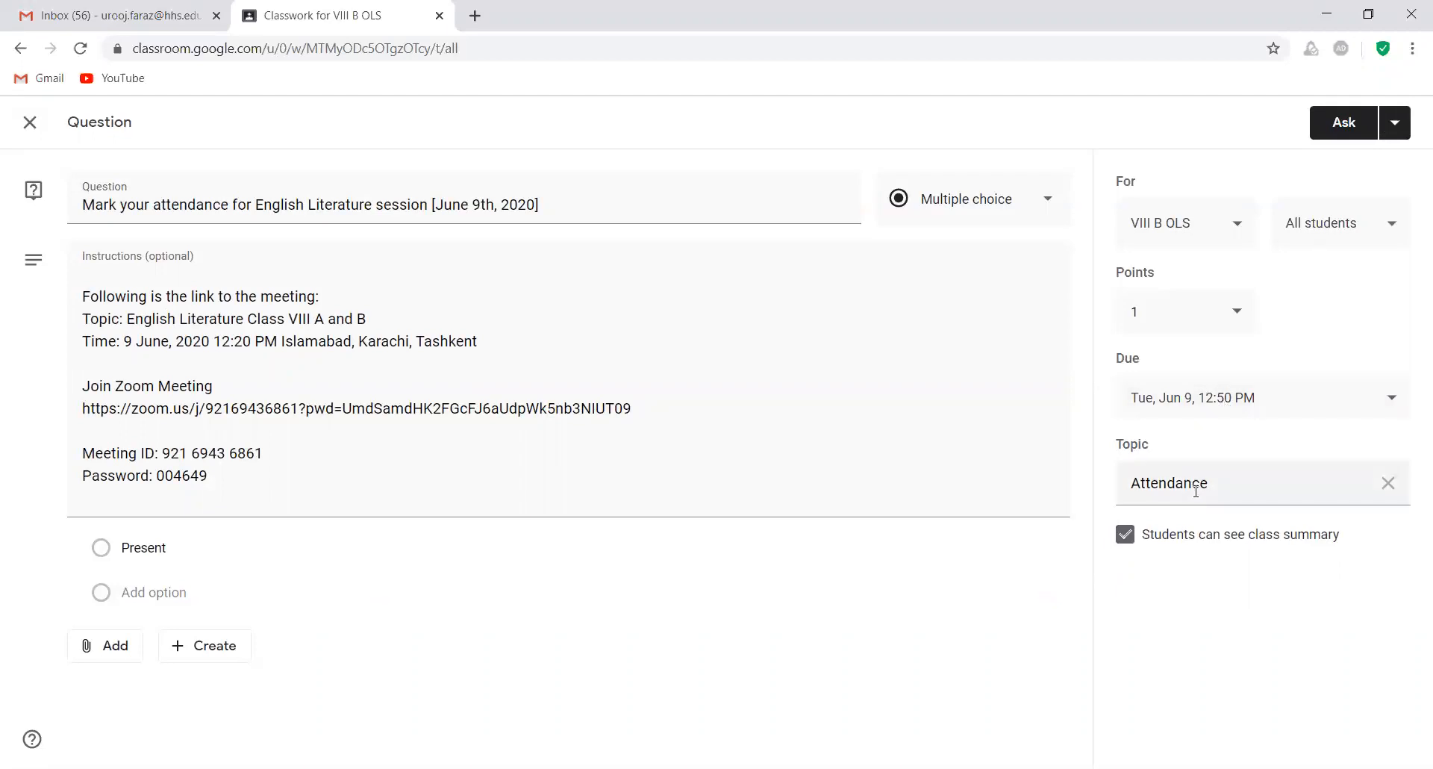
click(1401, 129)
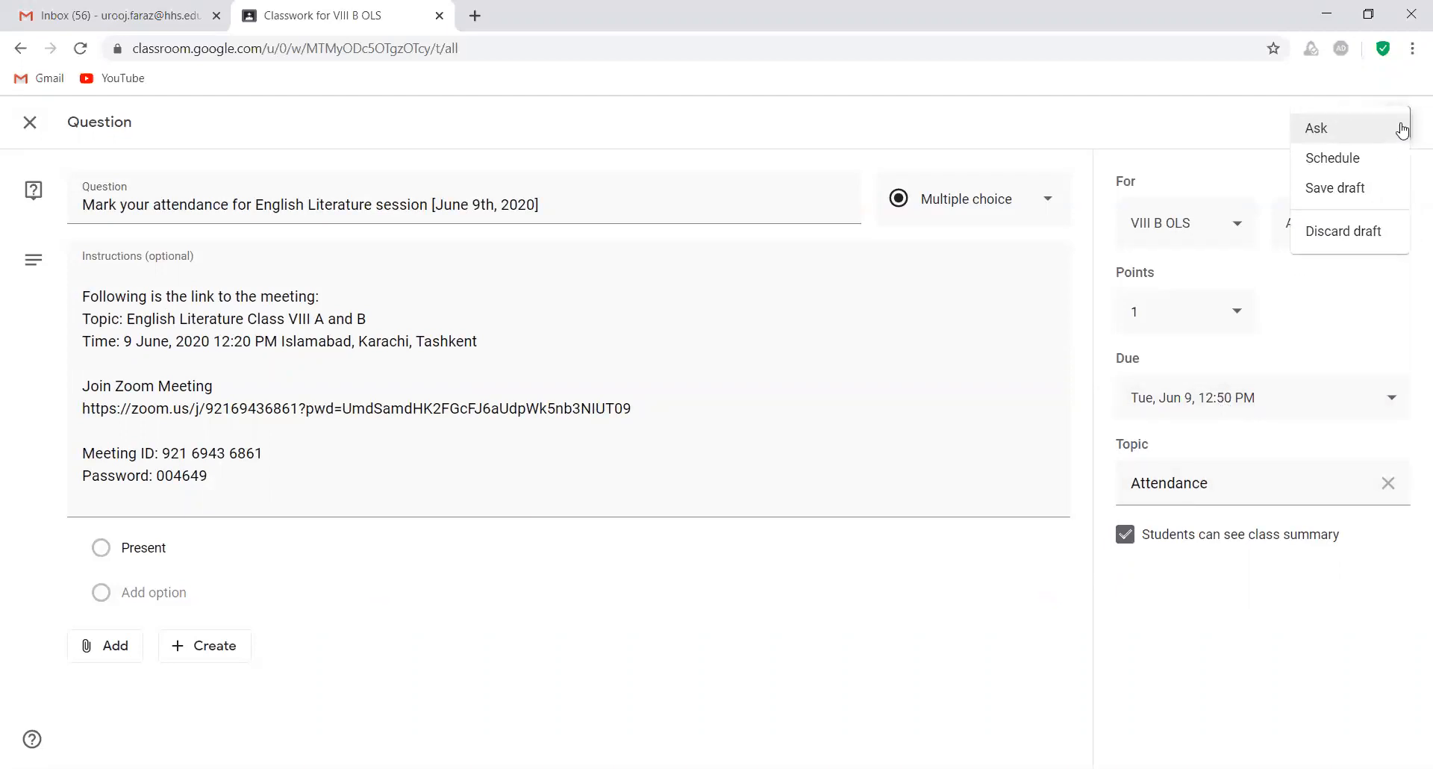
click(1356, 165)
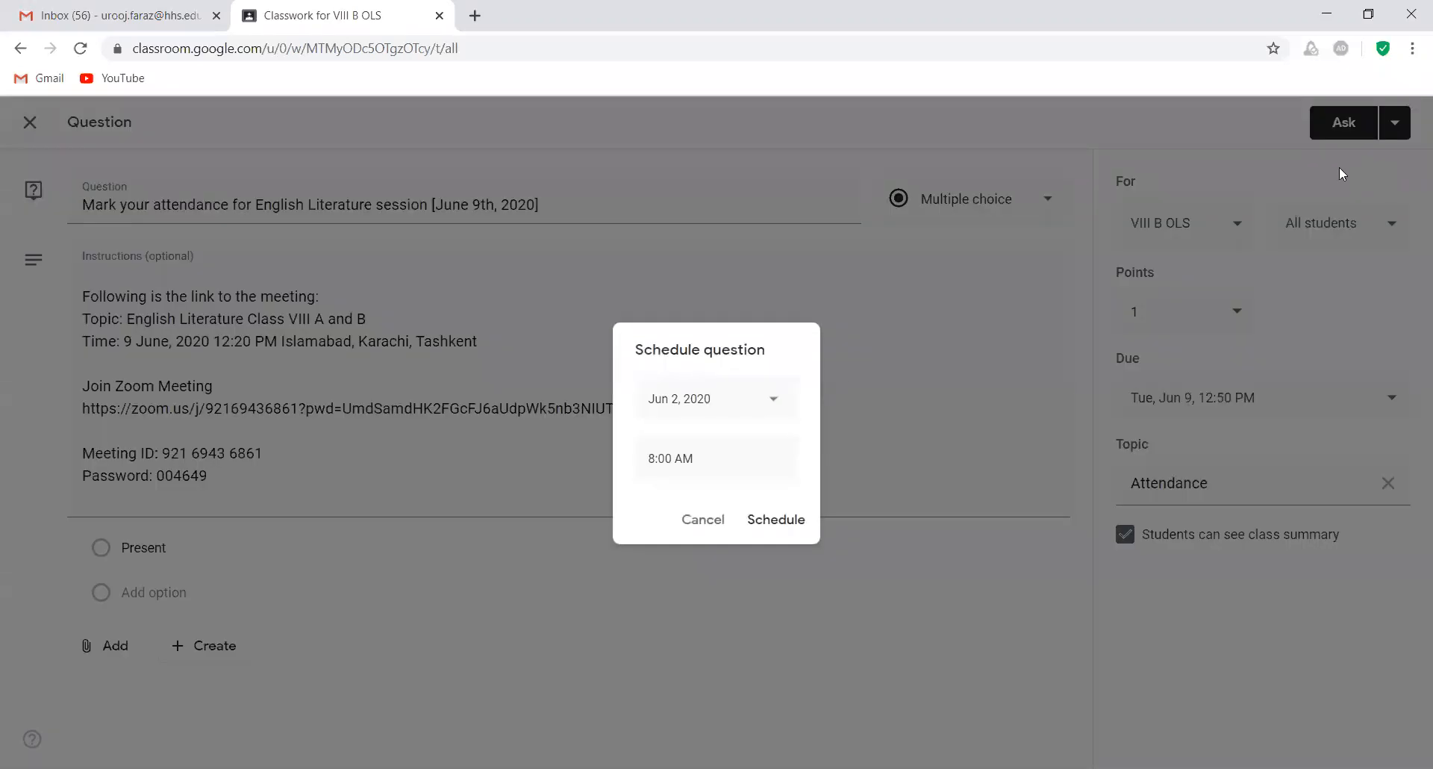
click(778, 407)
click(719, 518)
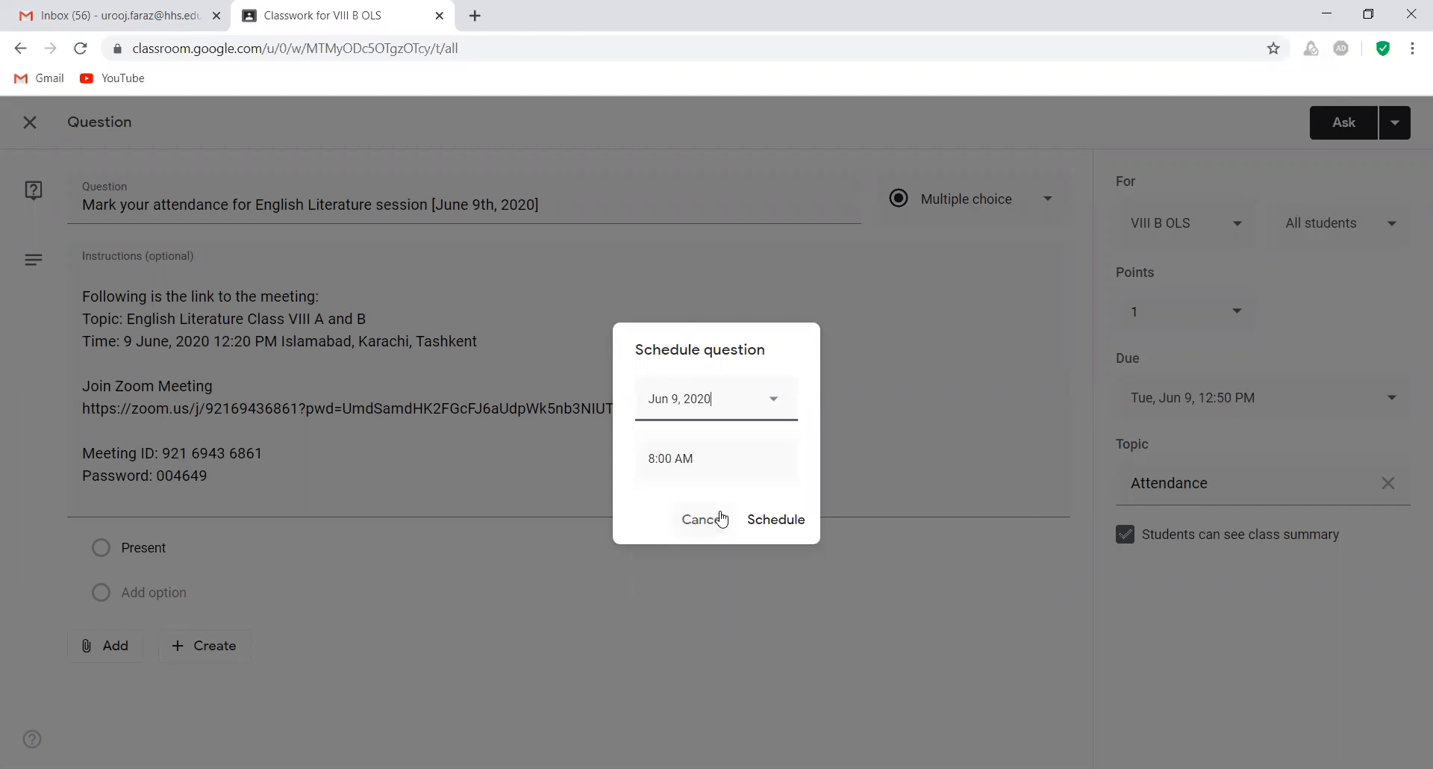
click(715, 448)
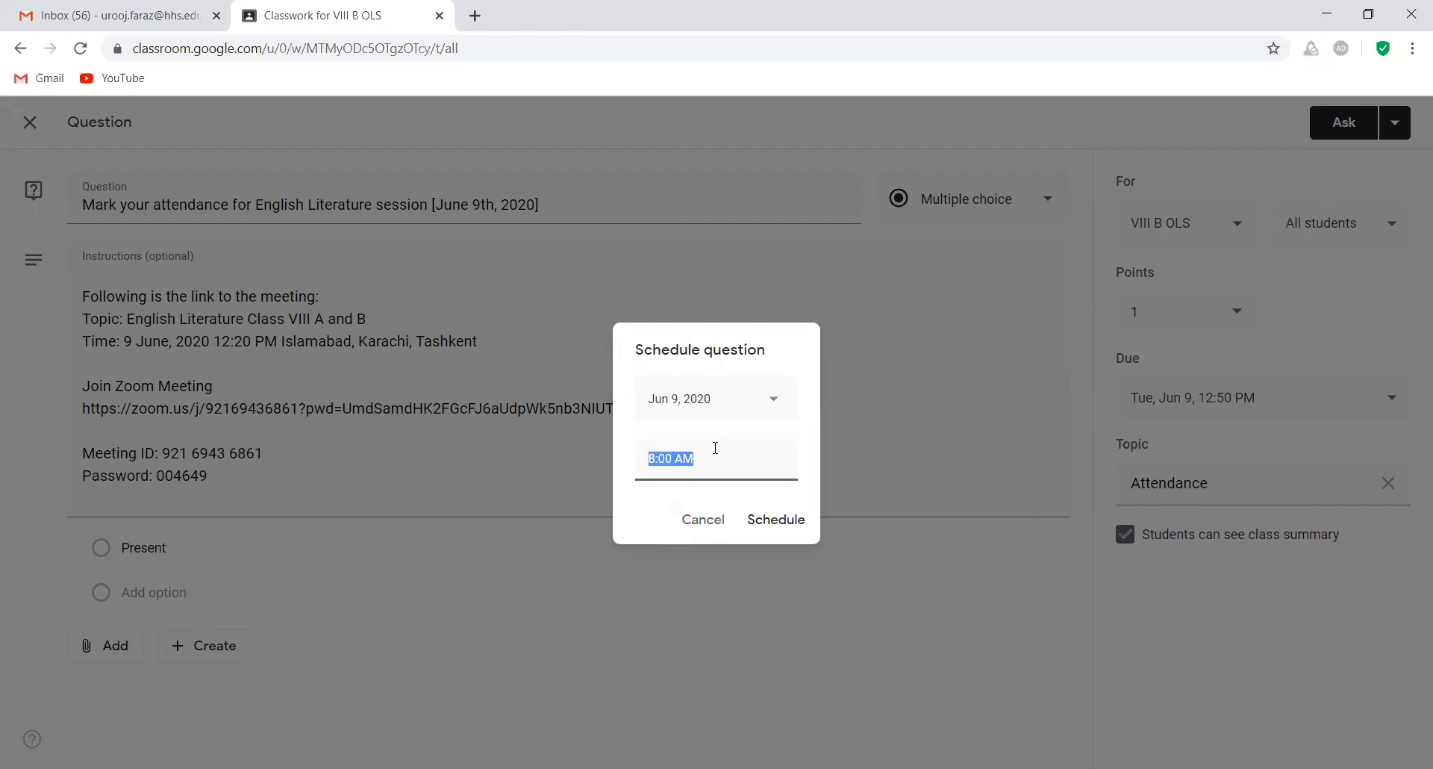
text(12:15 pm)
click(776, 519)
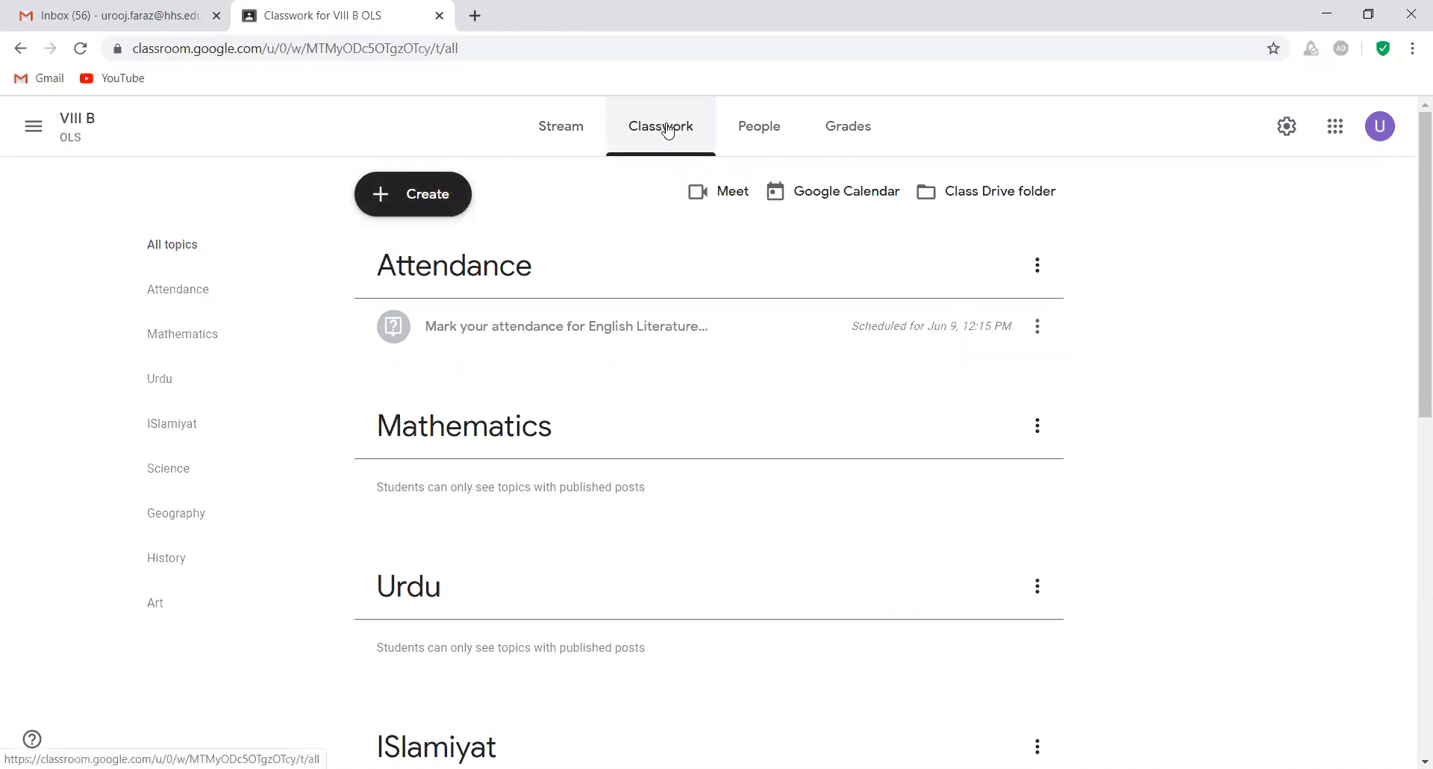
Step: Reuse the Julius Caesar Act 3 Scene 2 assignment from the English resource class in the VIII B classwork
click(438, 207)
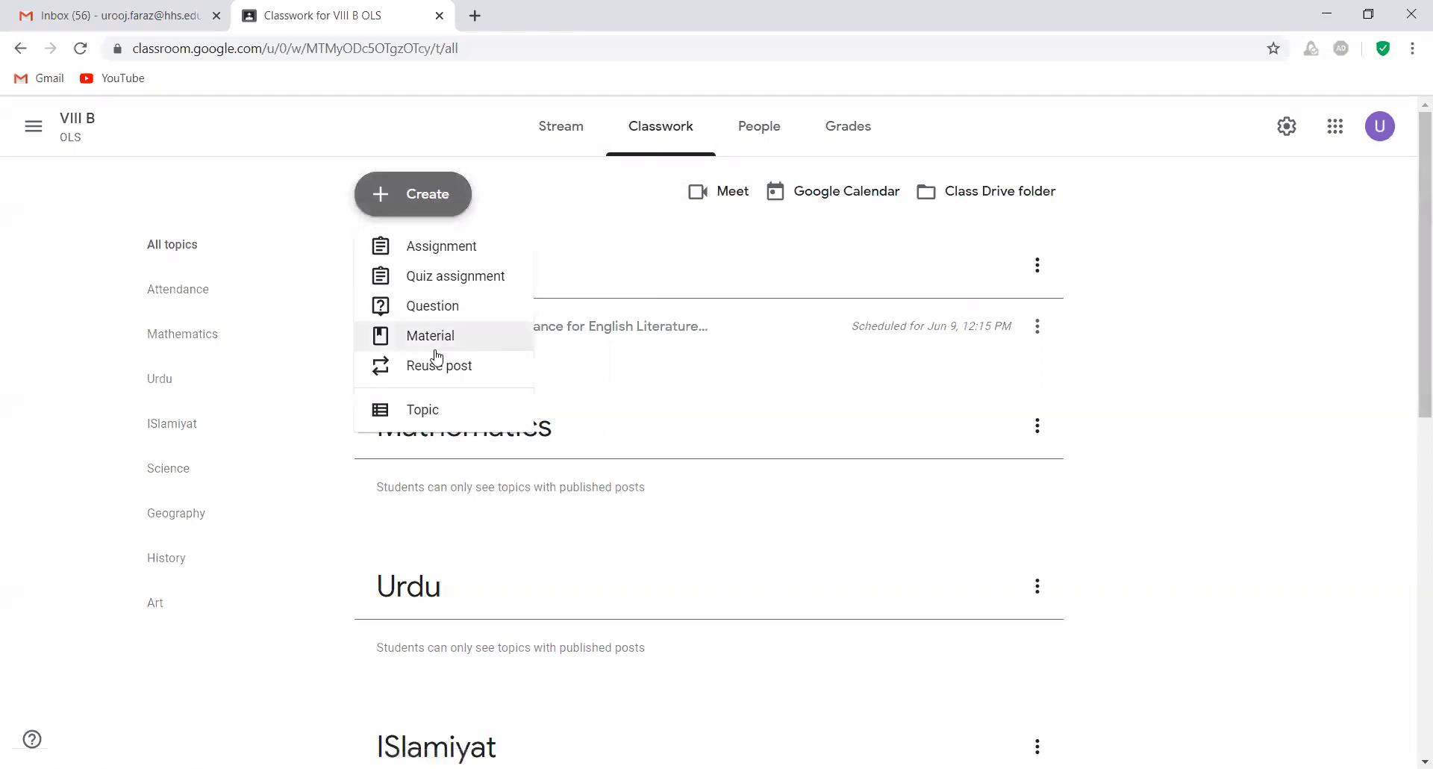
click(439, 365)
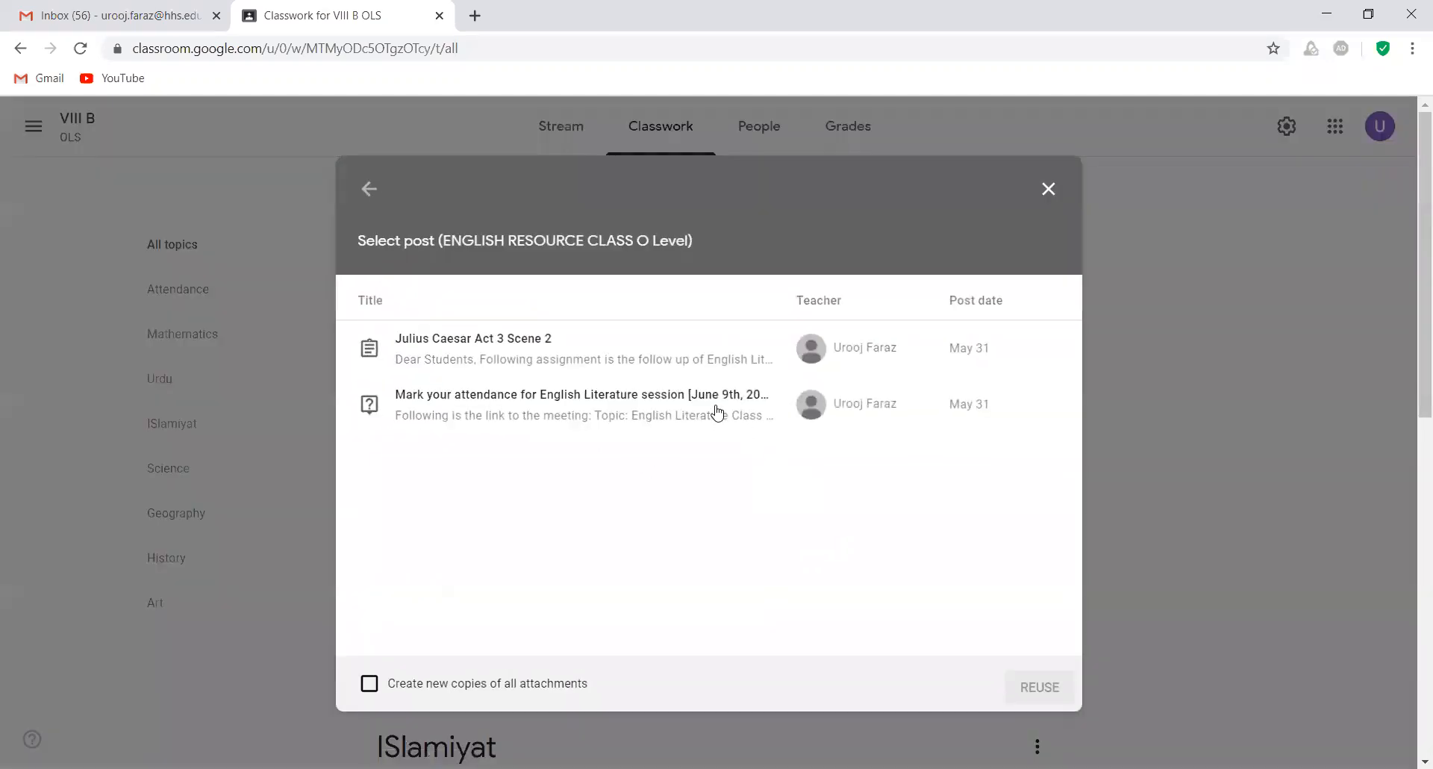
click(677, 357)
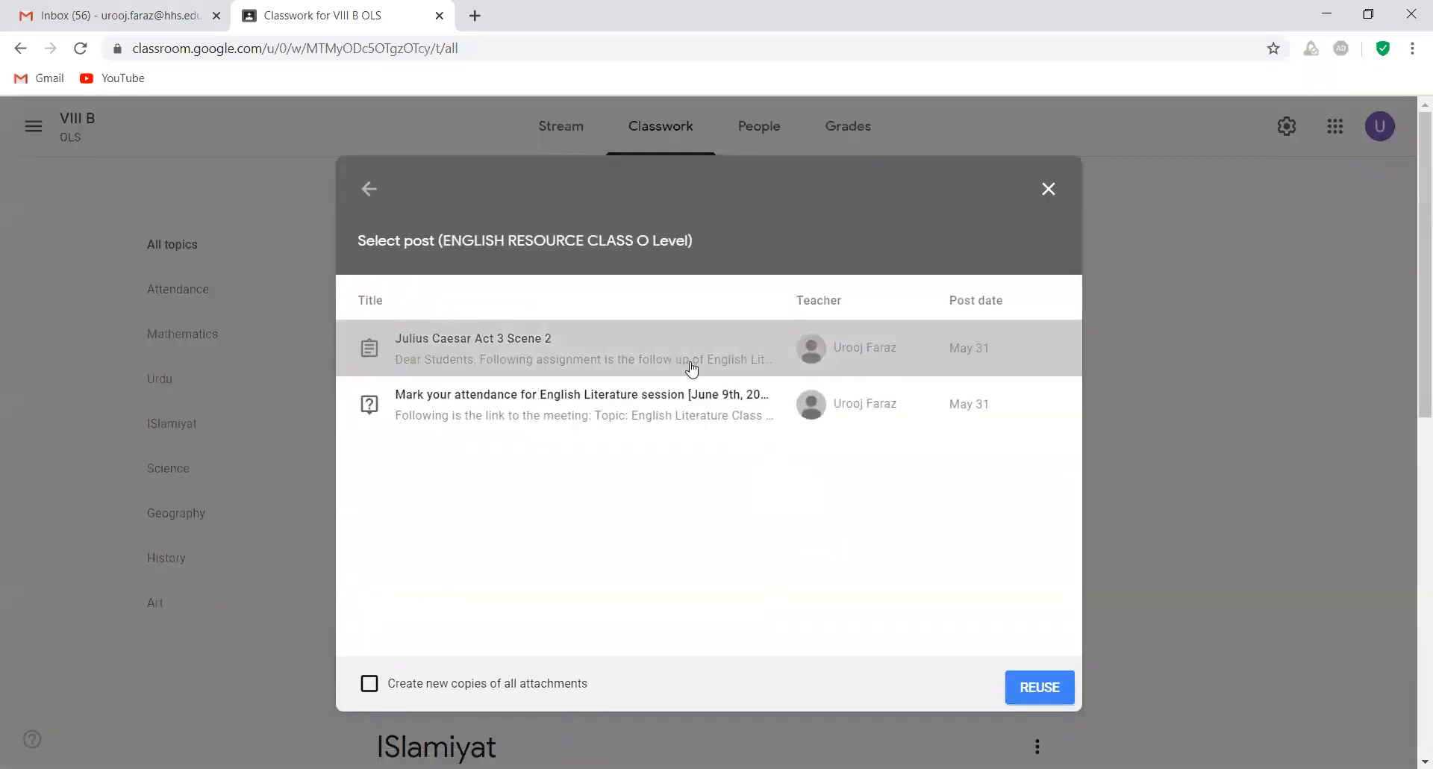
click(1047, 685)
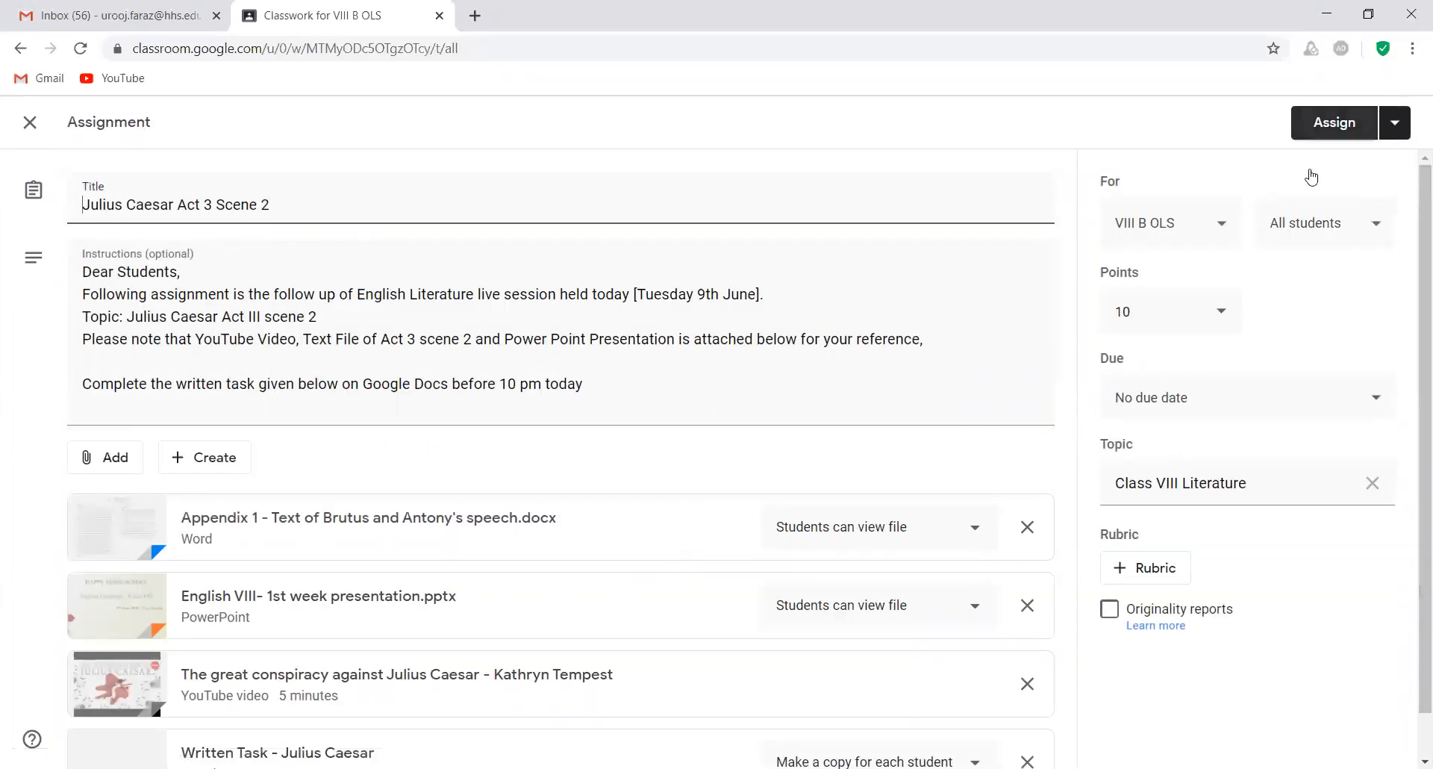
Step: Try to add VII B and VIII C as further recipient classes and schedule the Julius Caesar assignment for all of them
click(1219, 237)
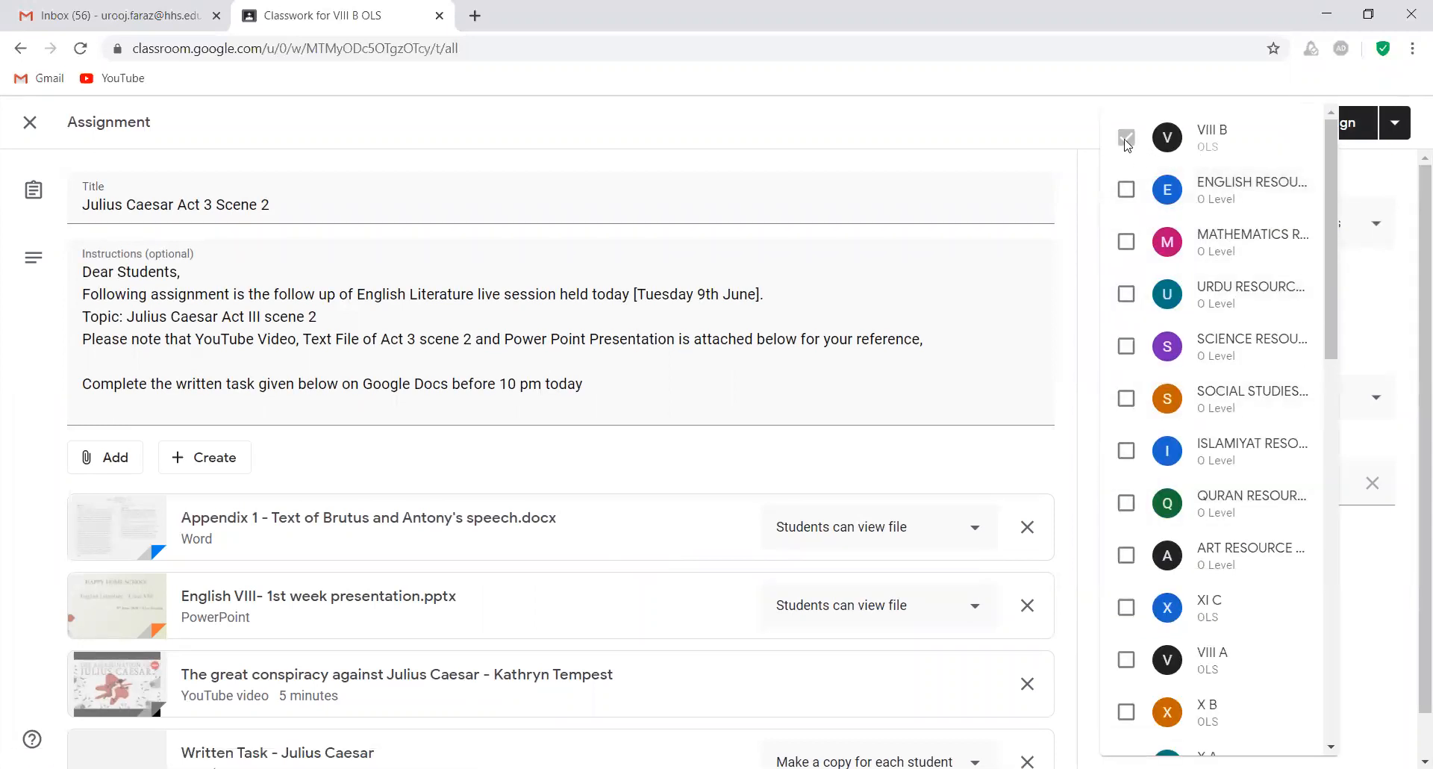
click(1127, 197)
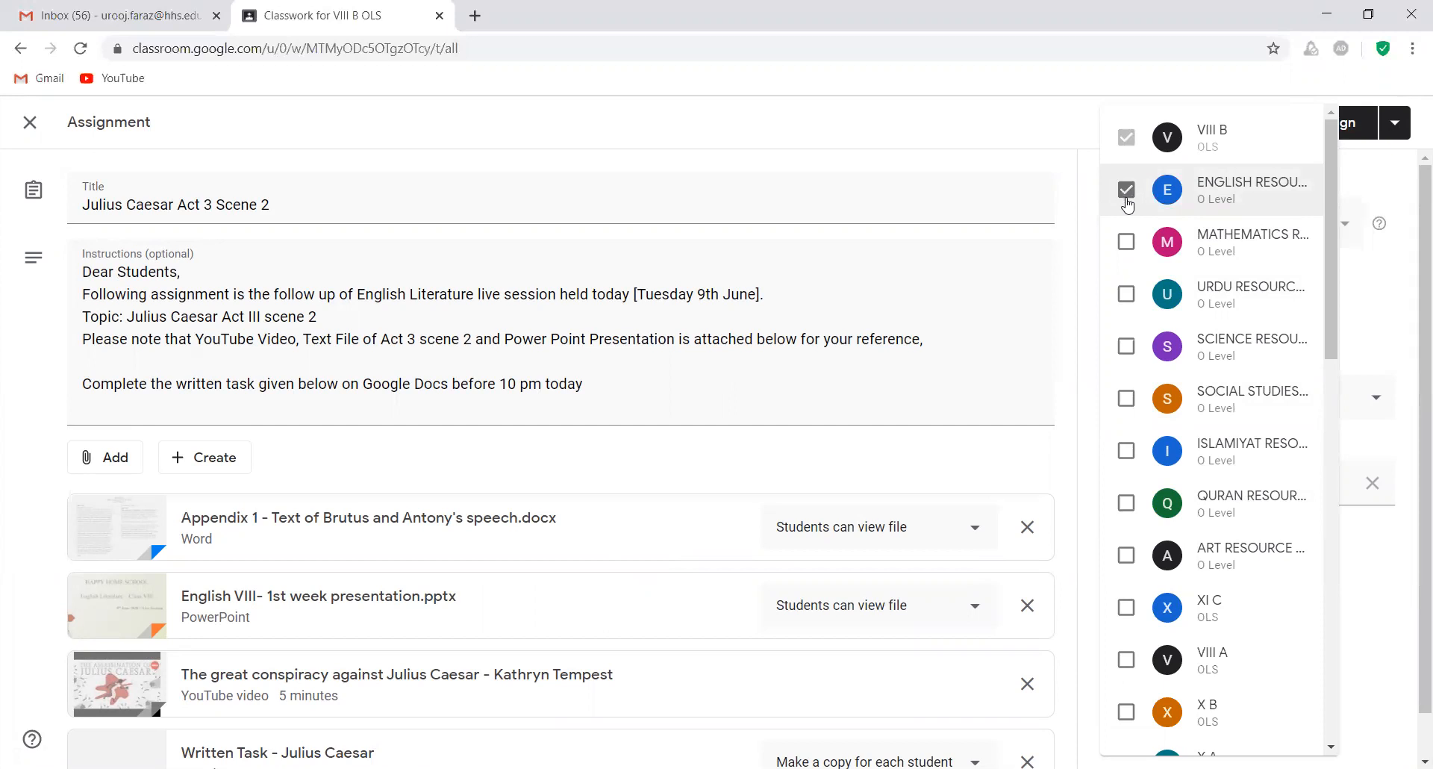
click(1127, 194)
scroll(1183, 381, down, 3)
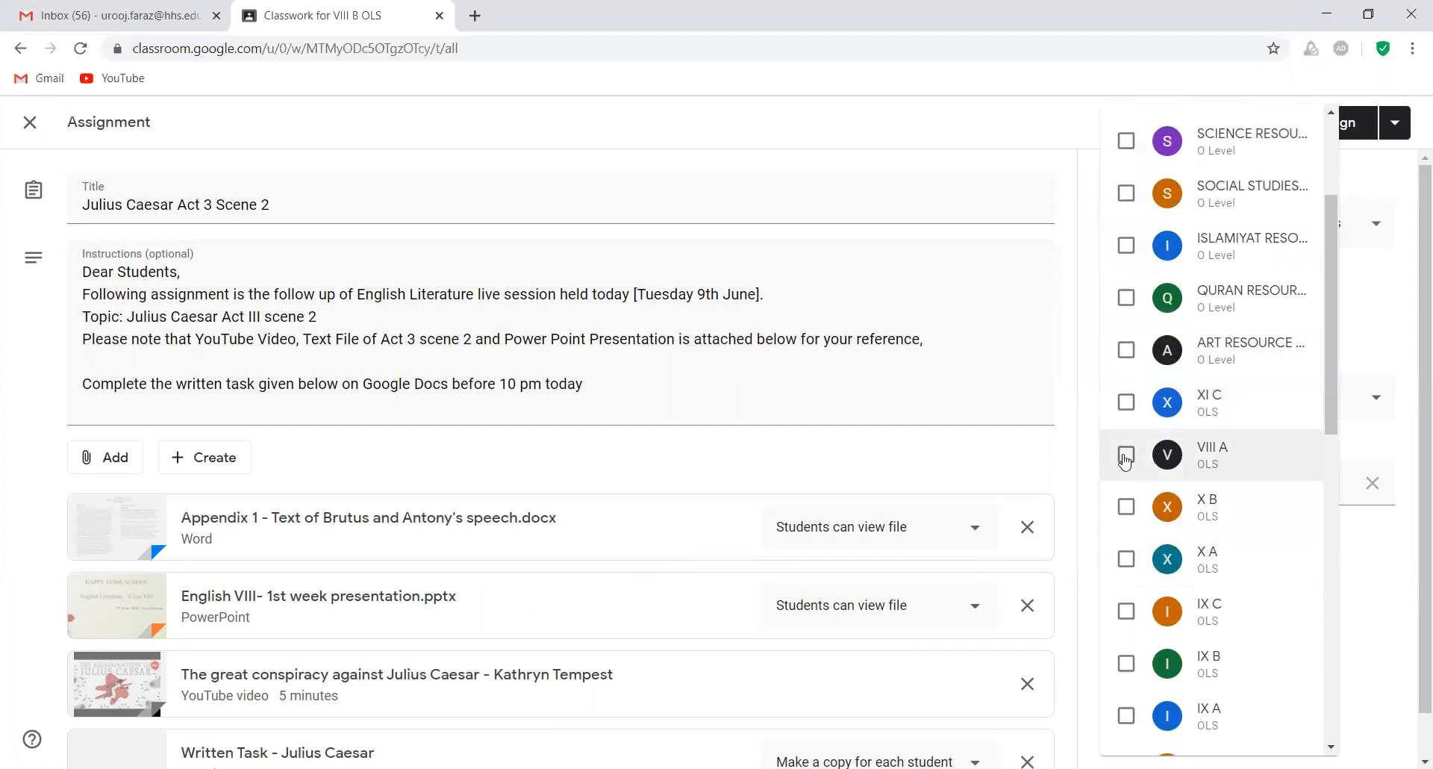
scroll(1142, 553, down, 7)
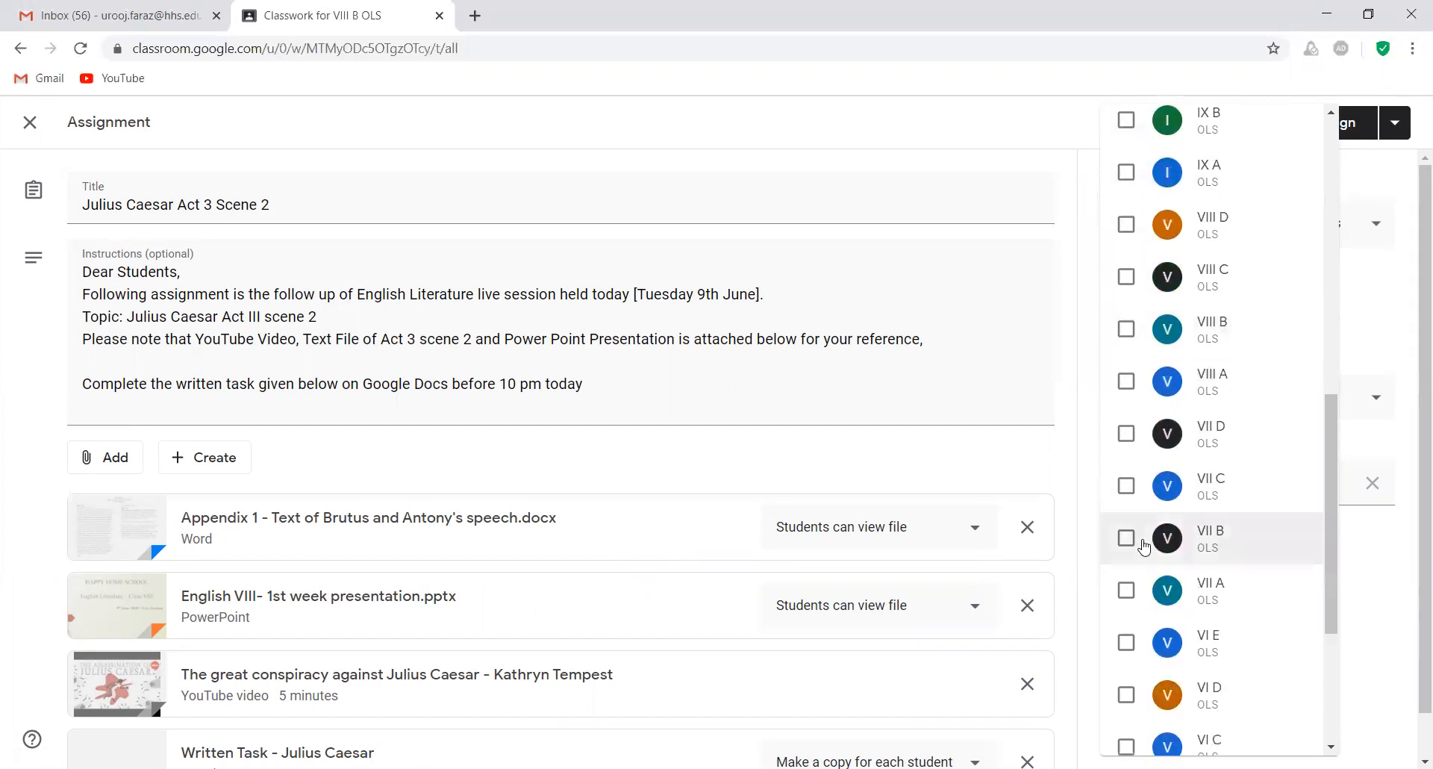
click(1142, 543)
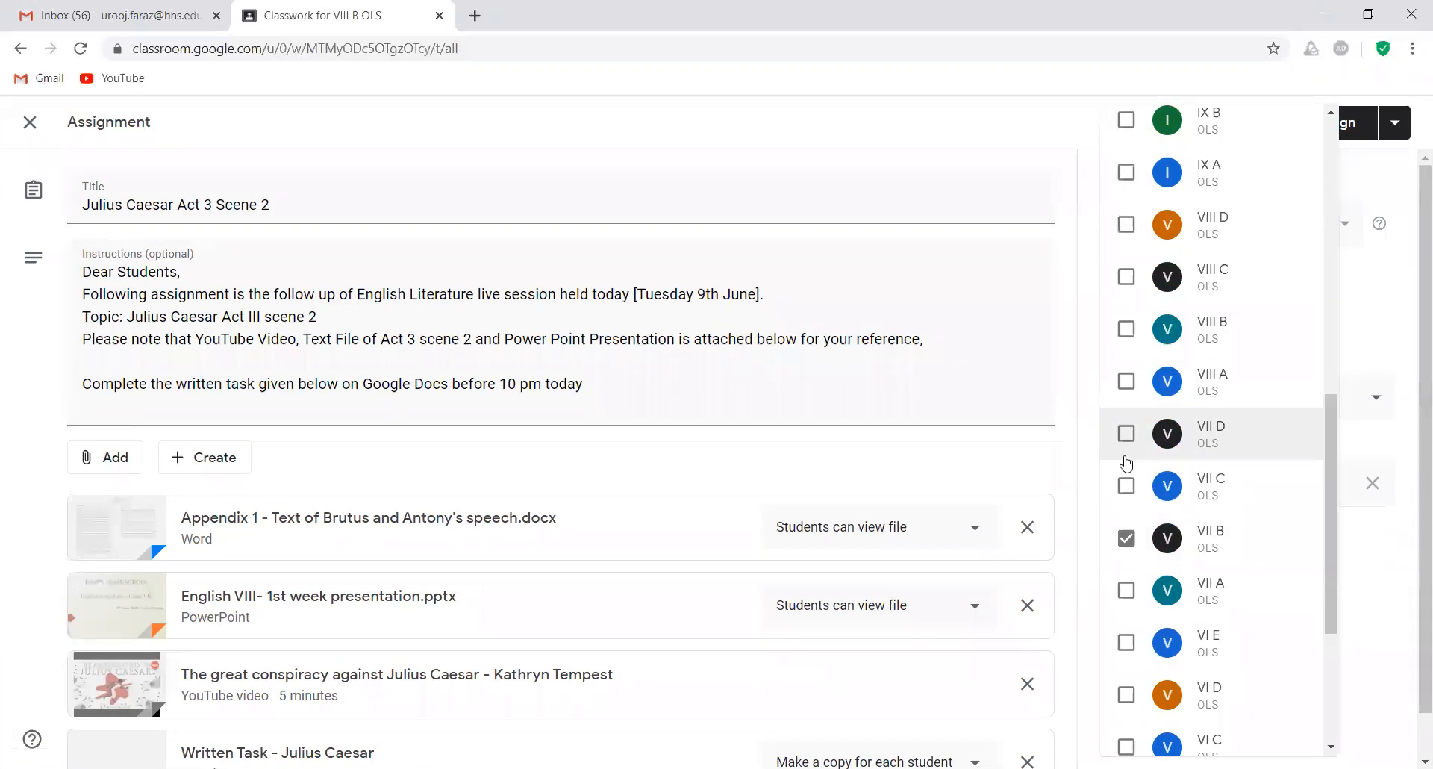
click(1127, 278)
click(1392, 274)
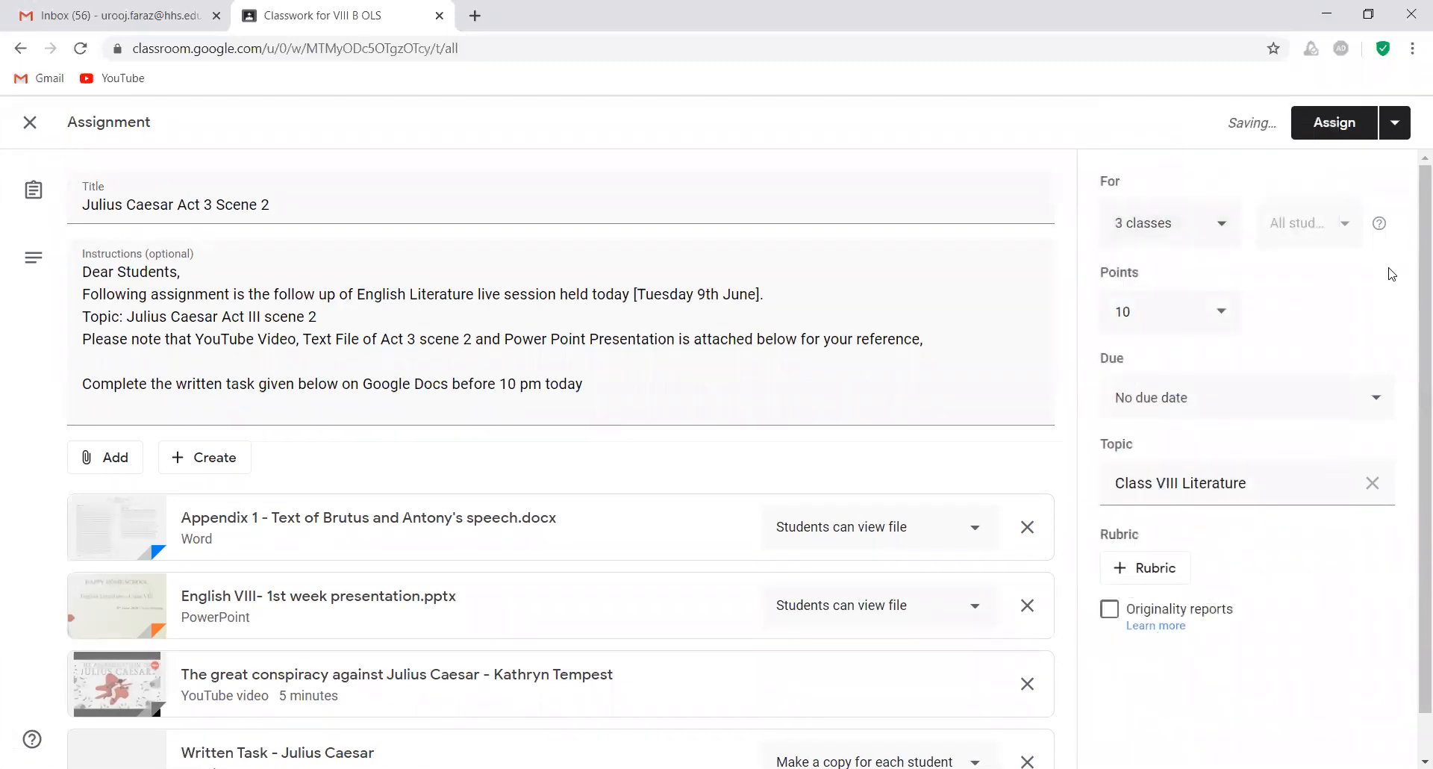
click(1393, 122)
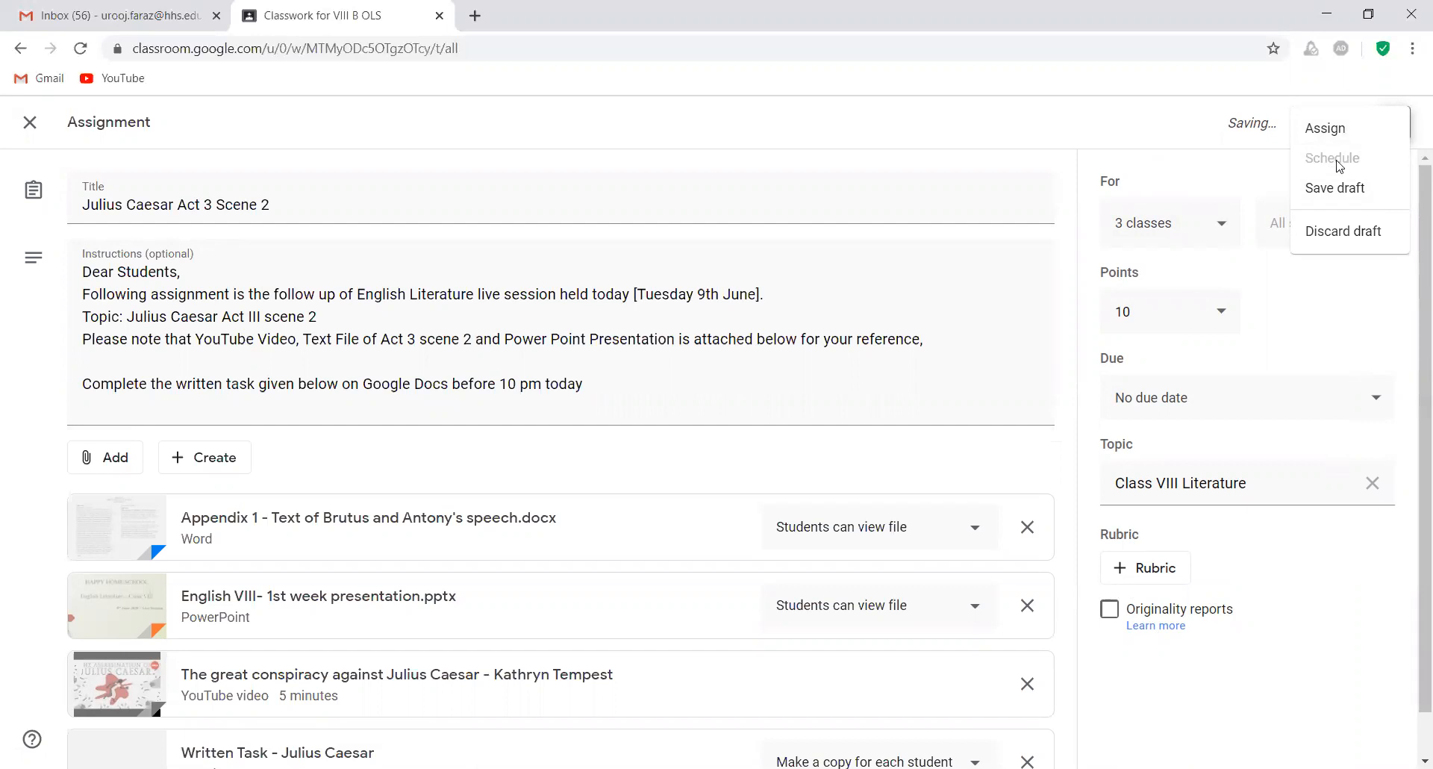
click(1238, 175)
Step: Remove VIII C and VII B from the assignment's recipients, keeping only VIII B
click(1224, 219)
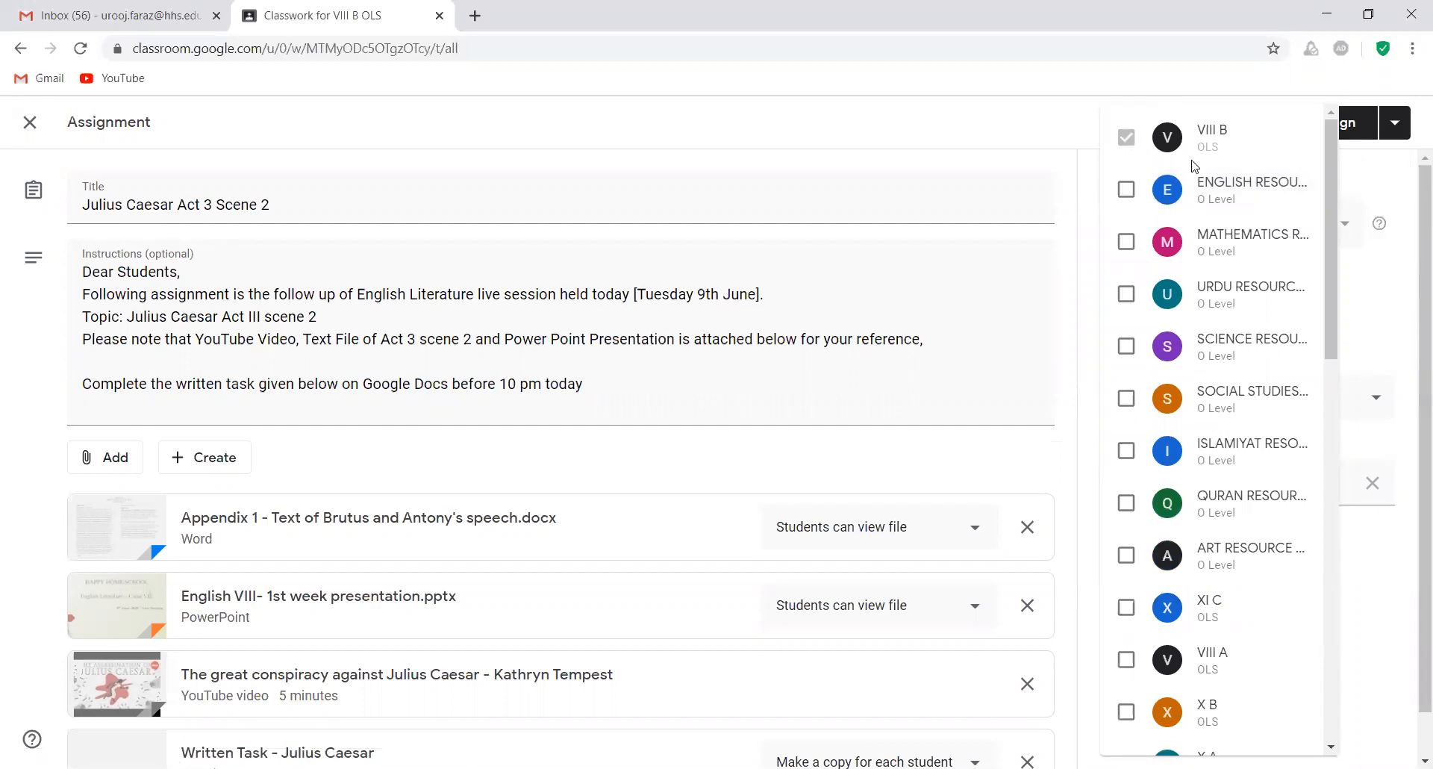
scroll(1223, 239, down, 6)
scroll(1241, 264, down, 3)
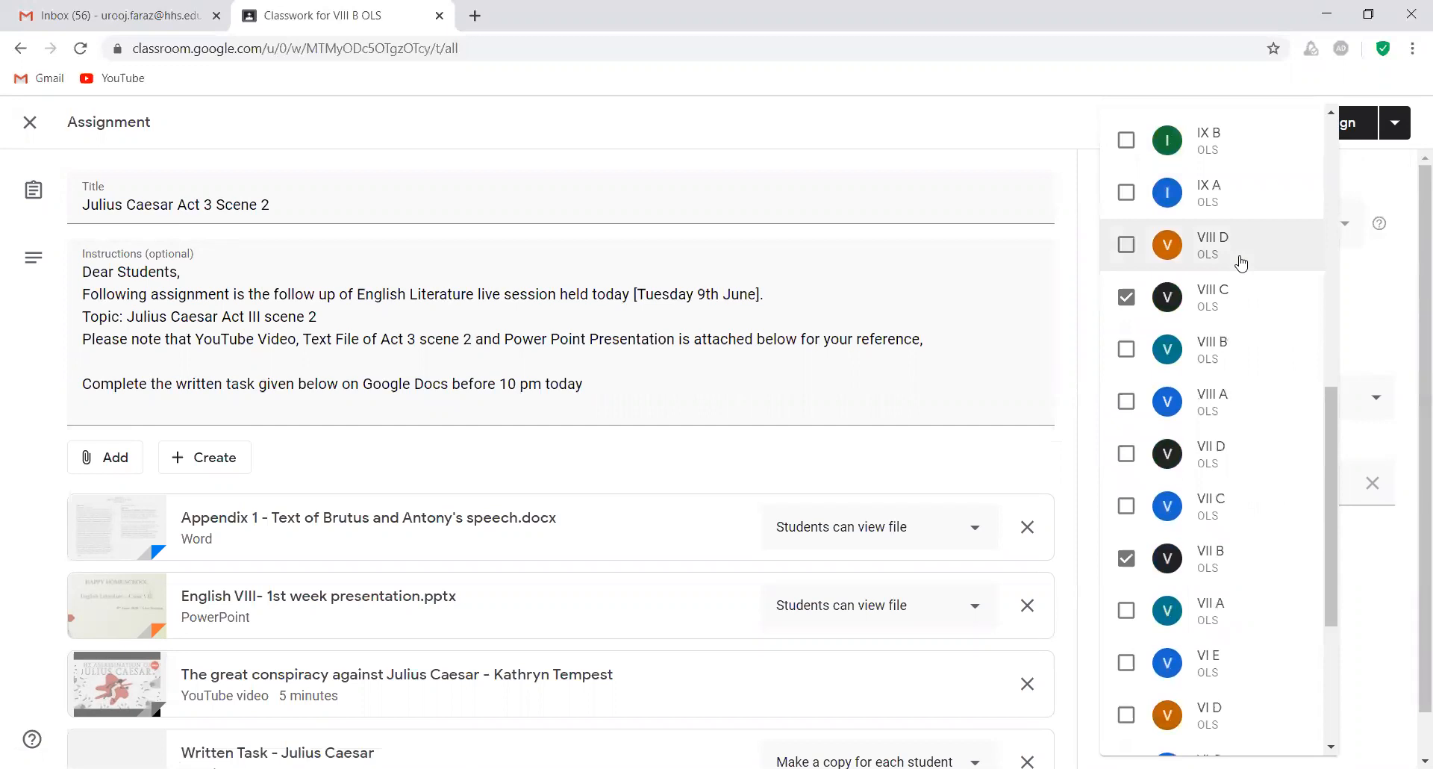
click(1126, 299)
click(1126, 558)
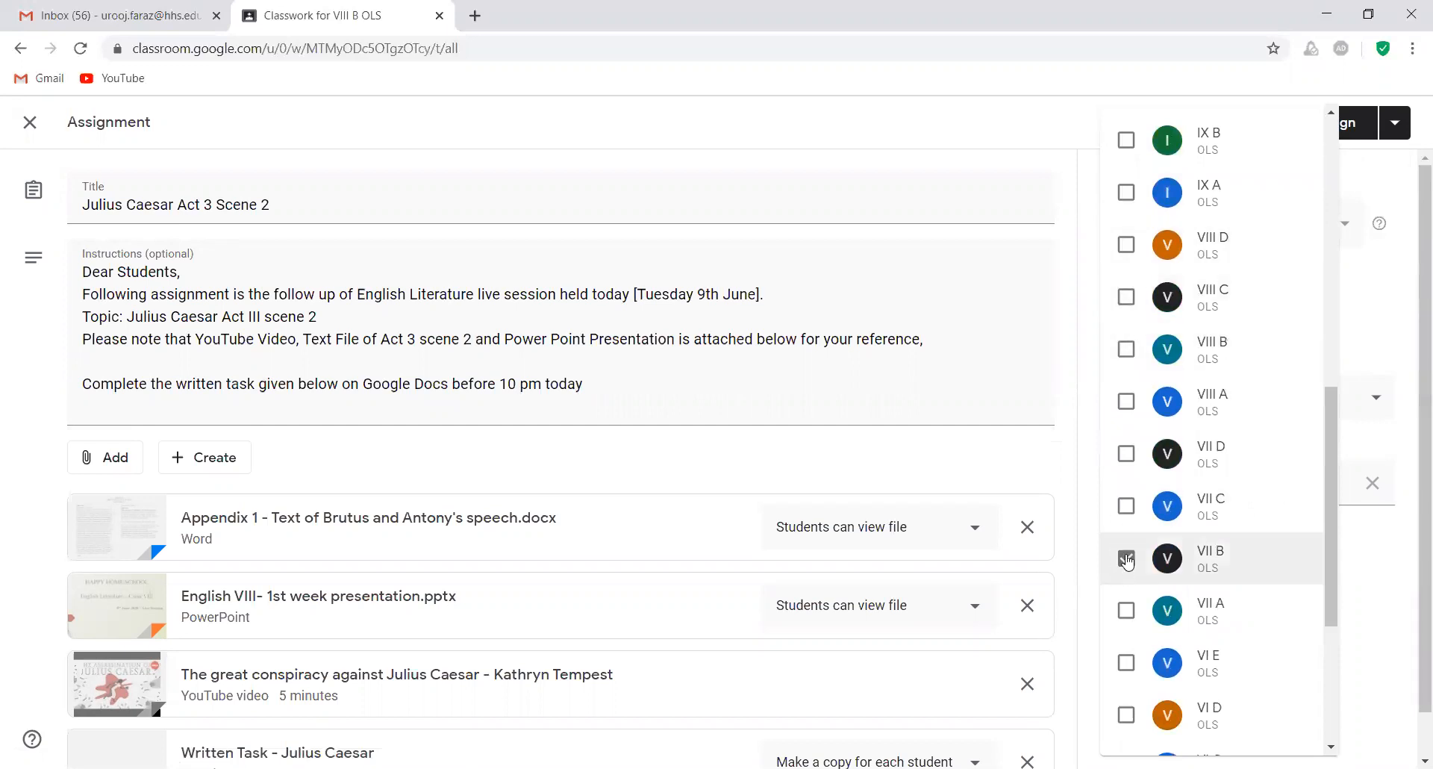
click(1390, 313)
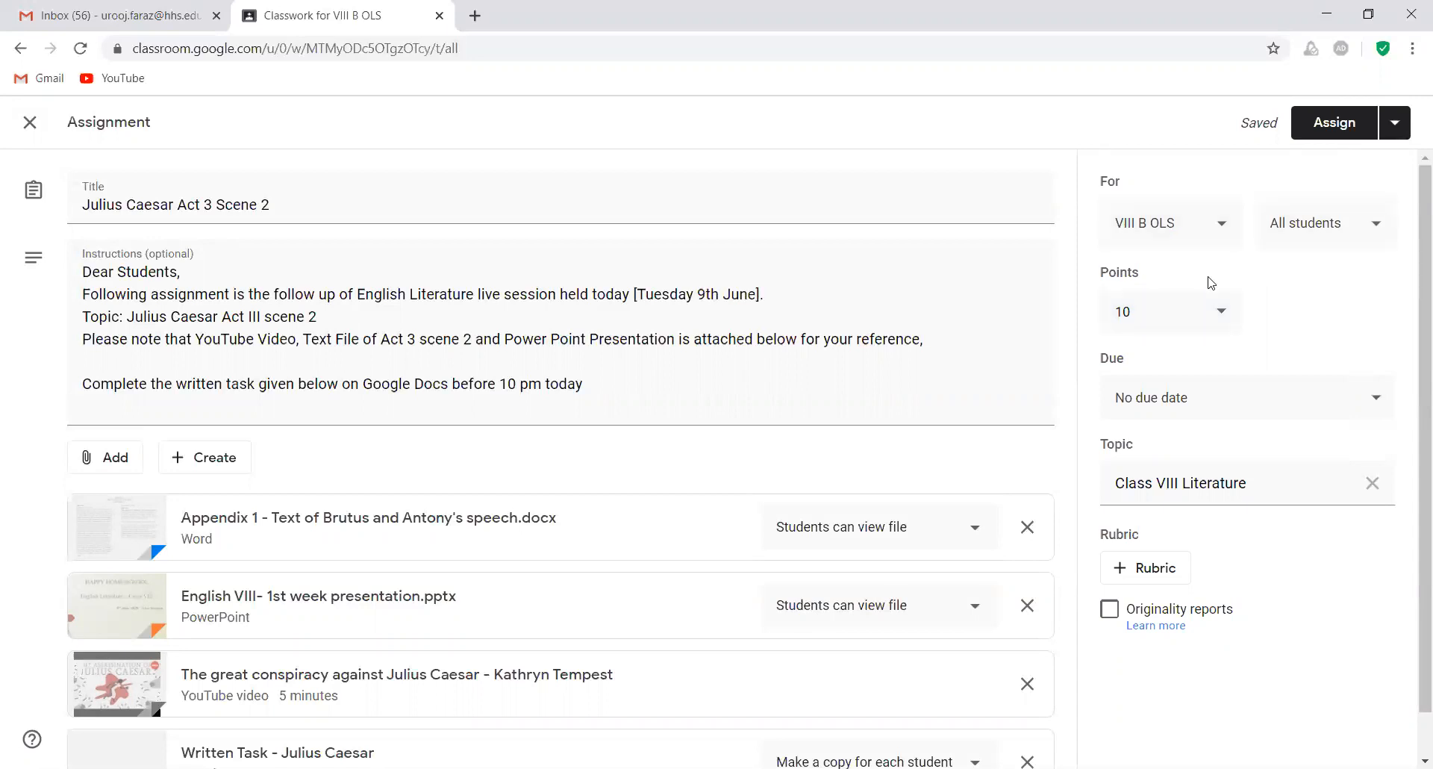
Step: Set the Julius Caesar assignment's due date to Jun 9, 2020 at 10:00 PM
click(1241, 414)
click(1234, 482)
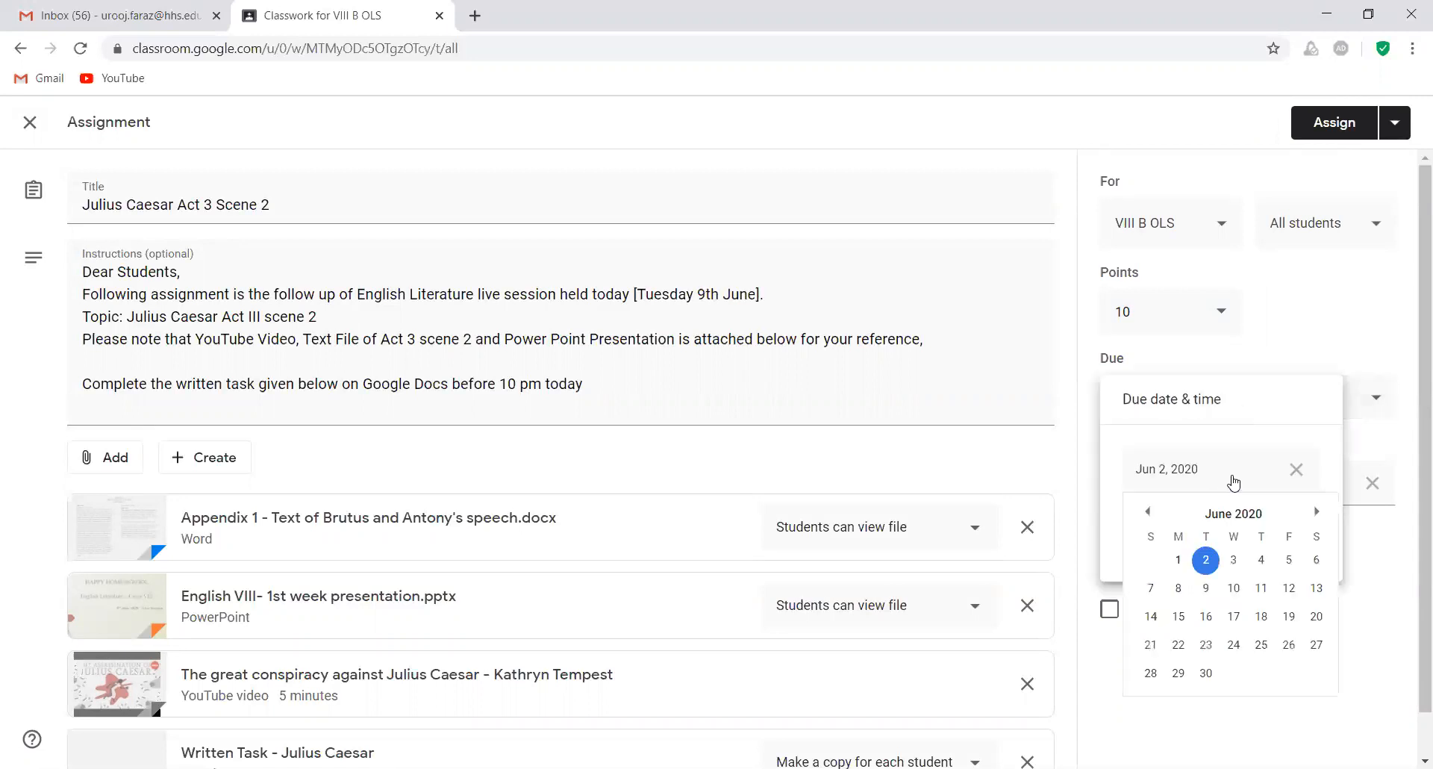
click(1205, 587)
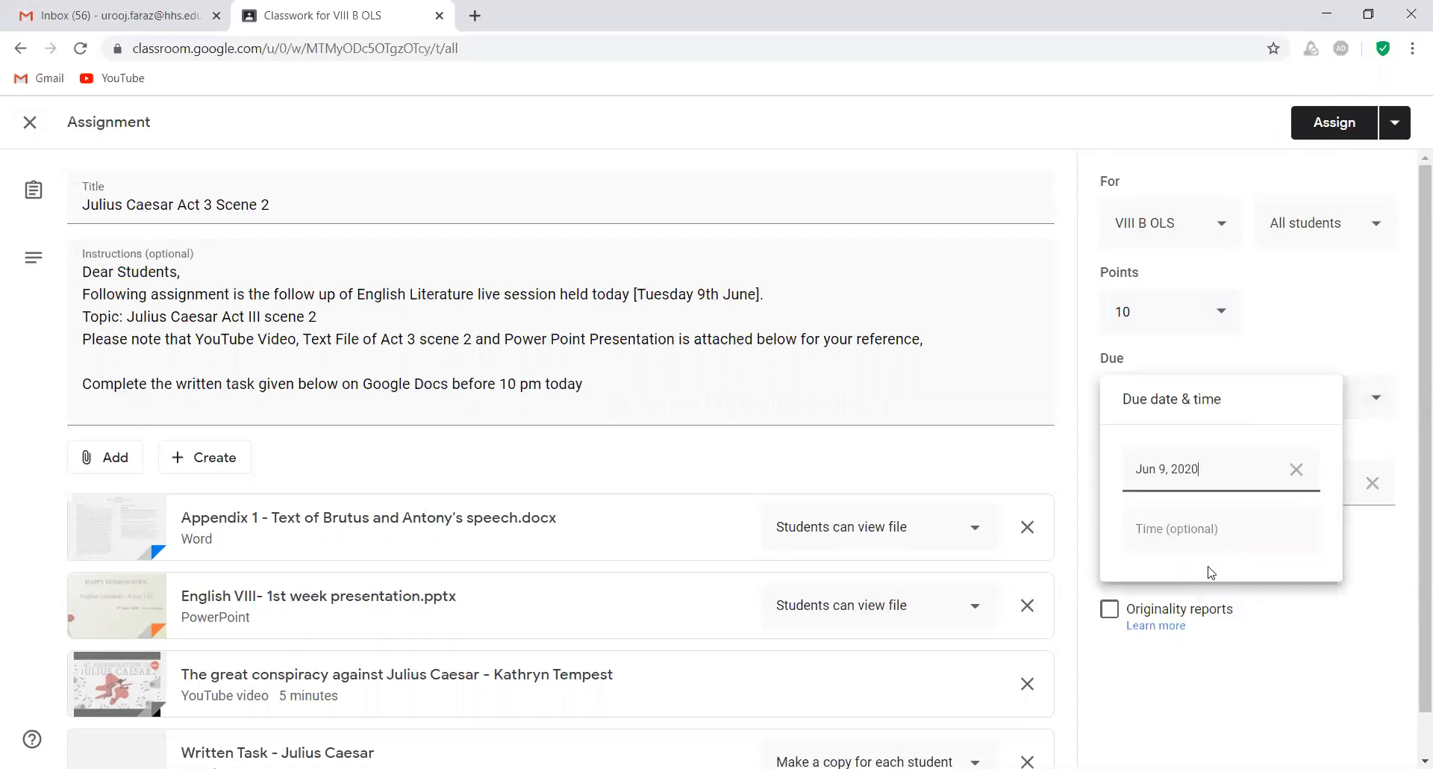
click(1212, 529)
text(10:00pm)
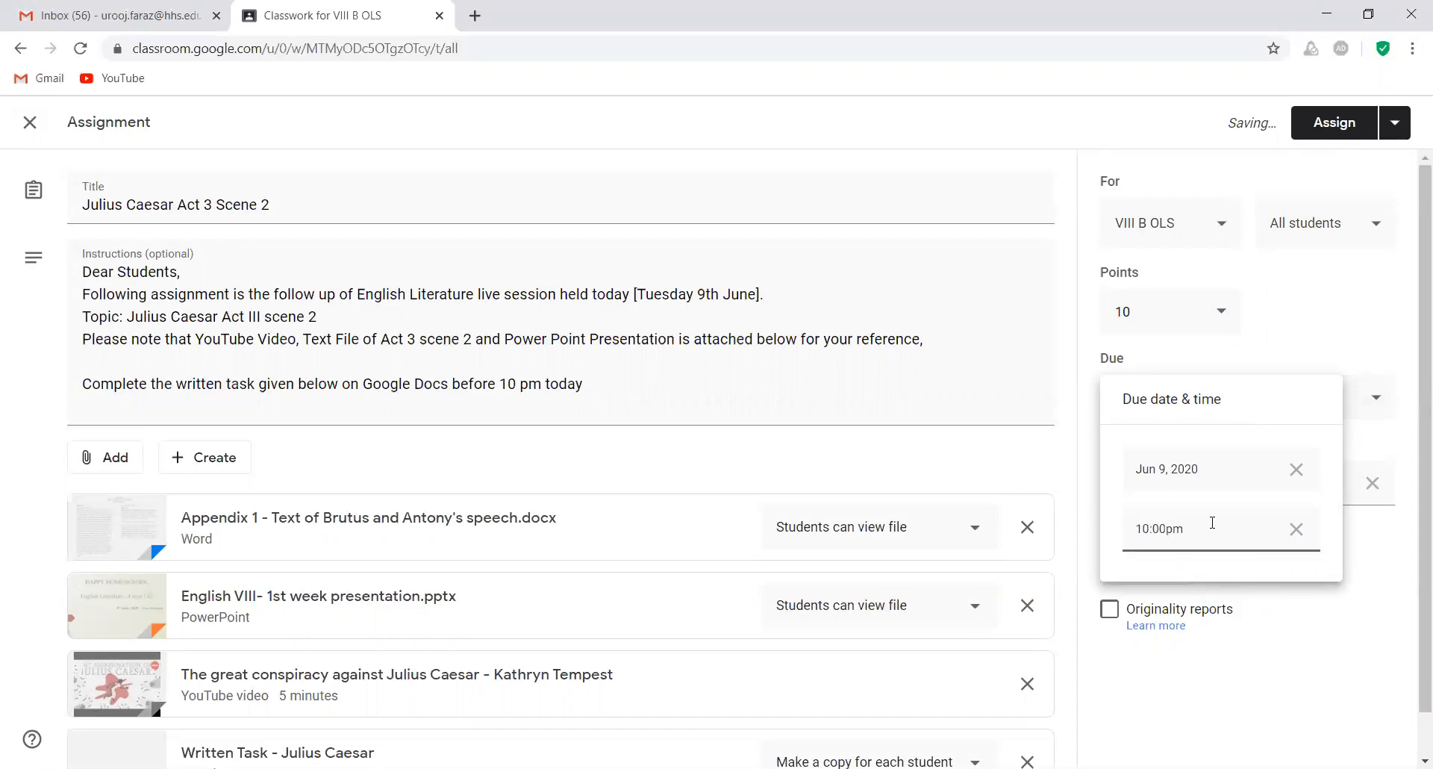
click(1375, 544)
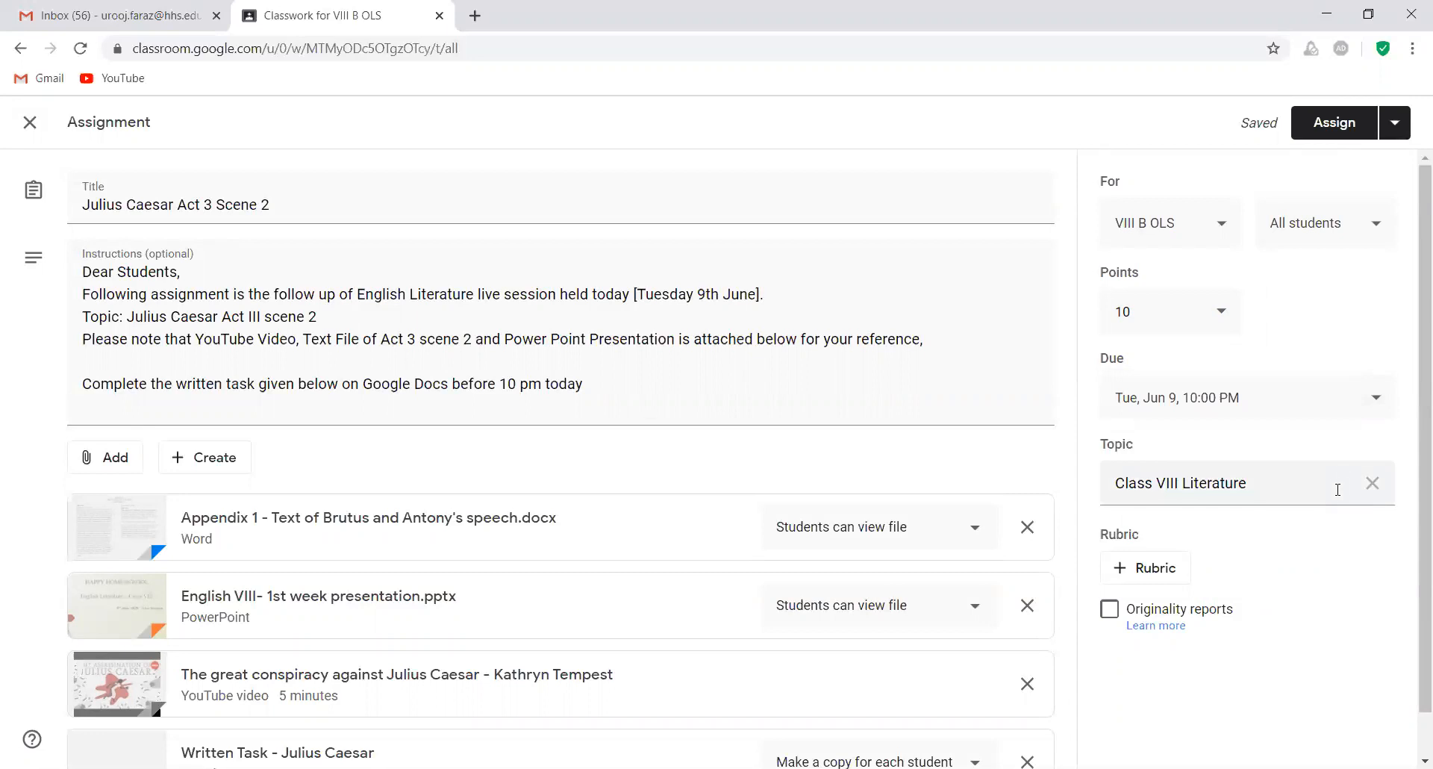
Step: Clear the assignment's Class VIII Literature topic and create a new topic named English for it
click(1377, 486)
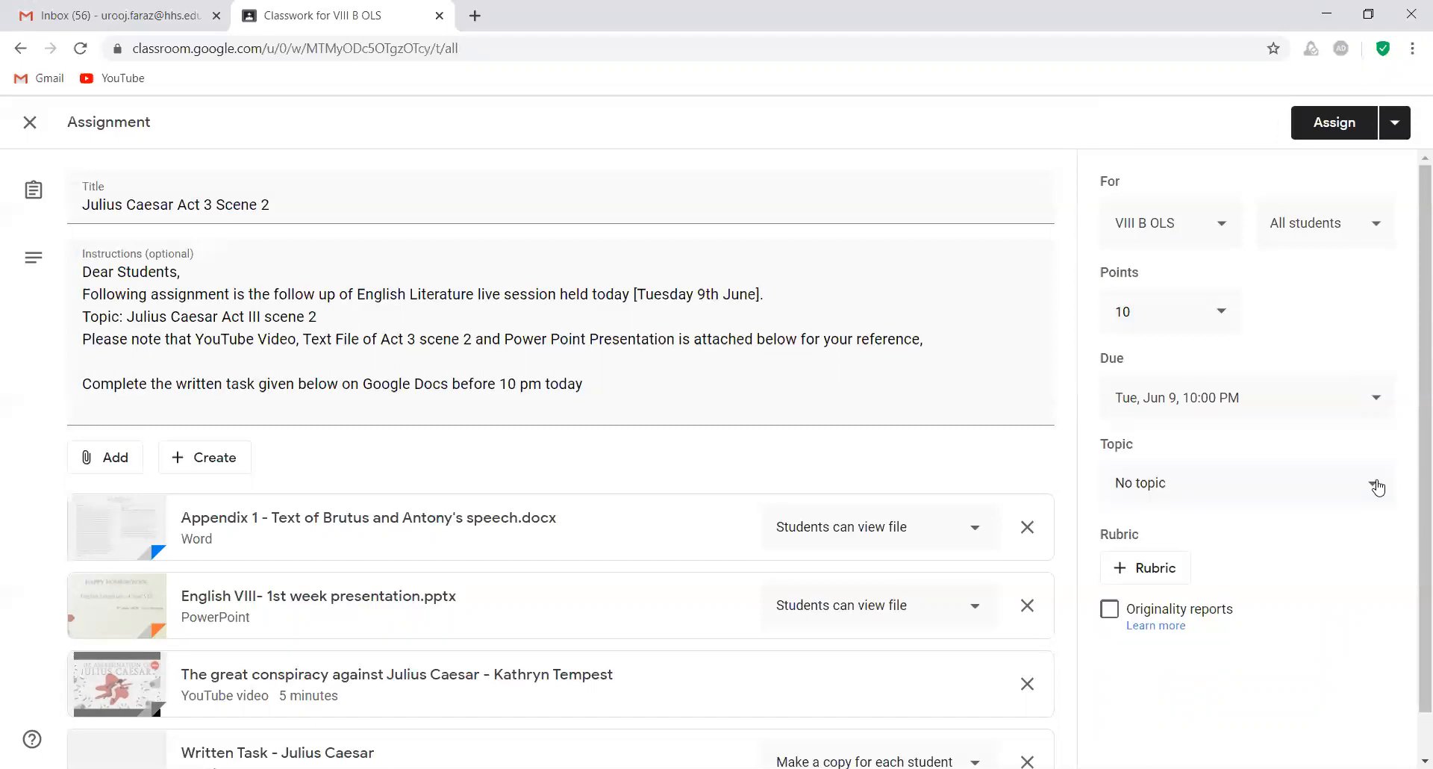
click(1302, 483)
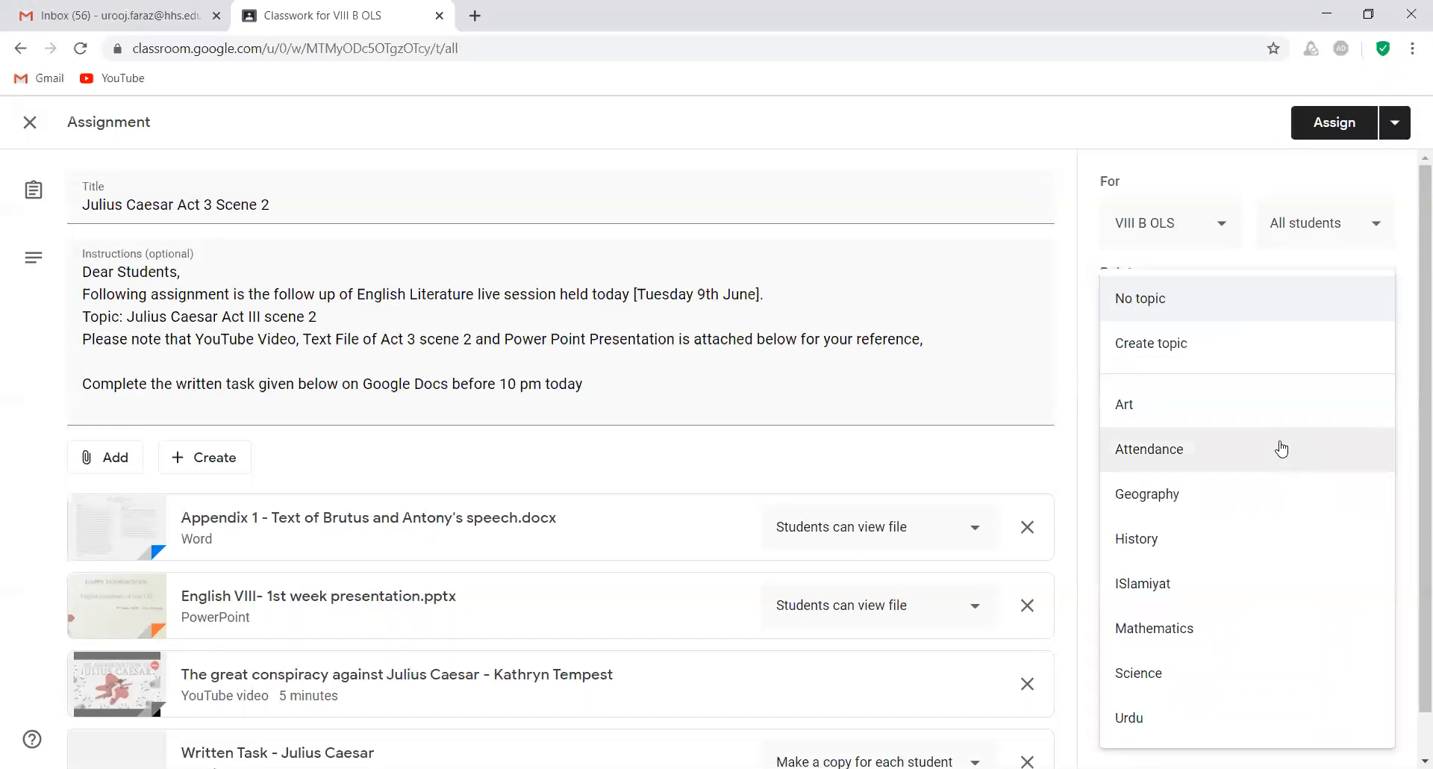
scroll(1263, 489, down, 1)
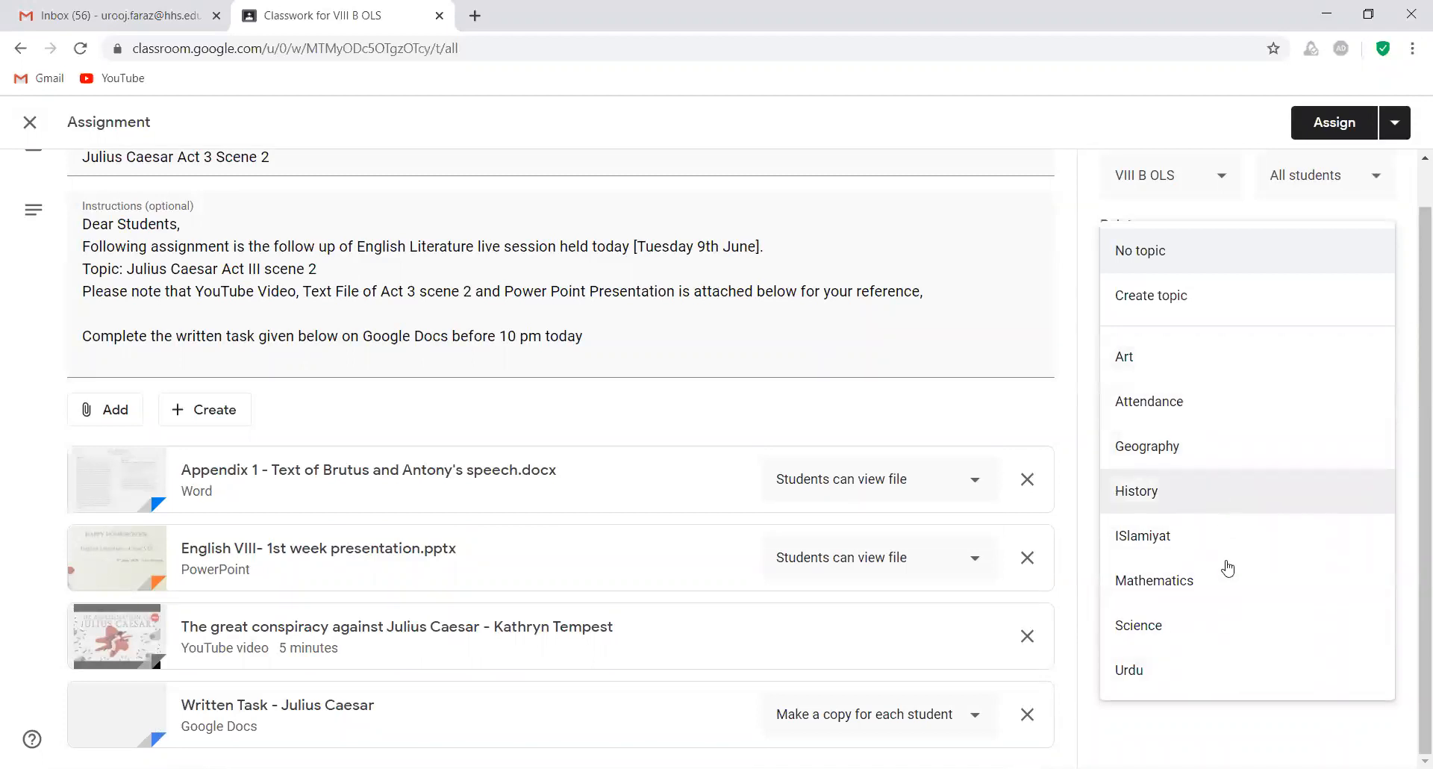
click(1254, 295)
text(English)
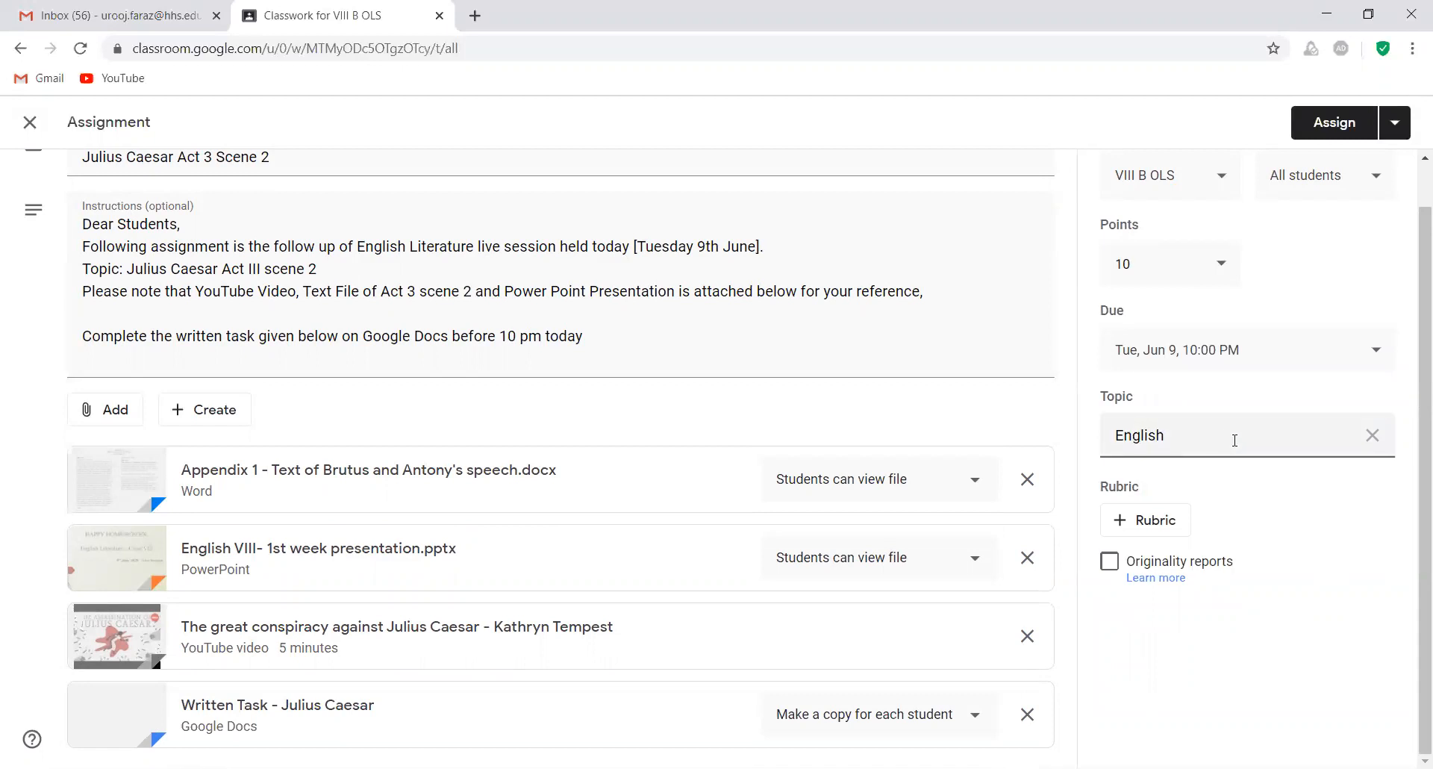
Step: Schedule the VIII B Julius Caesar assignment for Jun 9, 2020 at 12:50 PM
scroll(1235, 439, up, 1)
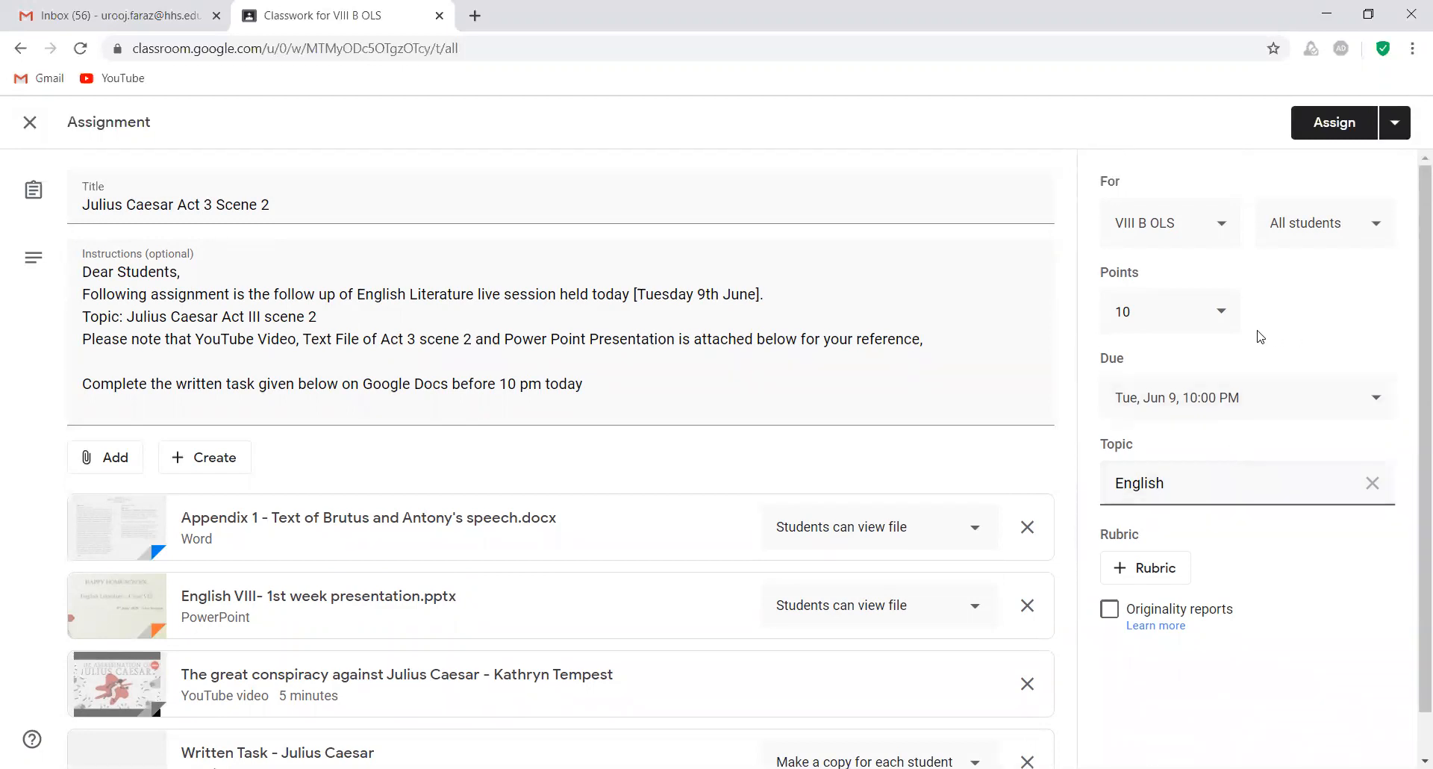
click(1393, 128)
click(1333, 160)
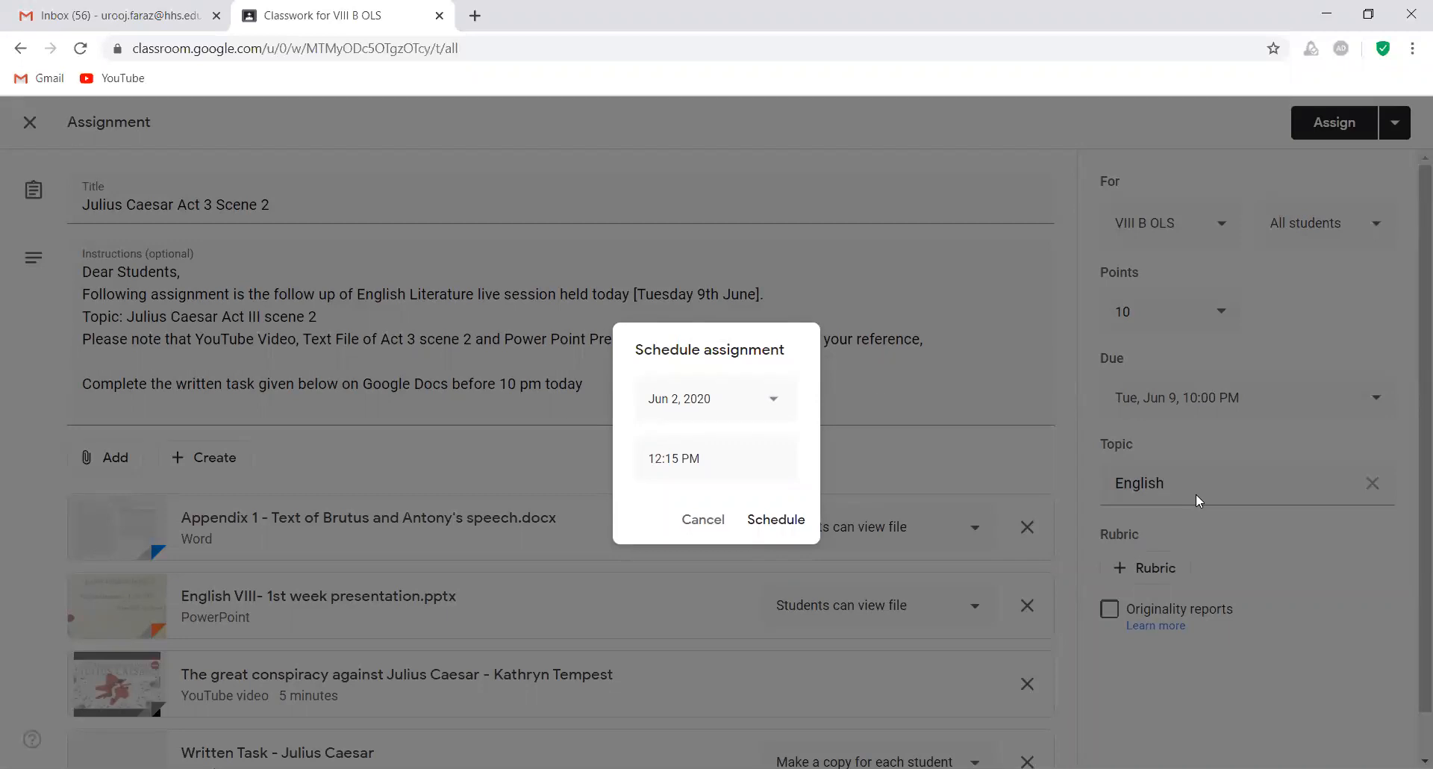
click(779, 401)
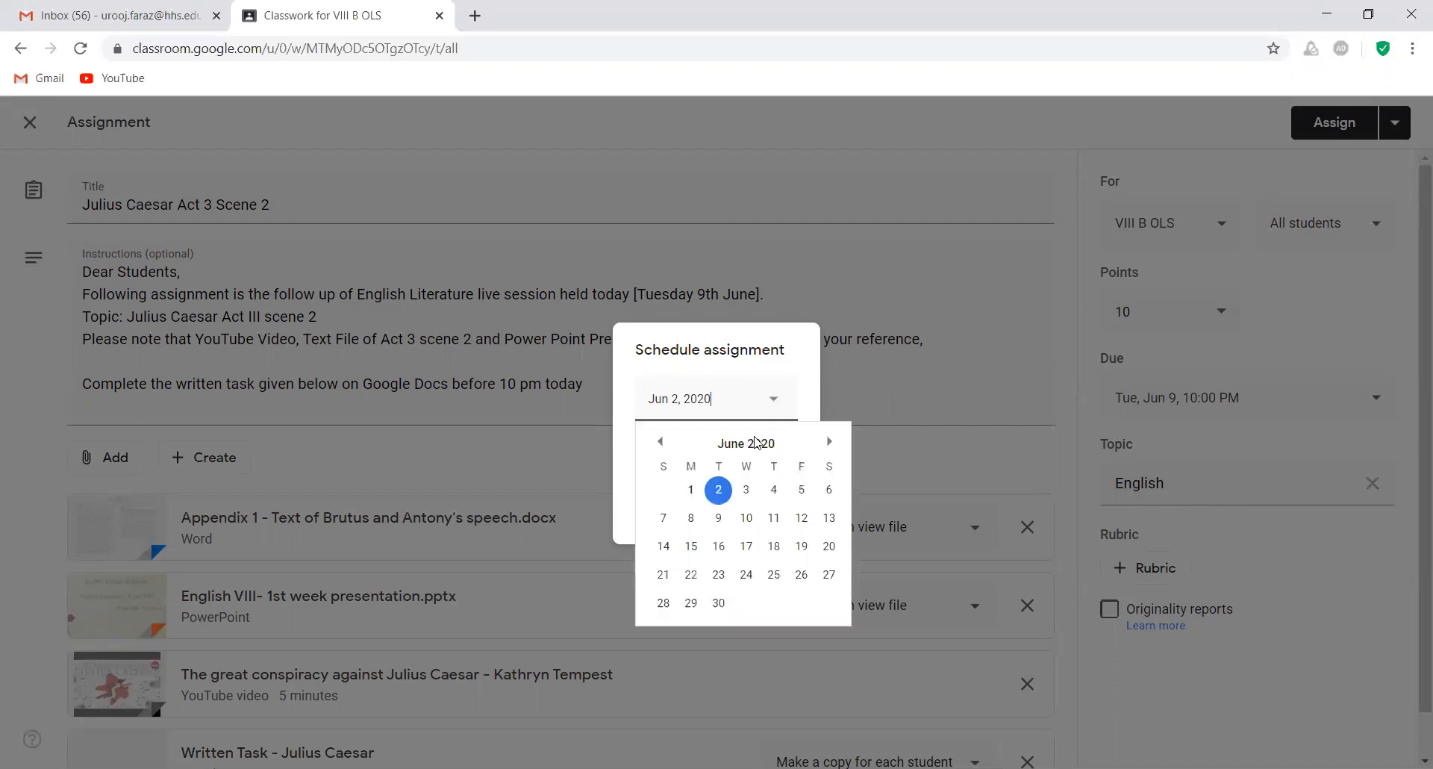
click(720, 516)
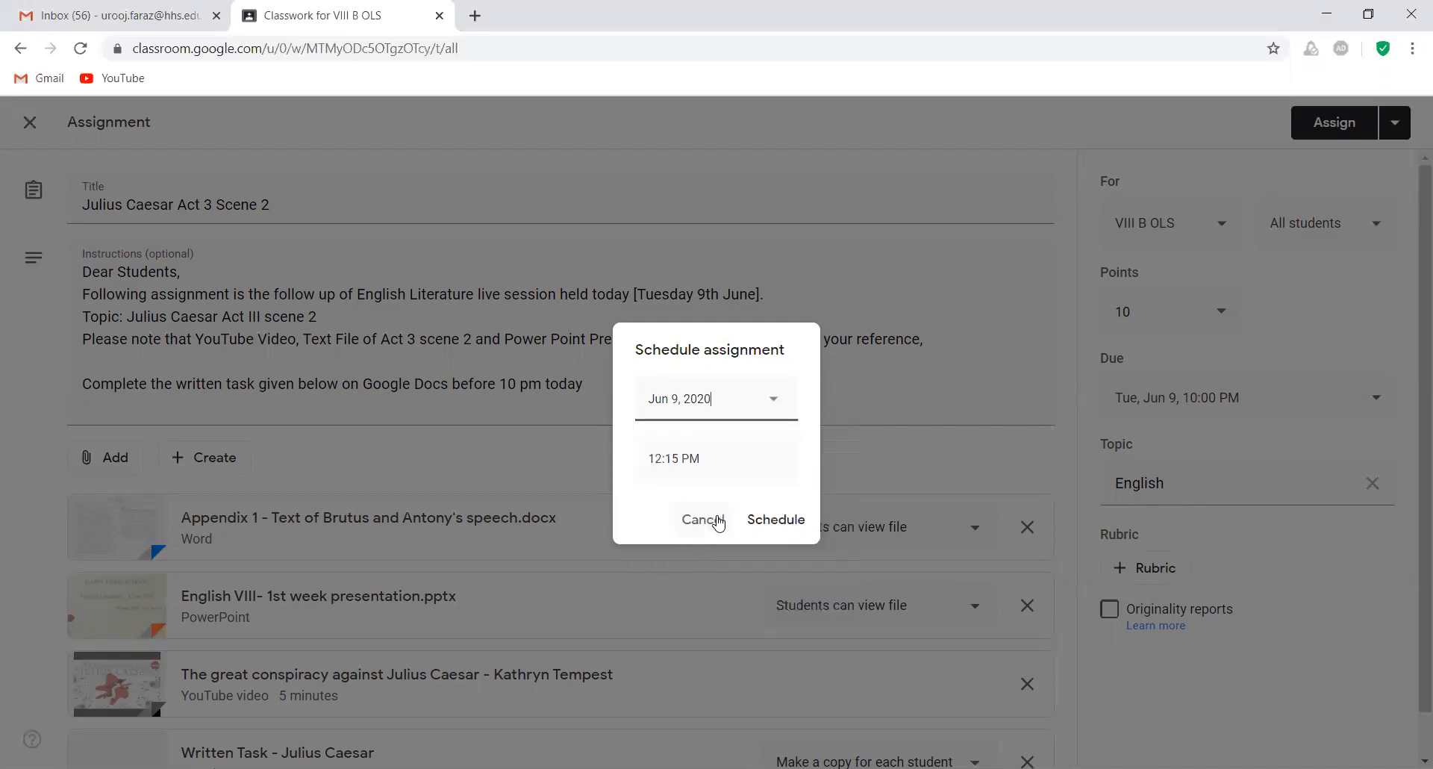
click(704, 459)
text(12)
text(:55)
key(BackSpace)
key(BackSpace)
text(50)
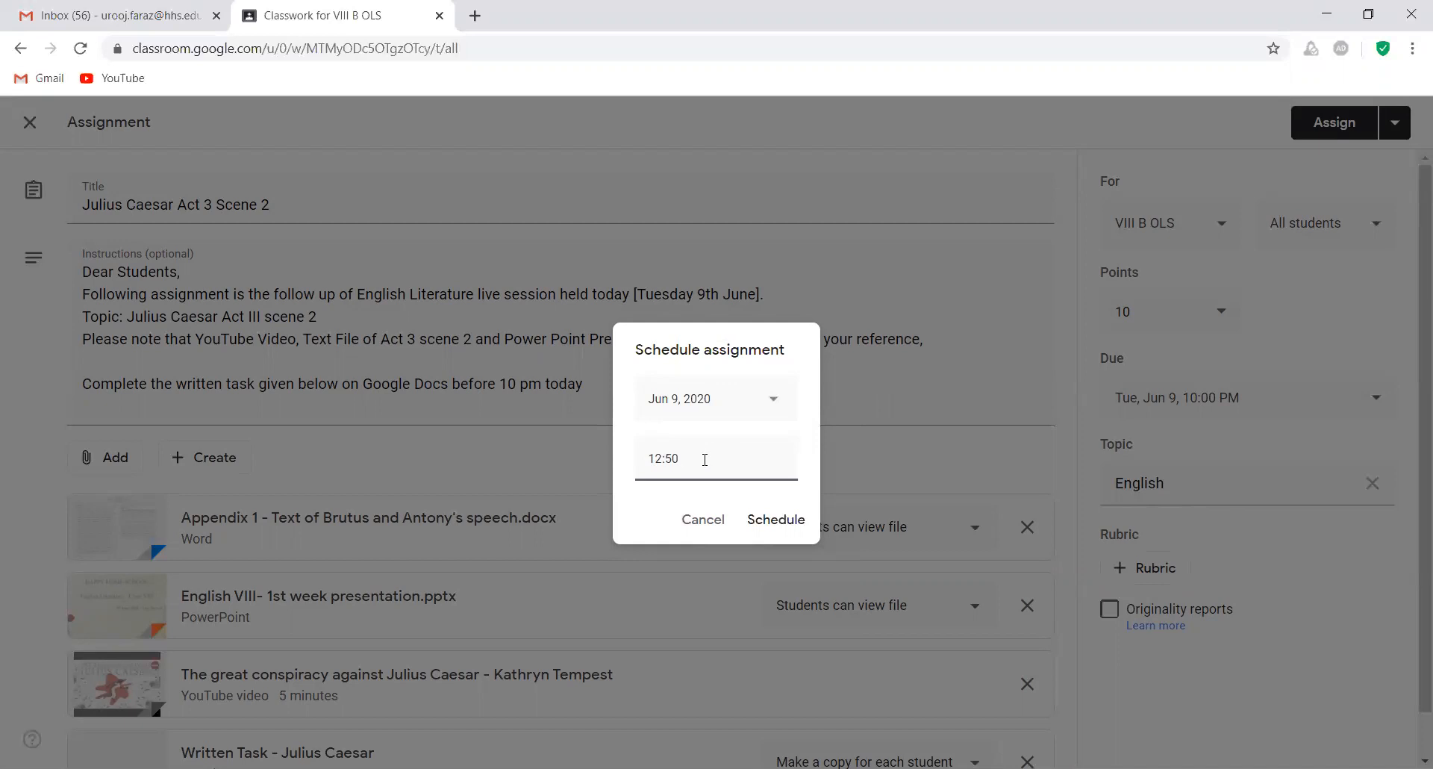
text( pm)
click(777, 520)
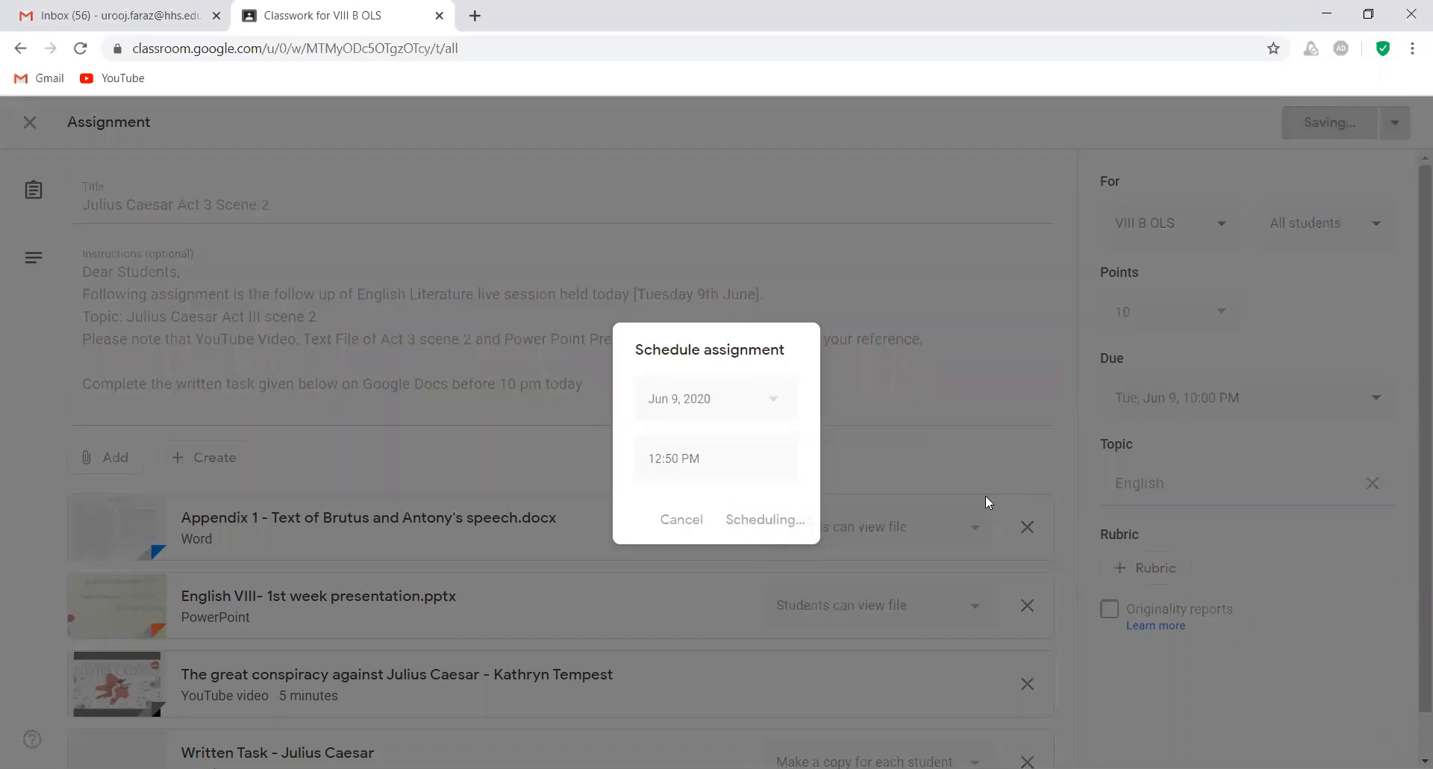